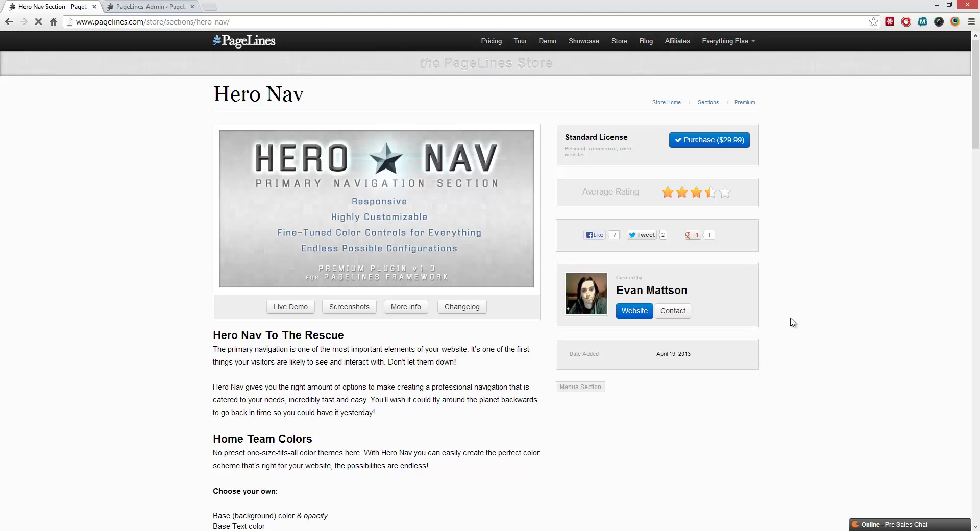
- Read through the Hero Nav product description on the PageLines store page
scroll(785, 318, "down", 3)
scroll(786, 317, "up", 2)
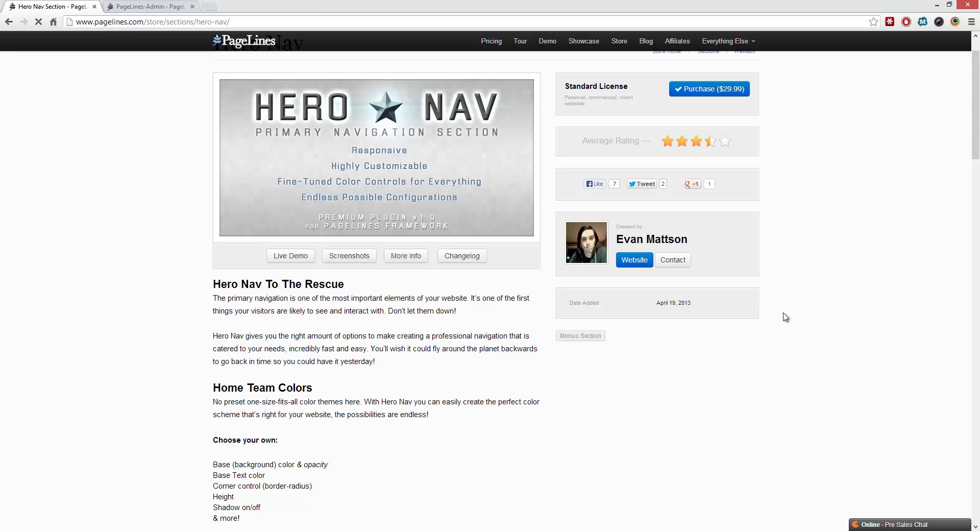
scroll(589, 358, "down", 1)
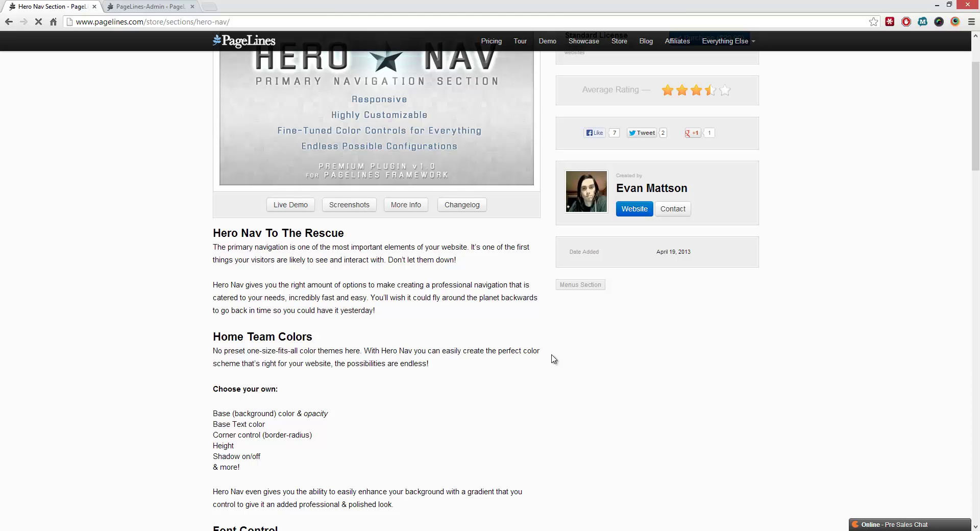
scroll(554, 358, "down", 3)
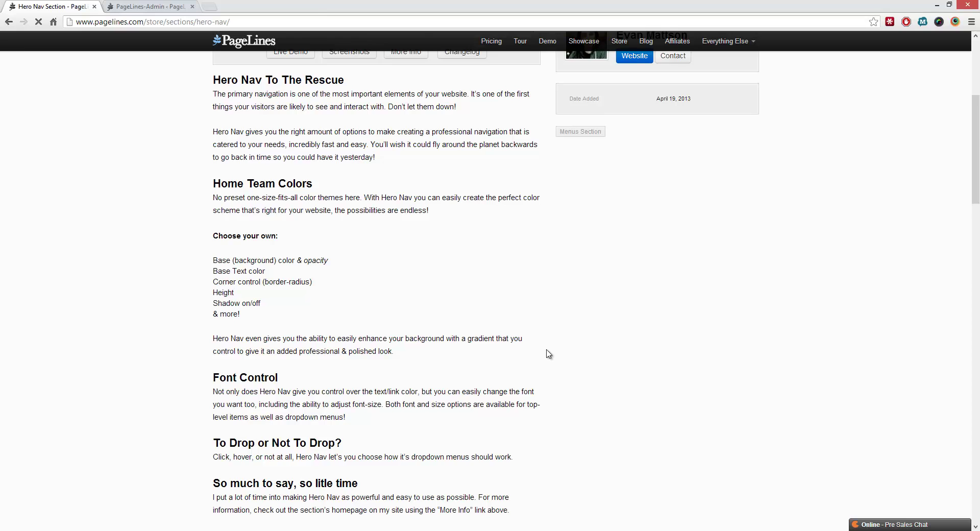
scroll(548, 353, "down", 6)
scroll(548, 353, "up", 11)
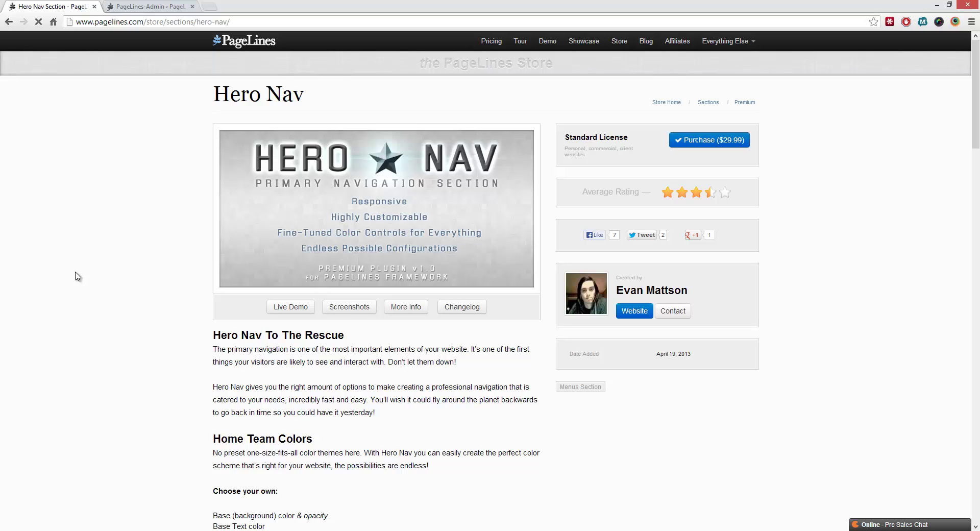
- Switch to the PageLines admin site options and view the Hero Nav settings
left_click(150, 7)
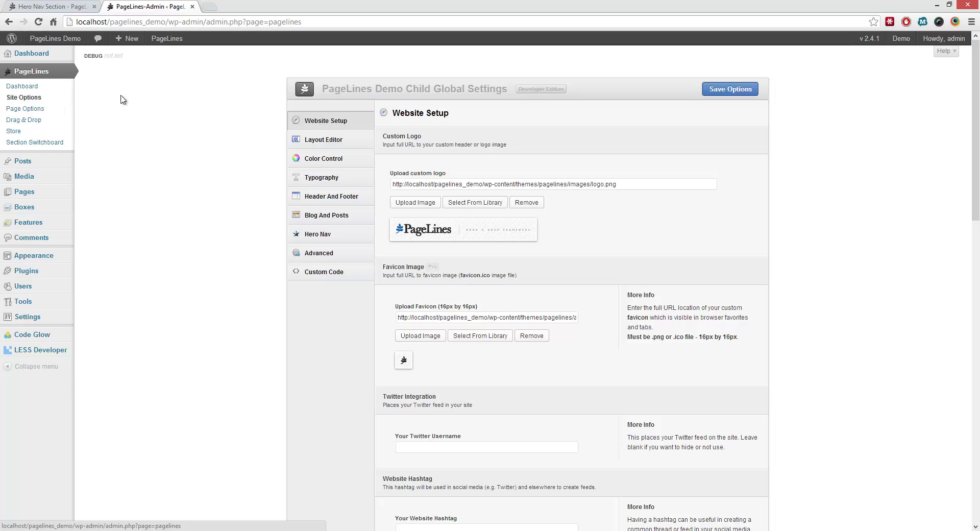
left_click(328, 239)
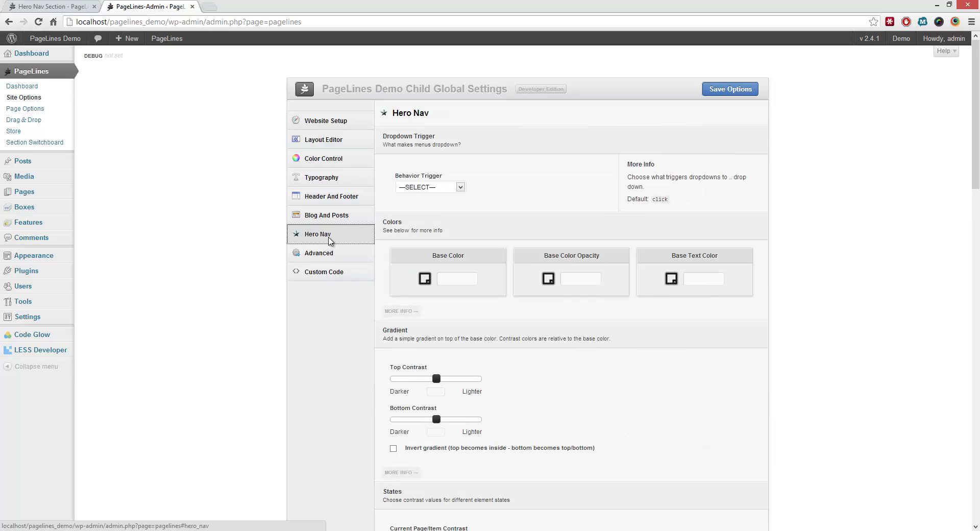
left_click_drag(975, 129, 973, 110)
- Open the PageLines Demo site's front page in a separate browser tab
mouse_move(58, 39)
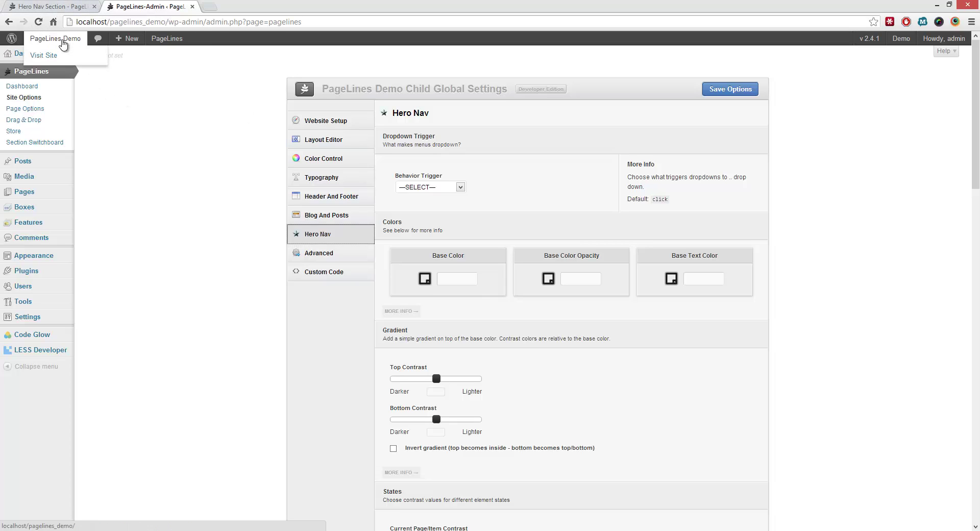
middle_click(57, 55)
left_click(235, 7)
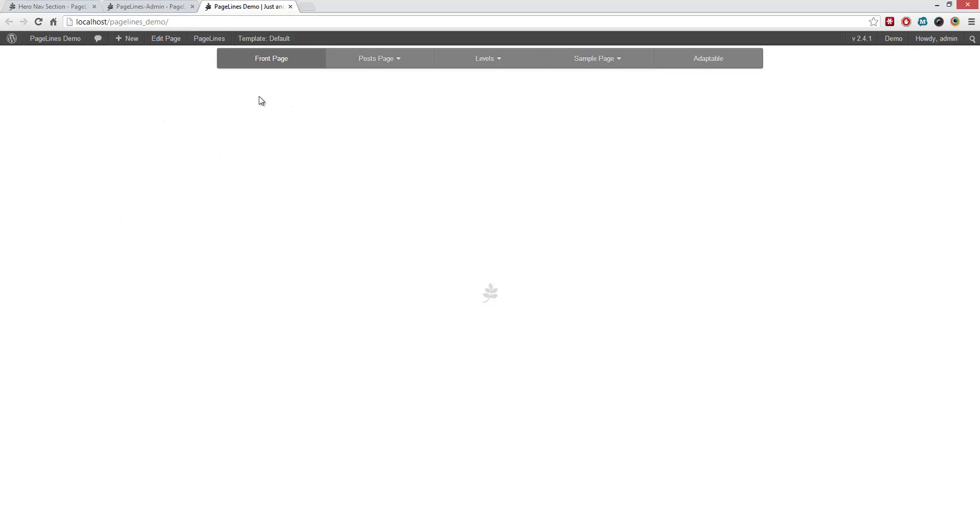
- Replace the custom CSS/LESS rules in the site options with "#page { padding-top: 300px; }" and save the options
left_click(143, 7)
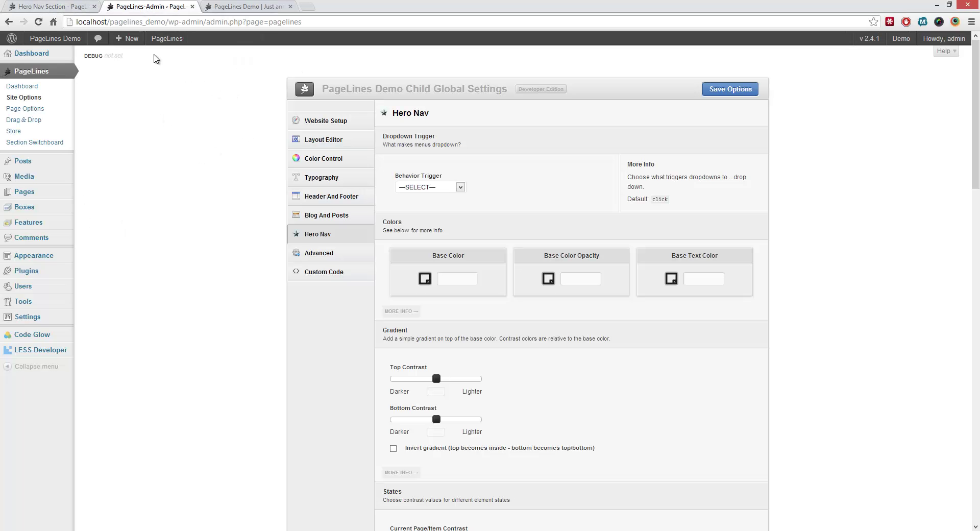
left_click(324, 271)
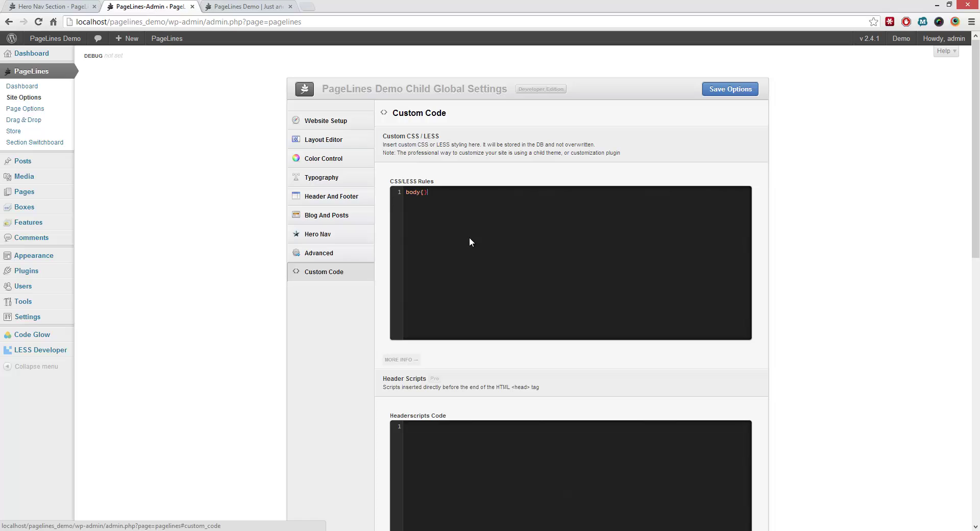
key("ctrl+a")
key("BackSpace")
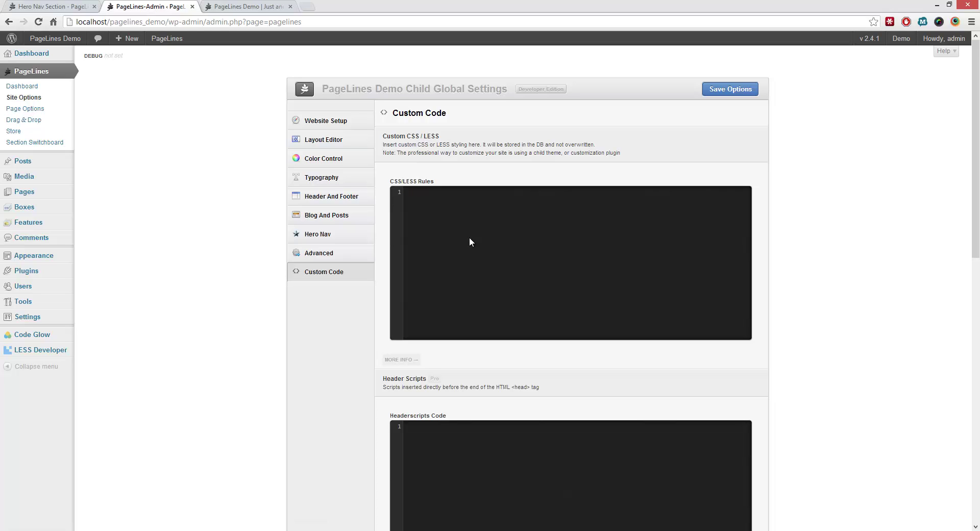
type("#page {")
key("Return")
key("Return")
type("padding-top: 300px;")
left_click(731, 91)
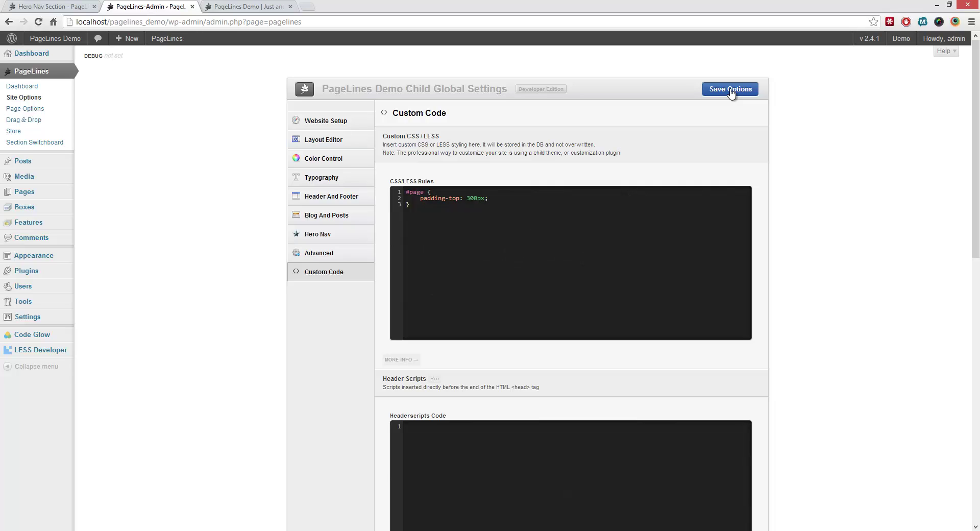
- Reload the demo site and check how the Posts Page, Sample Page and Levels dropdowns open, including the Levels submenus
left_click(252, 7)
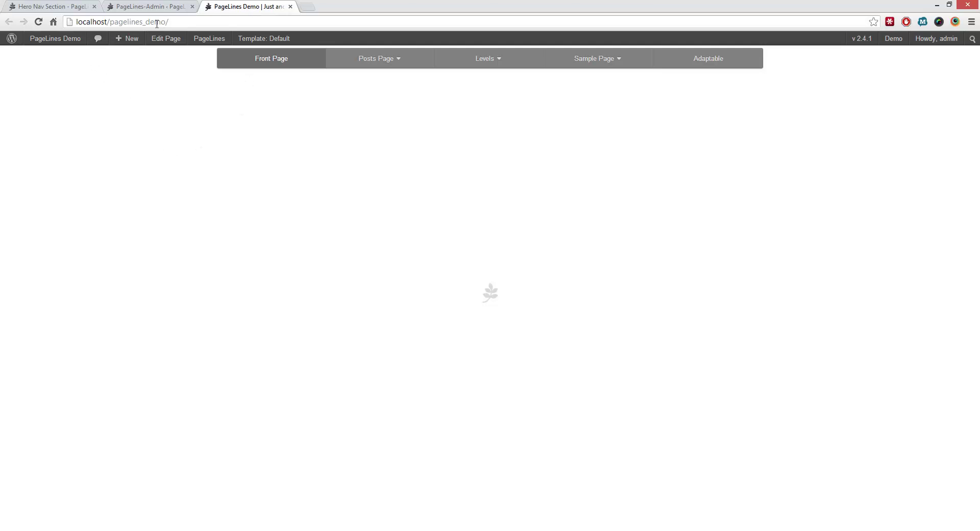
left_click(38, 21)
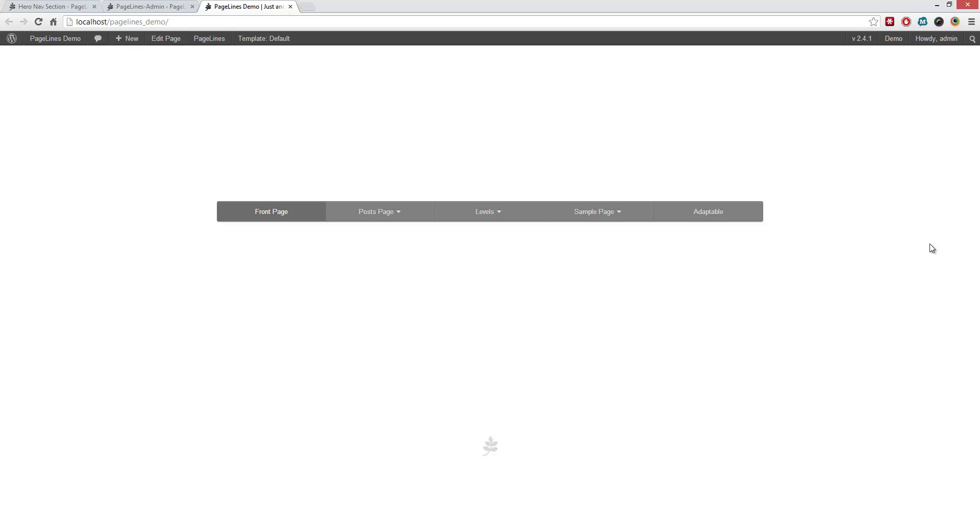
key("XF86MonBrightnessUp")
left_click(372, 213)
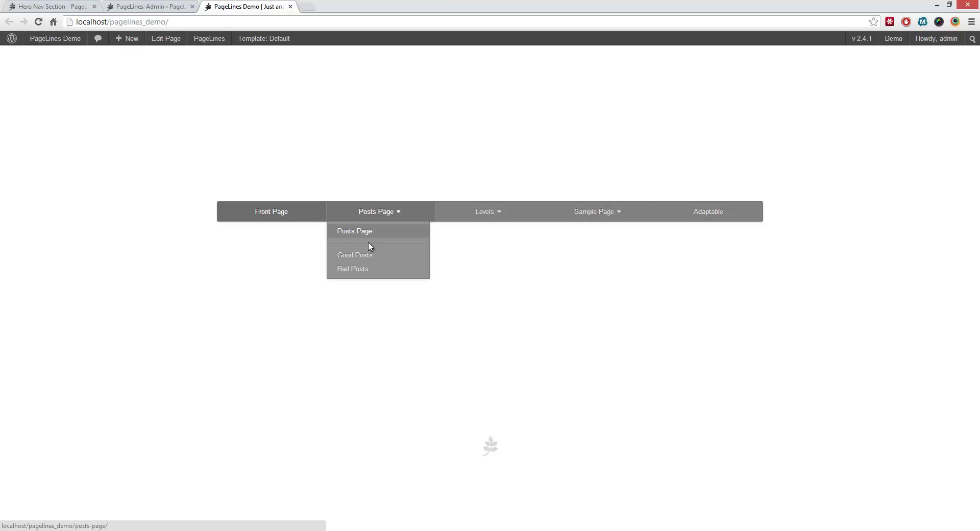
left_click(372, 216)
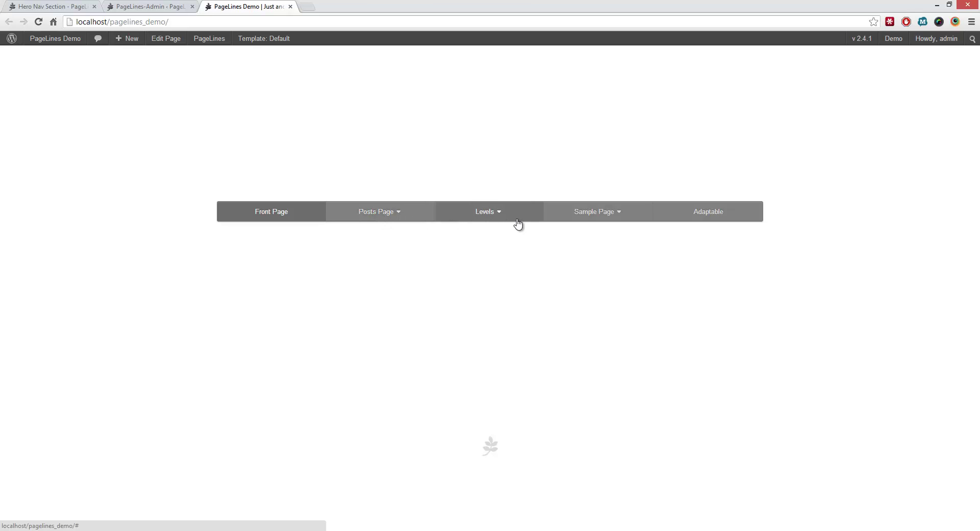
left_click(550, 215)
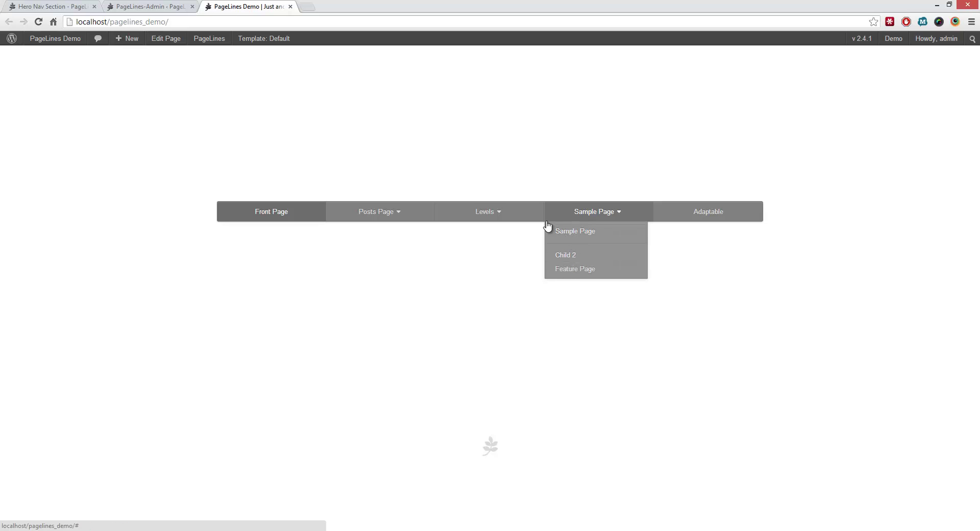
left_click(492, 219)
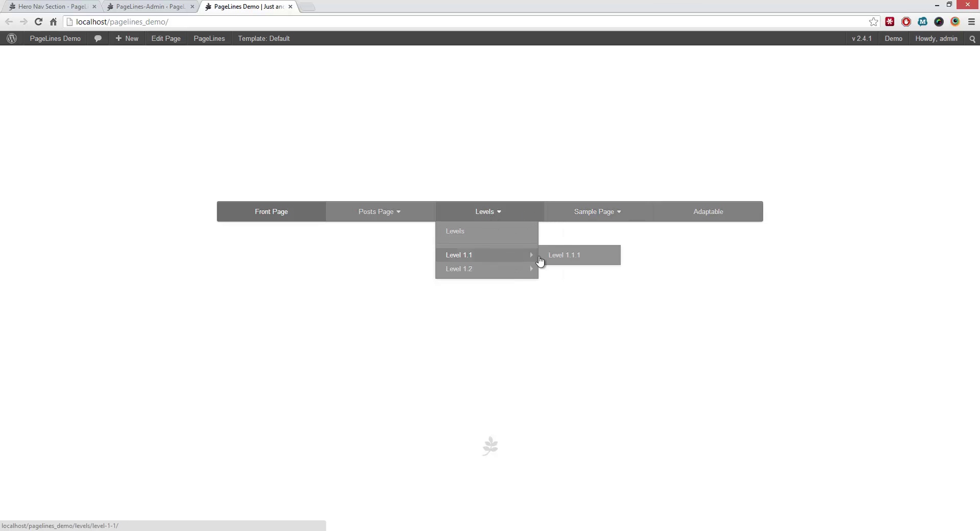
mouse_move(495, 270)
mouse_move(613, 285)
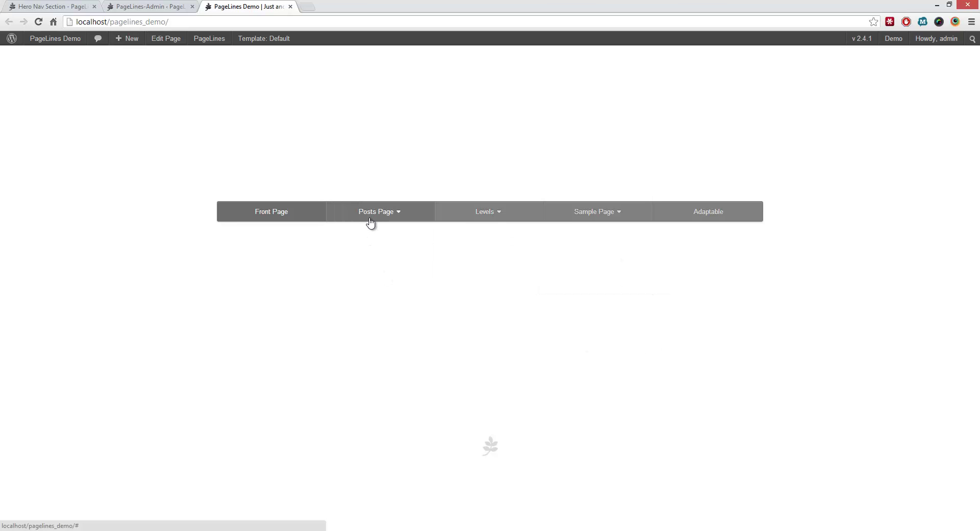
- Set Hero Nav's dropdown behavior trigger to Hover in the site options and save
left_click(164, 8)
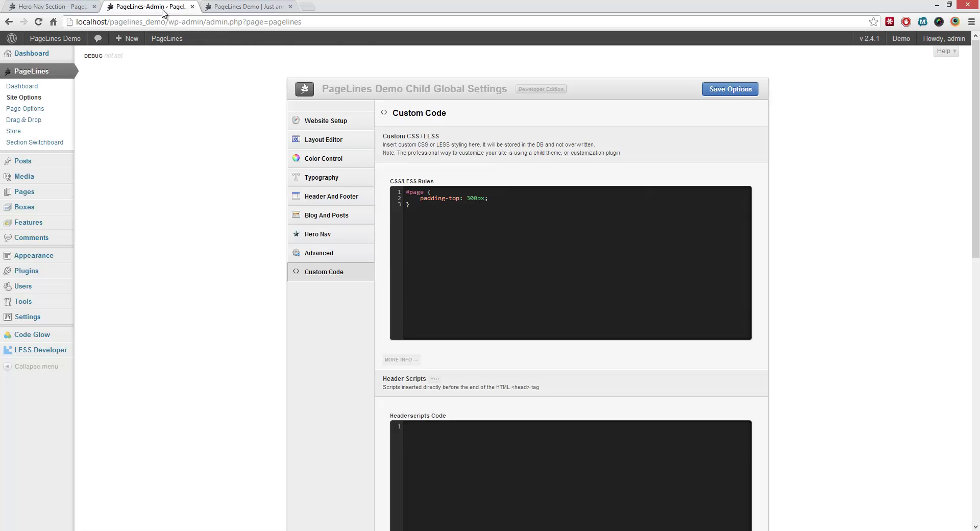
left_click(313, 235)
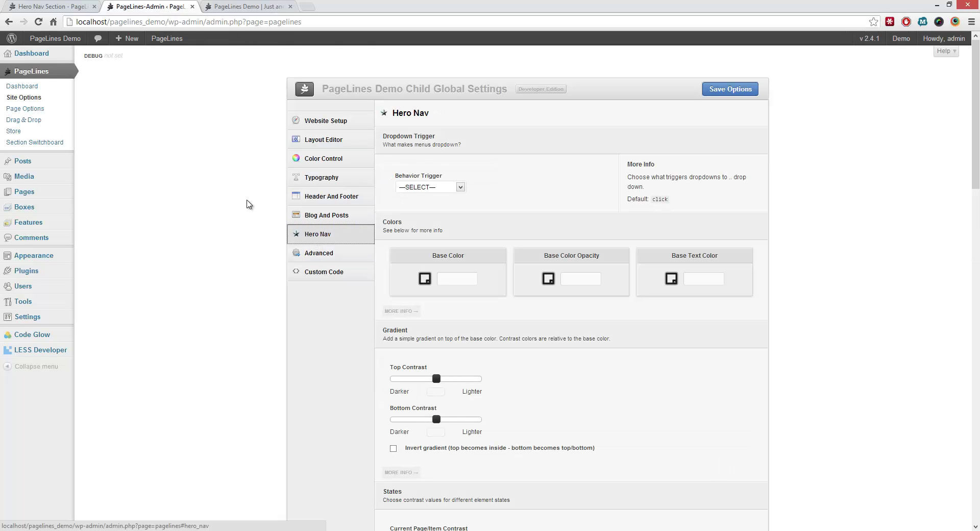
left_click(436, 192)
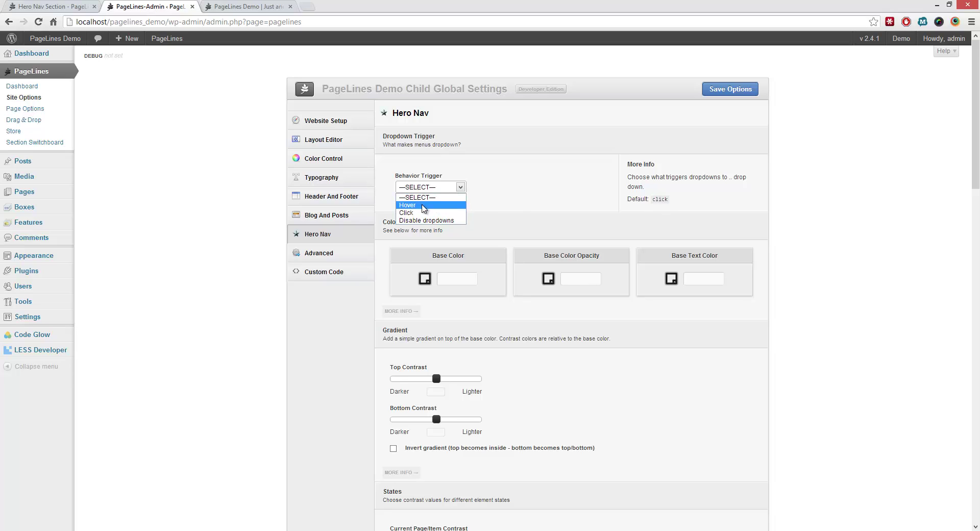
left_click(423, 205)
left_click(730, 90)
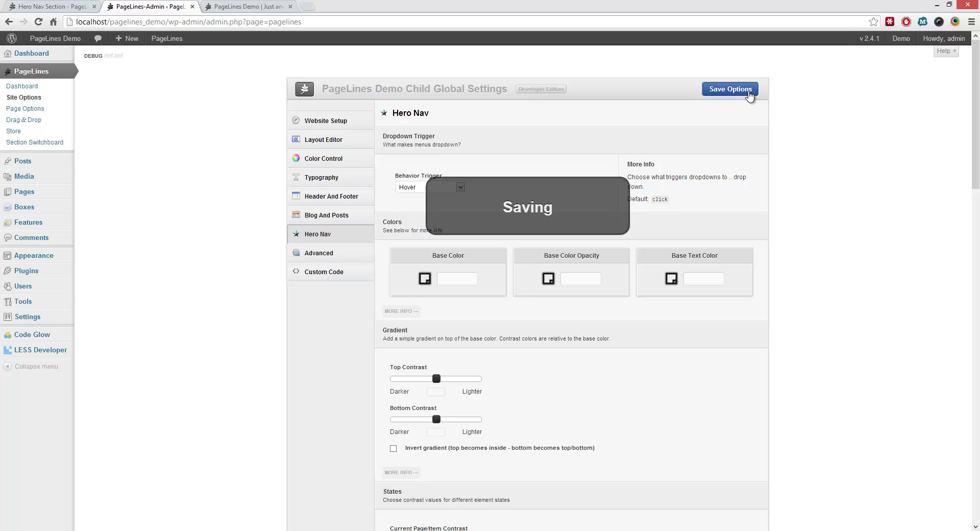
- Reload the demo site and check the hover behavior of the Posts Page, Sample Page and Levels dropdowns
left_click(265, 7)
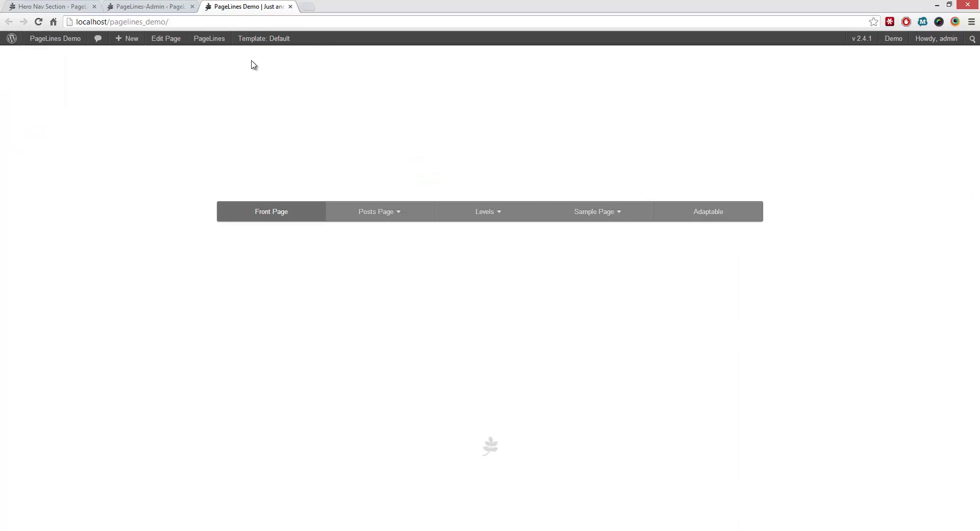
key("F5")
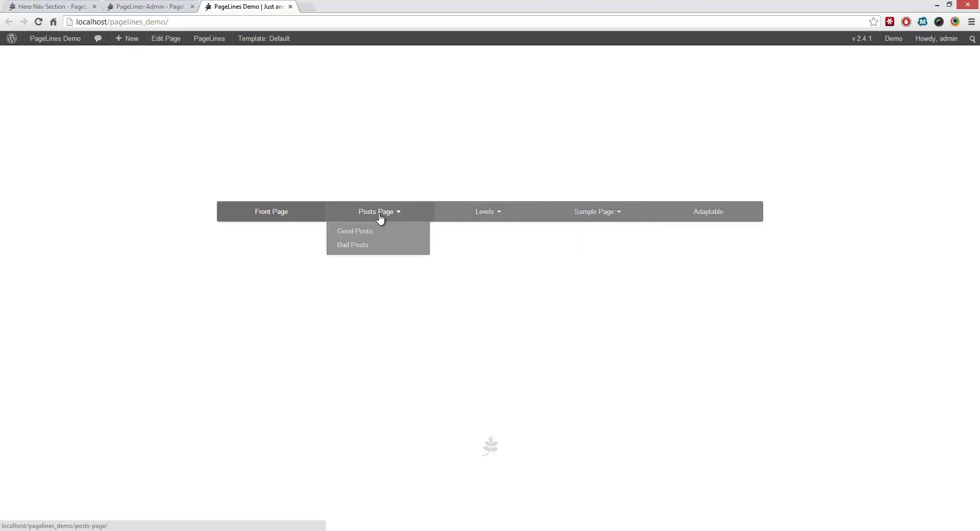
mouse_move(566, 219)
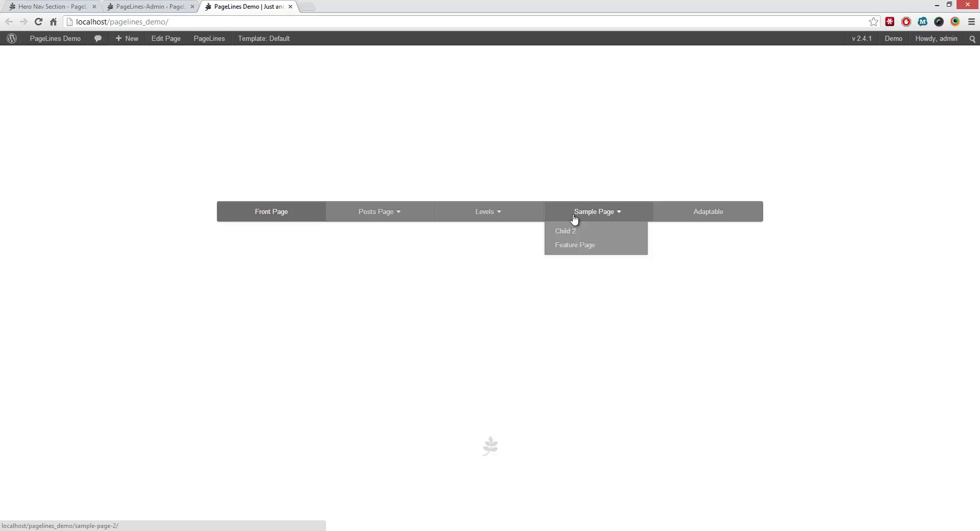
mouse_move(375, 214)
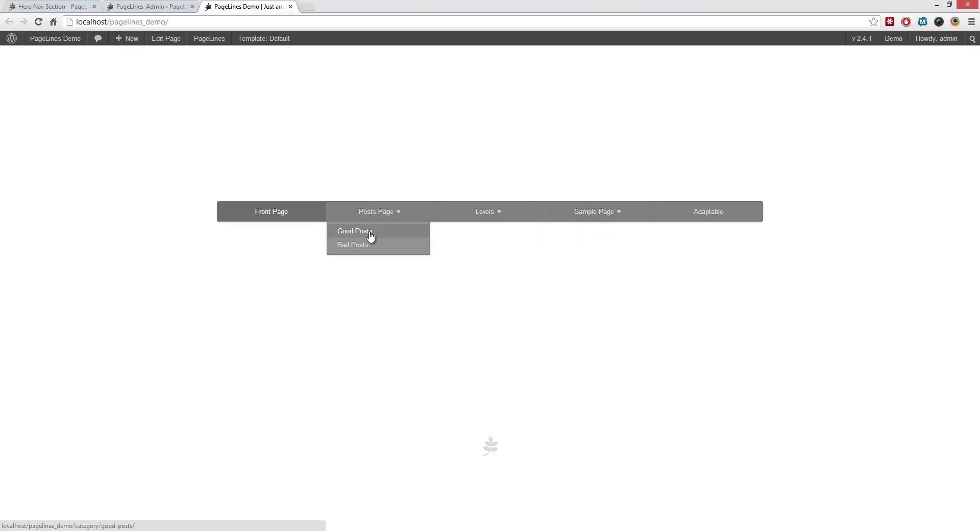
mouse_move(484, 217)
mouse_move(488, 247)
mouse_move(587, 263)
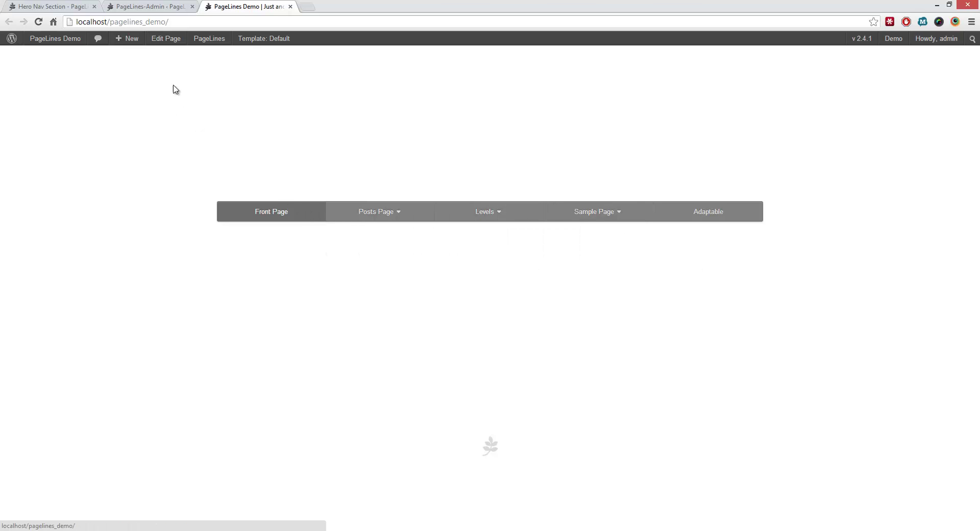
- Return to the Hero Nav settings and review the available behavior trigger options without changing the selection
left_click(116, 7)
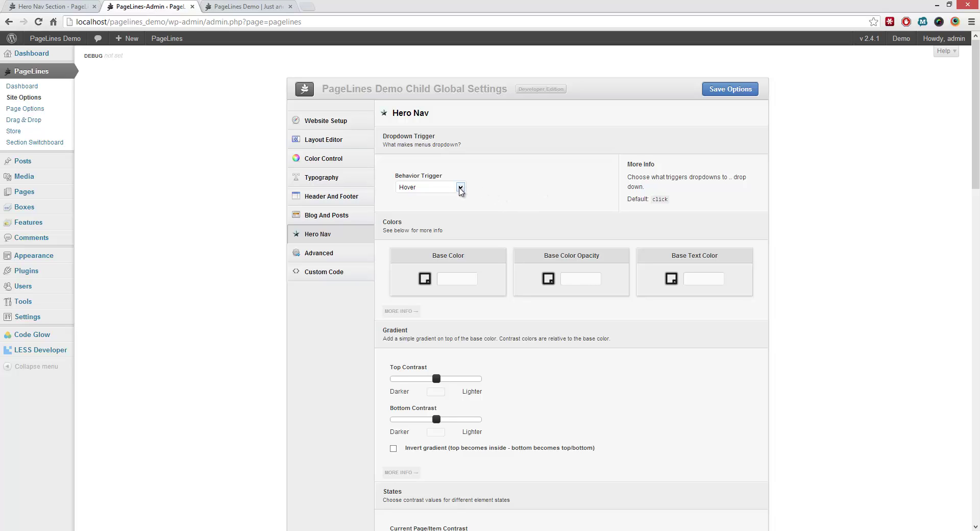
left_click(460, 188)
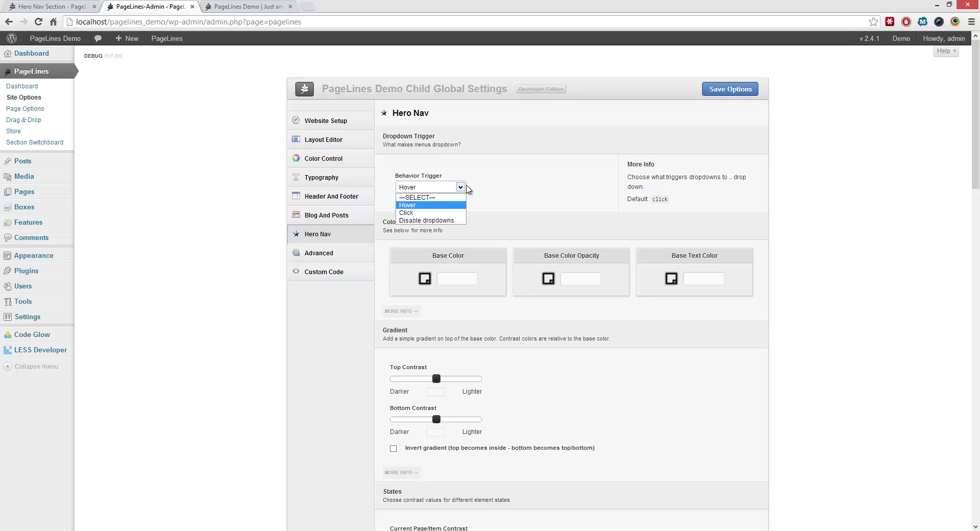
left_click(559, 190)
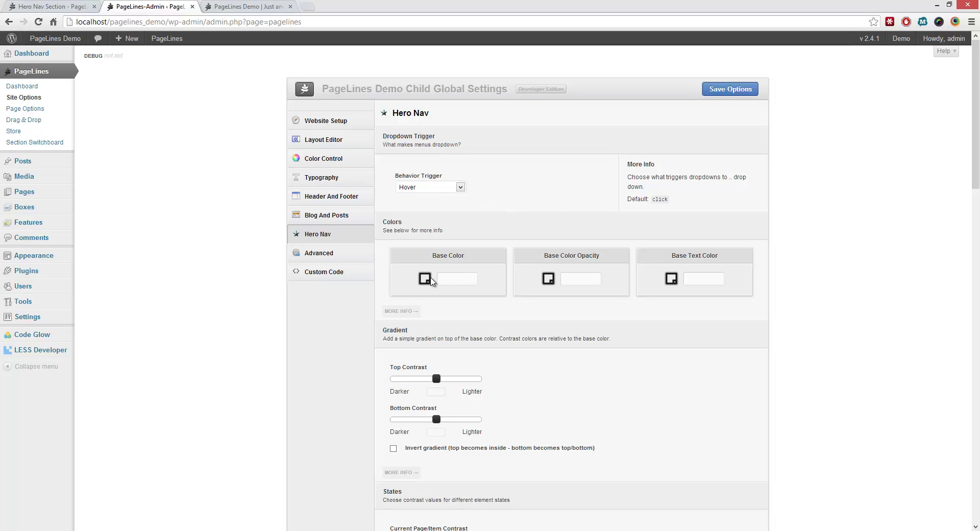
- Set Hero Nav's base color to dark purple #591659
left_click(427, 279)
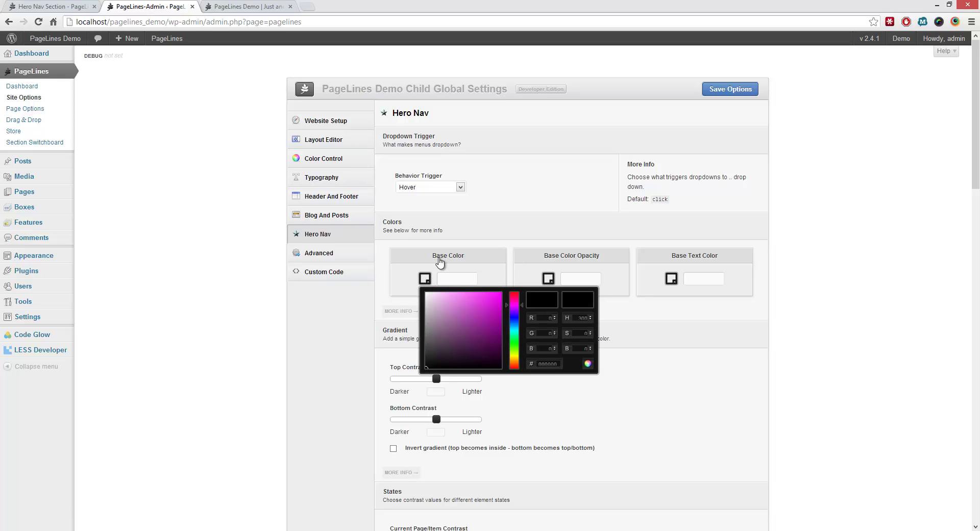
left_click(774, 317)
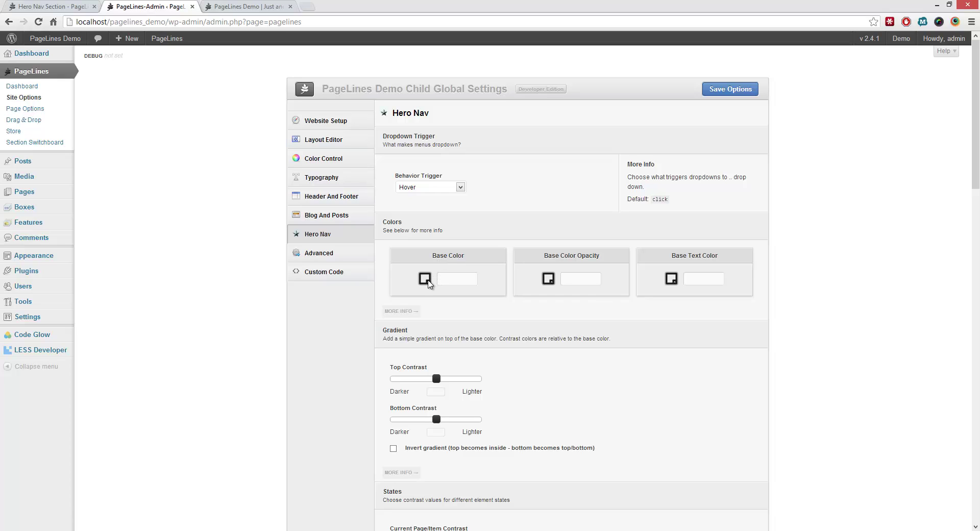
left_click(425, 279)
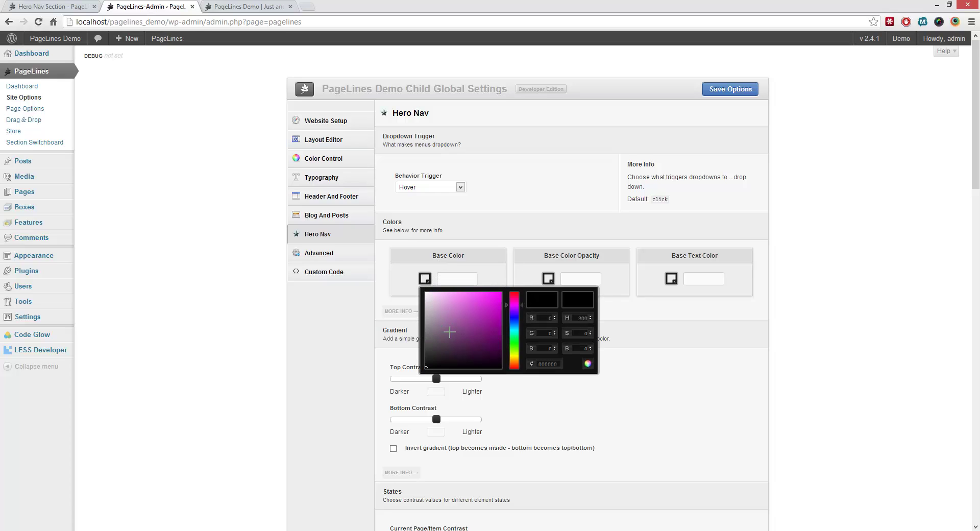
left_click_drag(443, 337, 484, 342)
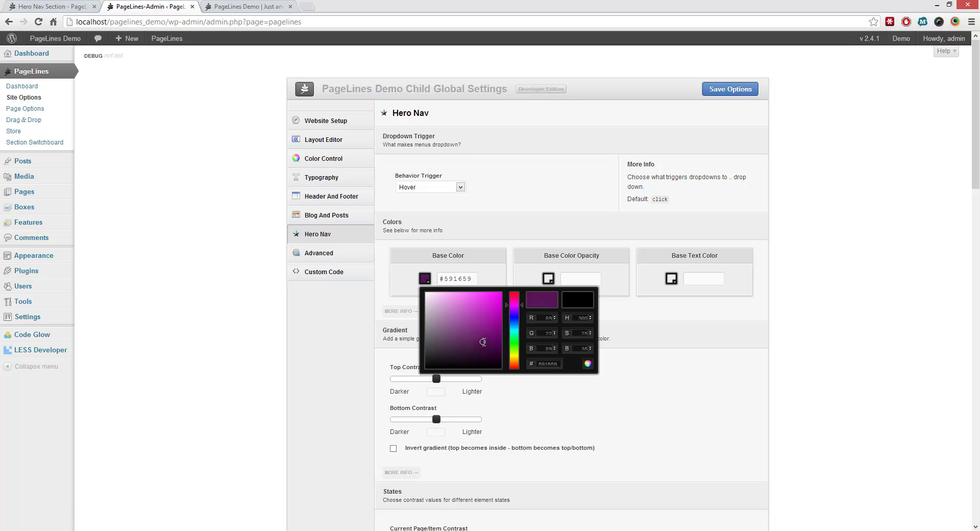
- Change Hero Nav's base color to dark blue #303c7d
mouse_move(483, 342)
left_mouse_down()
mouse_move(485, 322)
mouse_move(475, 331)
left_mouse_up()
left_click(517, 320)
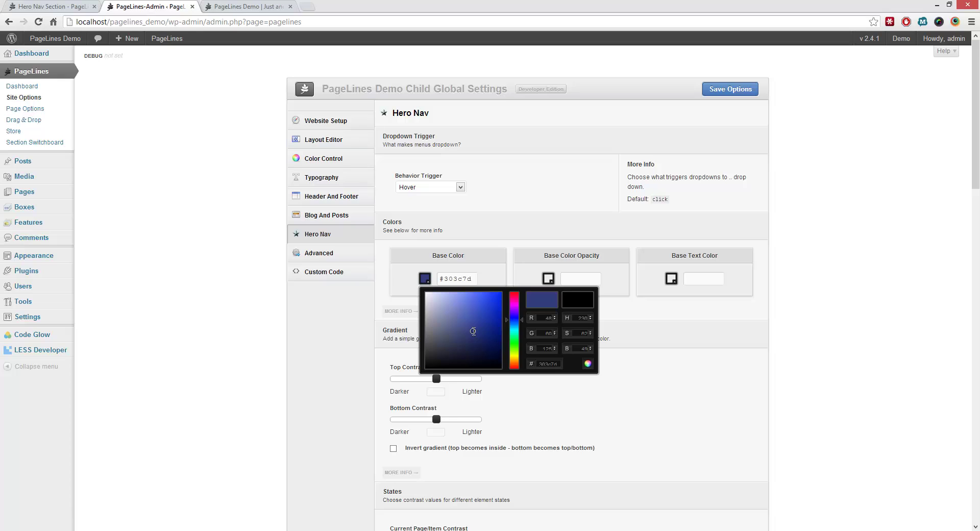
left_click(767, 352)
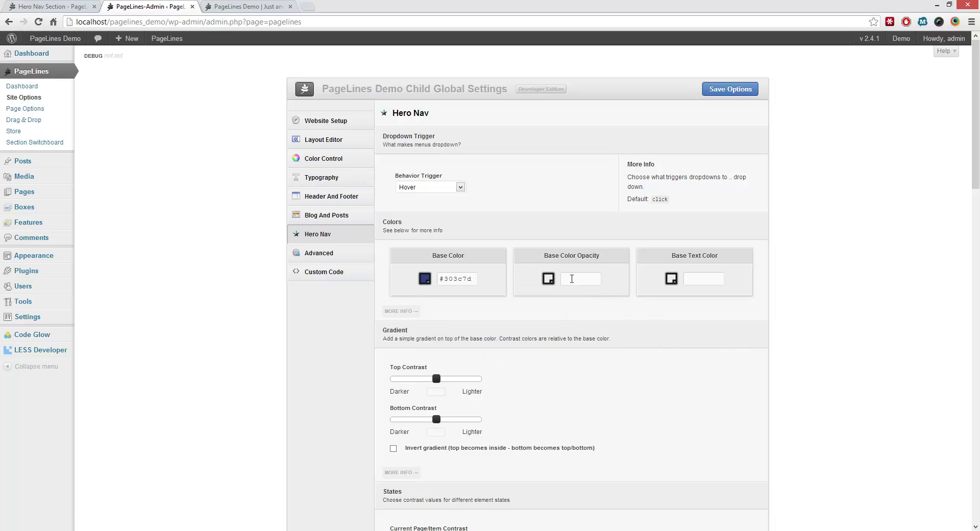
- Expand the additional information for Hero Nav's color options, including how Base Color Opacity works
left_click(572, 279)
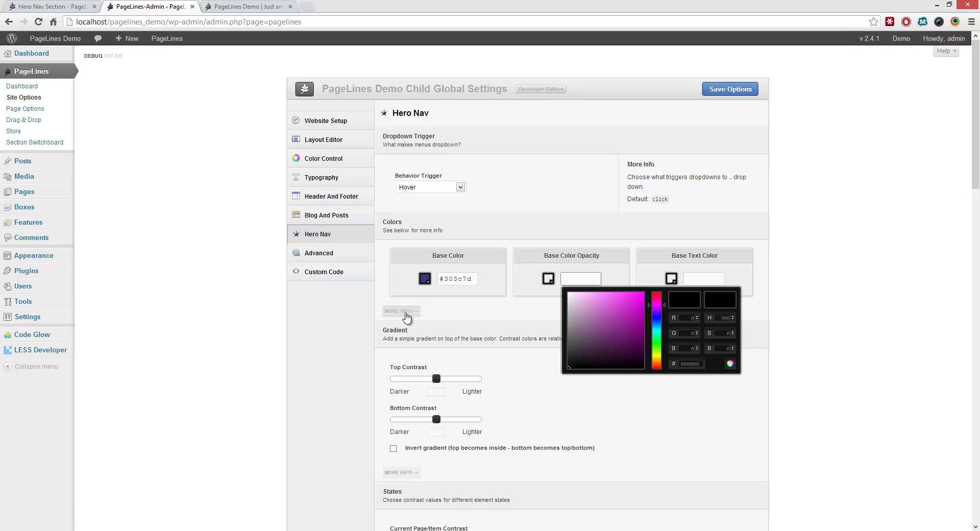
left_click(407, 313)
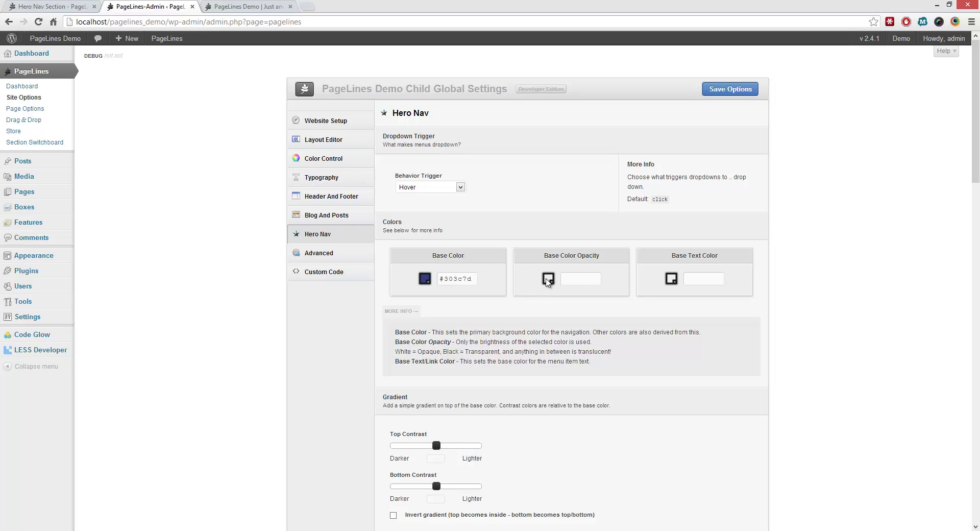
- Try gray brightness values #a6a6a6 and #808080 for Hero Nav's base color opacity
left_click(548, 282)
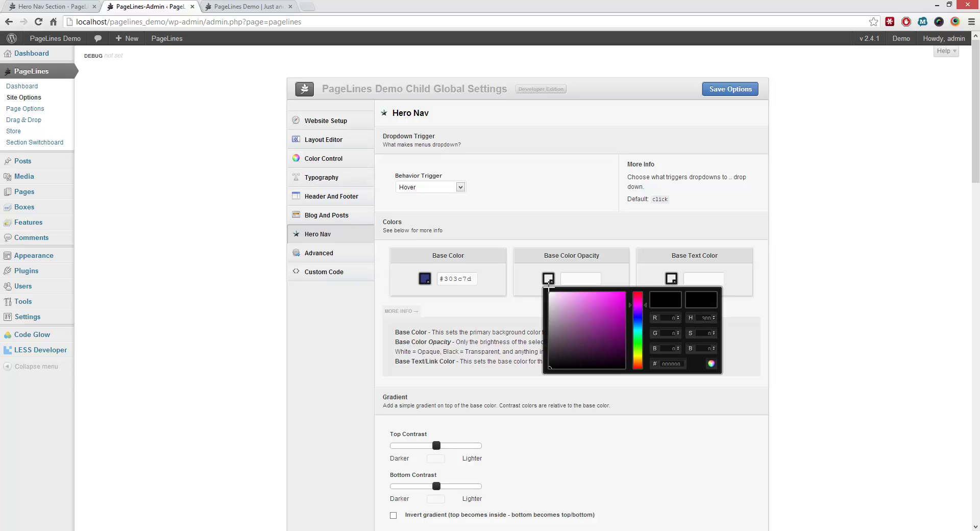
left_click(550, 306)
mouse_move(549, 306)
left_mouse_down()
mouse_move(536, 327)
mouse_move(528, 308)
left_mouse_up()
left_click(527, 308)
left_click(548, 279)
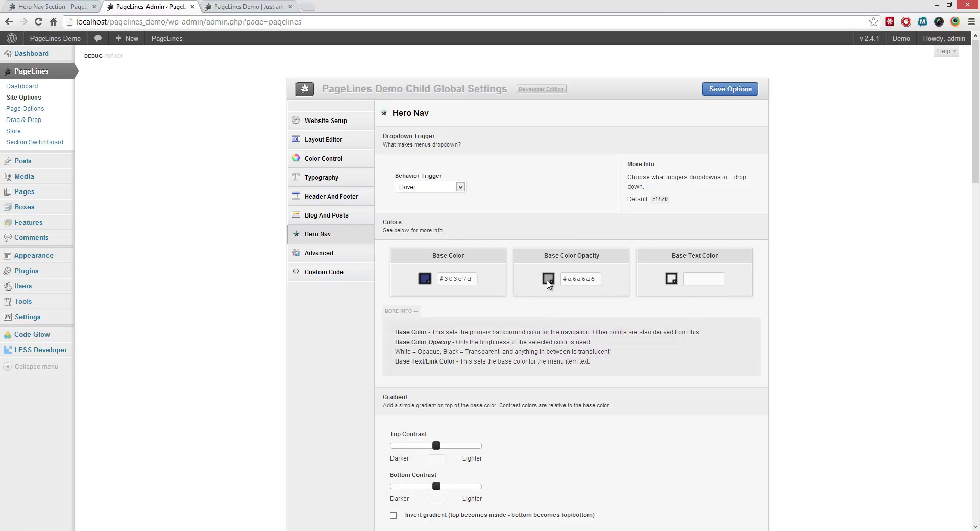
left_click(551, 329)
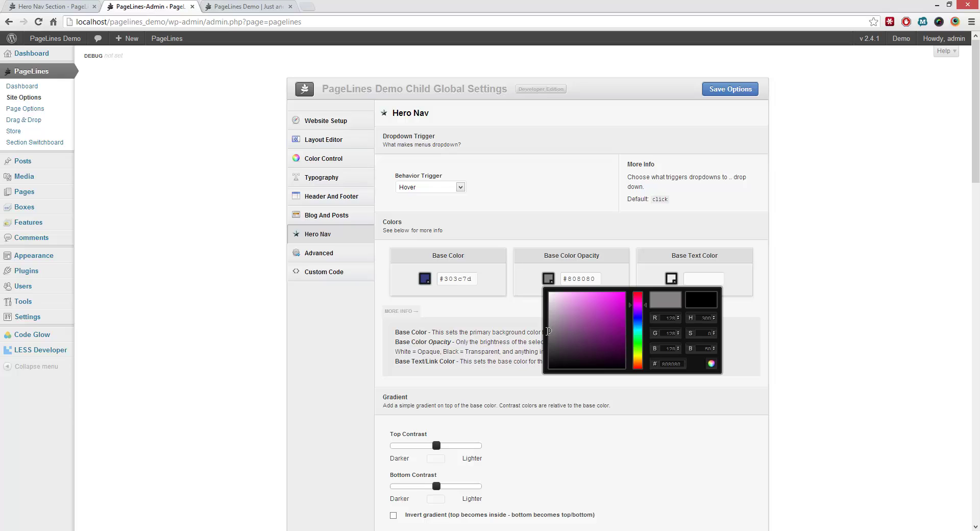
- Try purple shades #853385, #ba61ba and #4d264d for Hero Nav's base color opacity
left_click(597, 330)
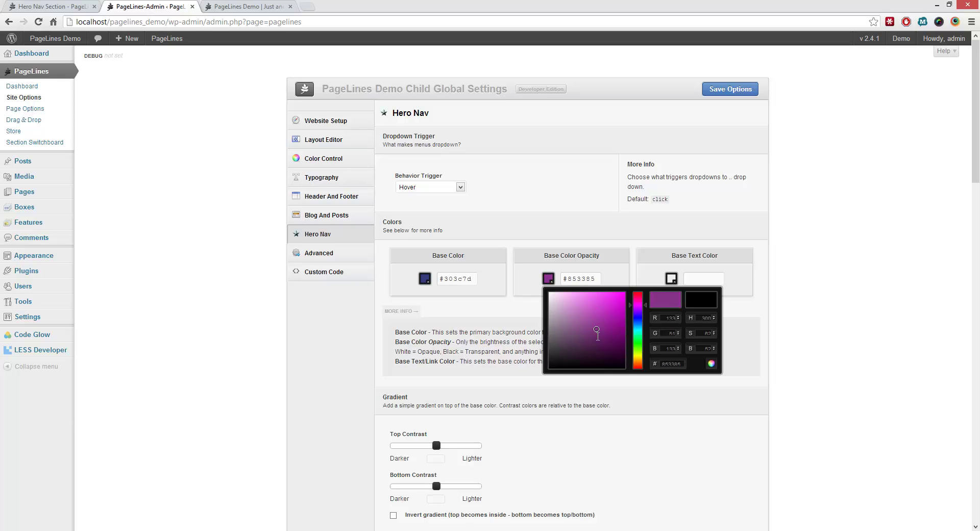
mouse_move(597, 336)
left_mouse_down()
mouse_move(589, 343)
mouse_move(585, 305)
mouse_move(585, 353)
mouse_move(585, 293)
mouse_move(588, 369)
mouse_move(585, 333)
mouse_move(565, 330)
mouse_move(585, 330)
mouse_move(585, 314)
left_mouse_up()
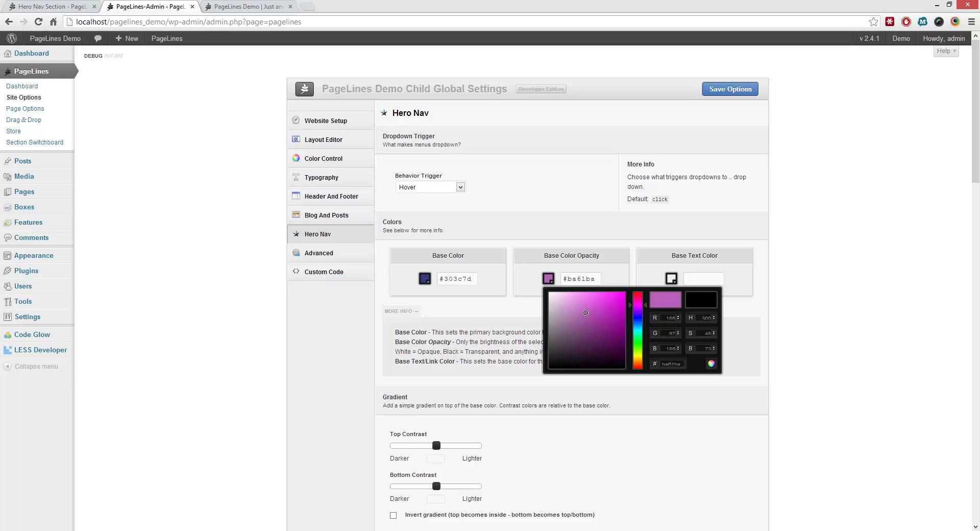
left_click_drag(586, 312, 588, 344)
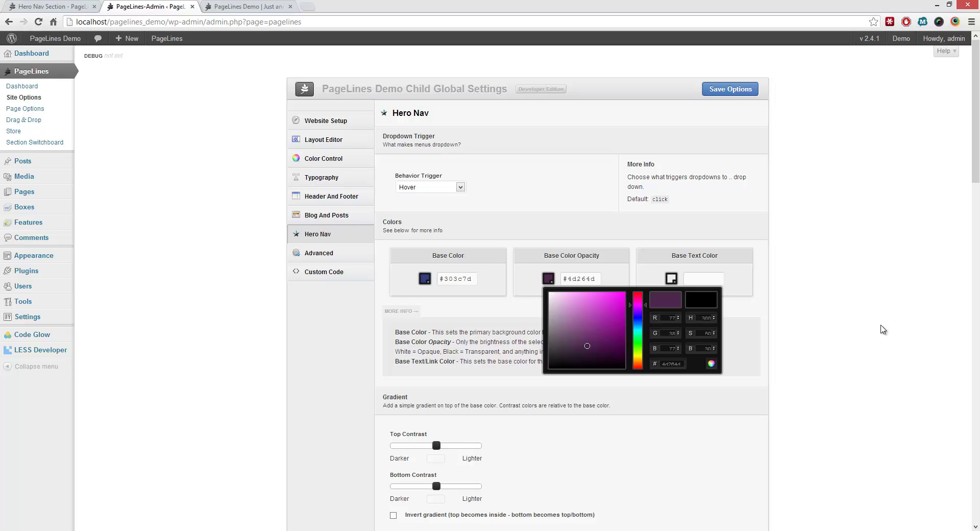
left_click(874, 336)
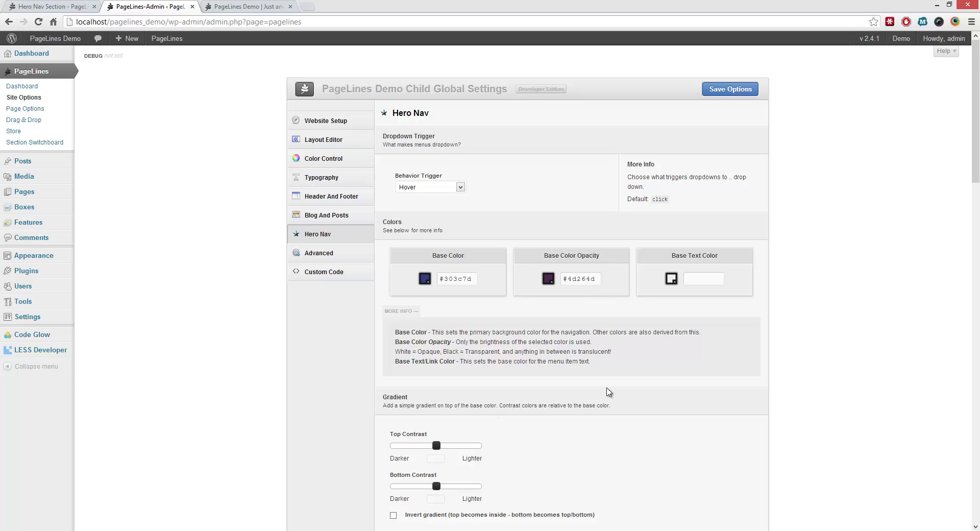
- Clear the value of Hero Nav's base color opacity
left_click(548, 280)
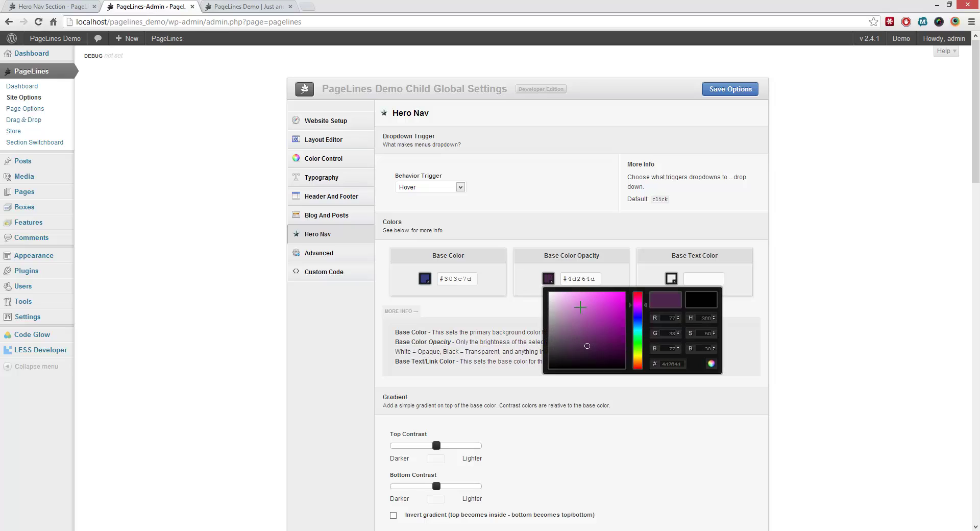
left_click(587, 280)
double_click(587, 280)
key("BackSpace")
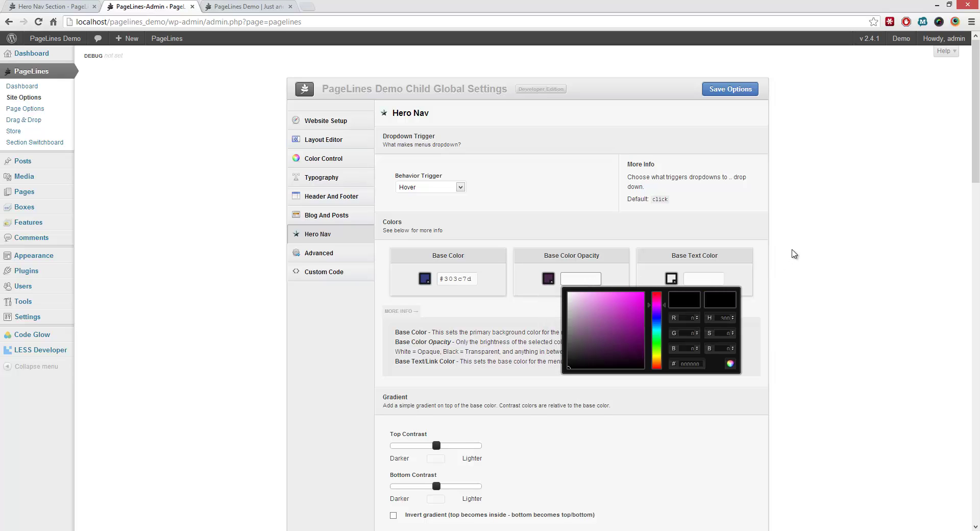
left_click(794, 254)
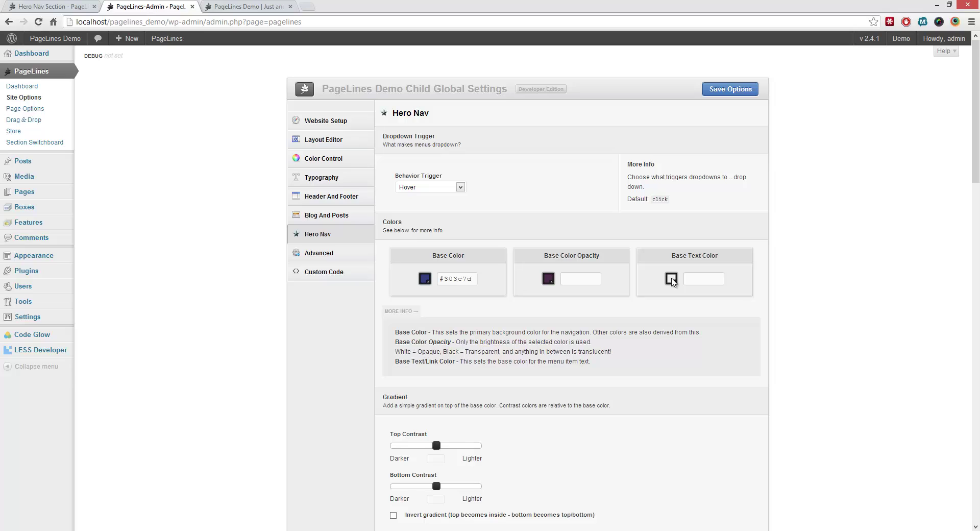
- Check the menu text on the demo site and set Hero Nav's base text color to pale mint #d4fff4
left_click(672, 278)
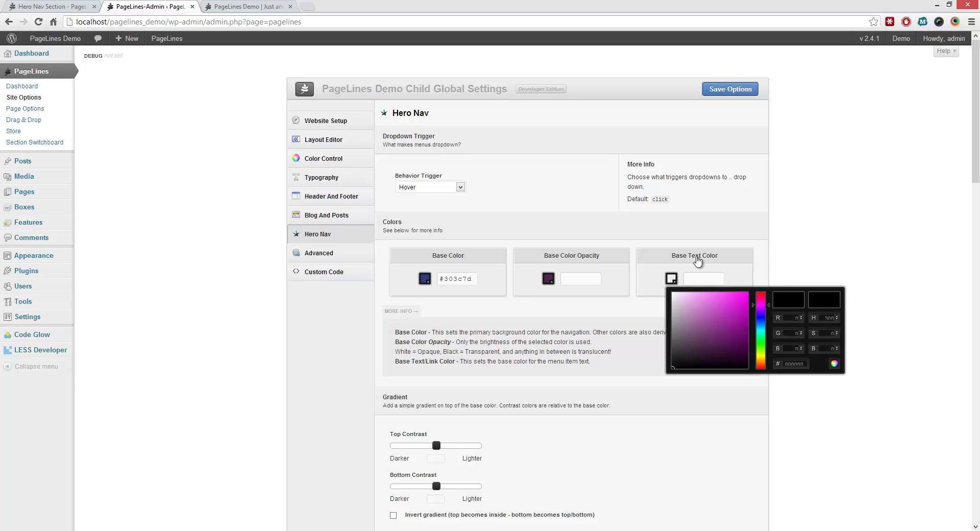
left_click(237, 7)
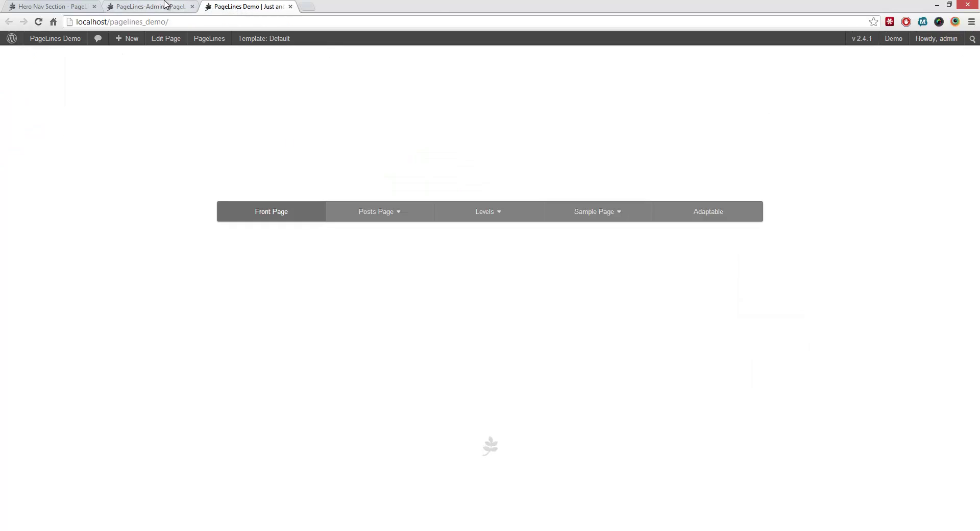
left_click(165, 5)
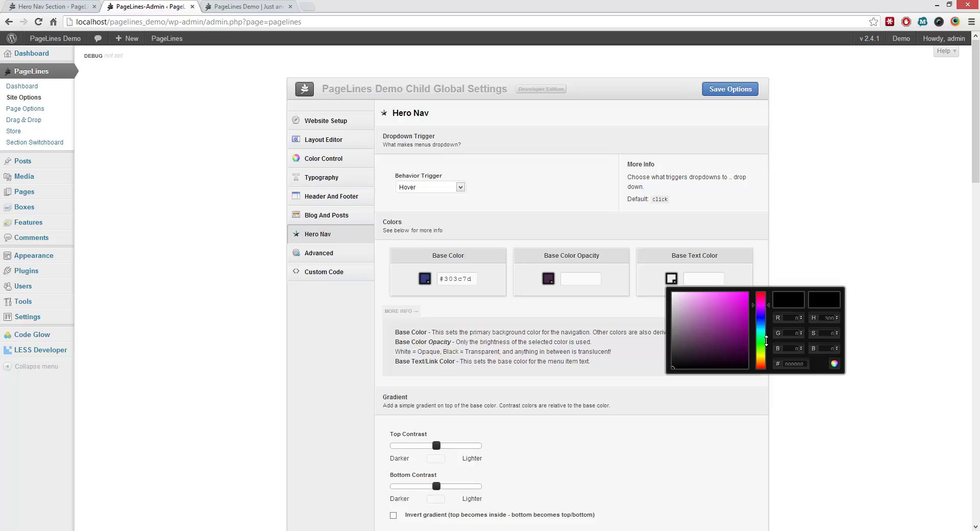
left_click(761, 339)
left_click(685, 291)
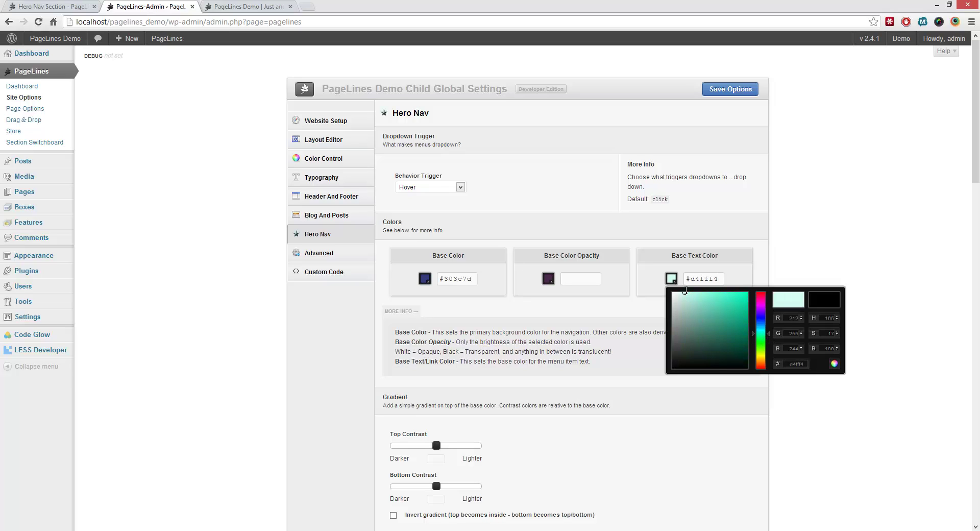
left_click(816, 237)
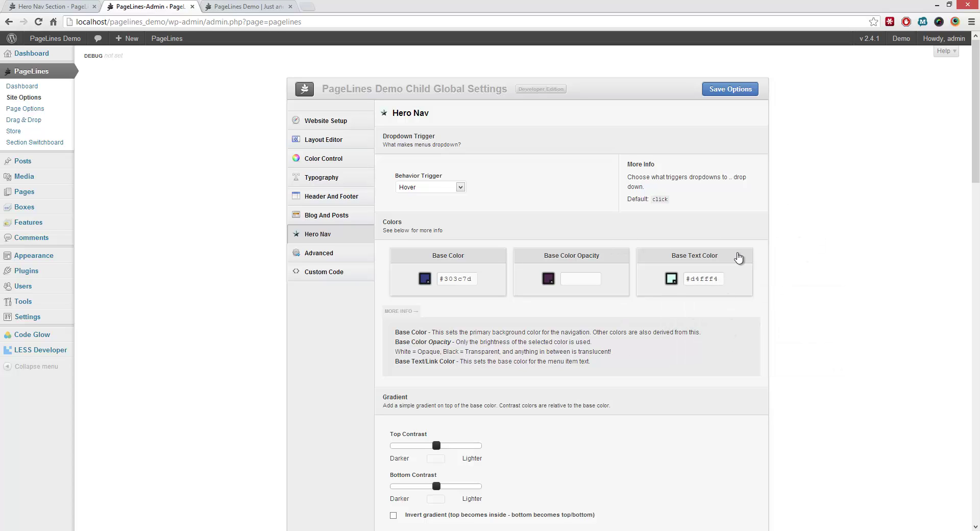
- Look over the Gradient and States options and save the Hero Nav color settings
scroll(799, 274, "down", 1)
scroll(798, 266, "down", 4)
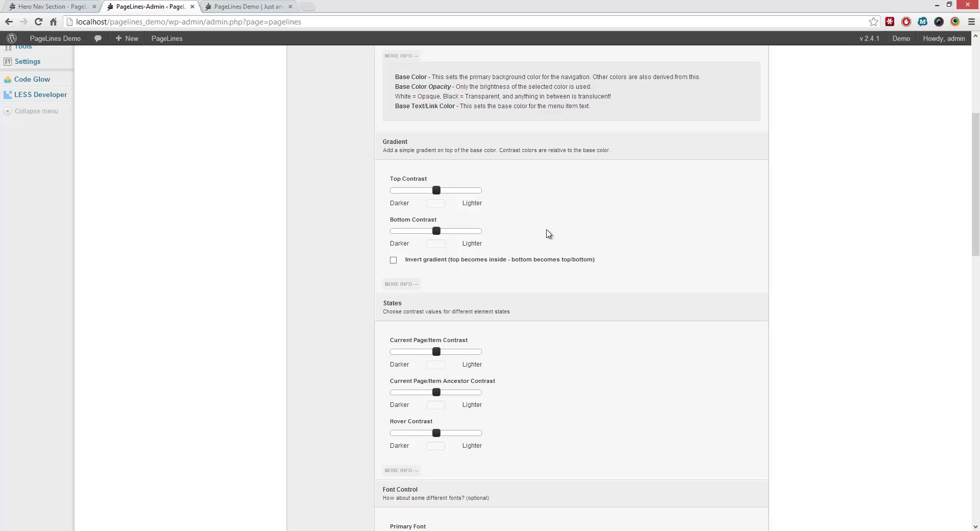
scroll(576, 250, "up", 2)
scroll(669, 261, "up", 3)
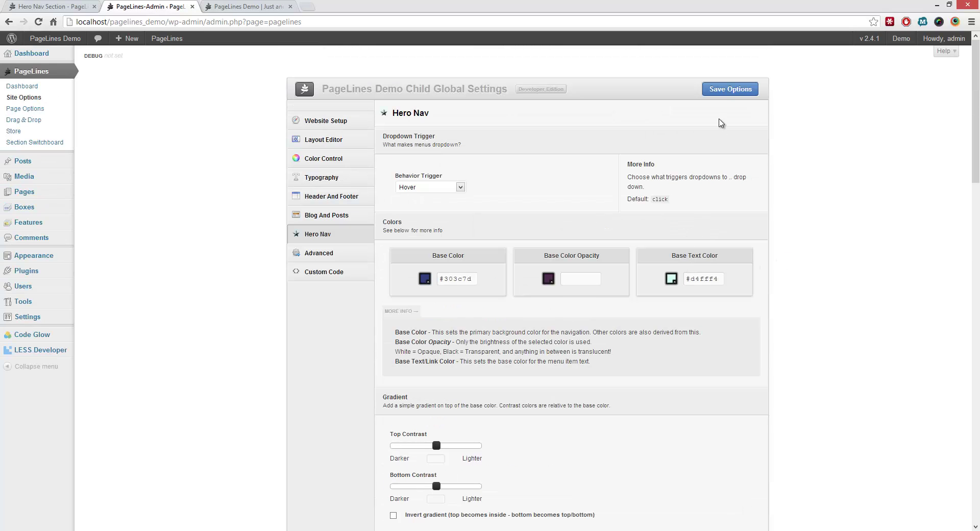
left_click(717, 91)
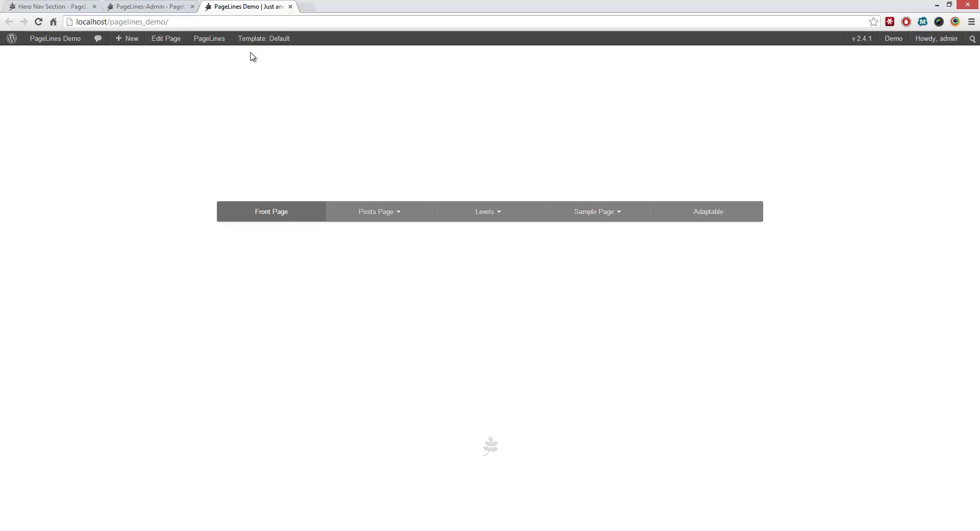
- Reload the demo site and examine the new colors on the navigation bar and its Posts Page, Levels and Sample Page dropdowns
left_click(255, 7)
key("F5")
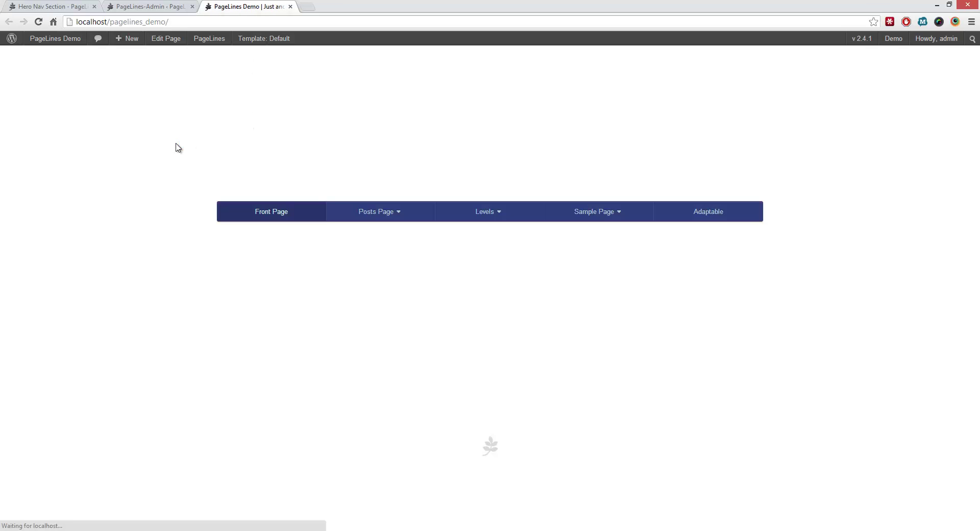
mouse_move(388, 218)
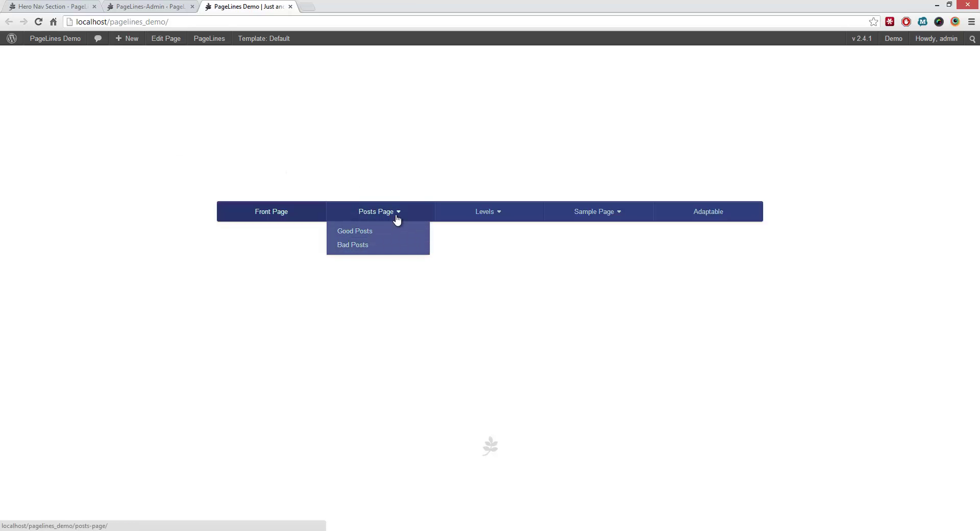
mouse_move(491, 221)
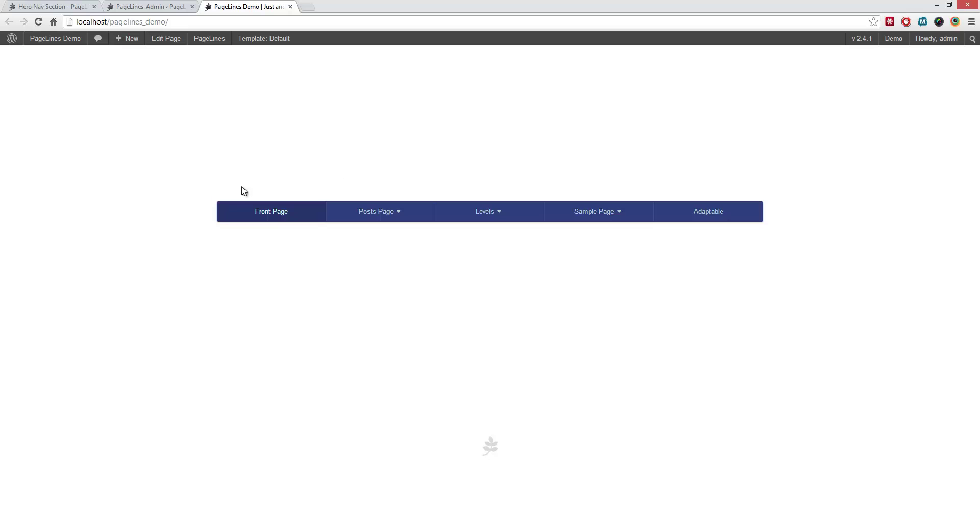
mouse_move(368, 221)
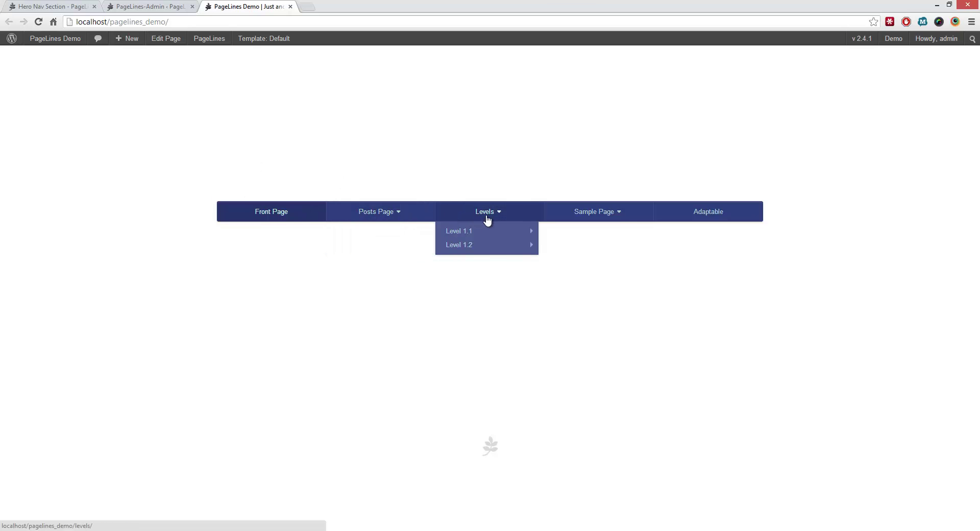
mouse_move(589, 216)
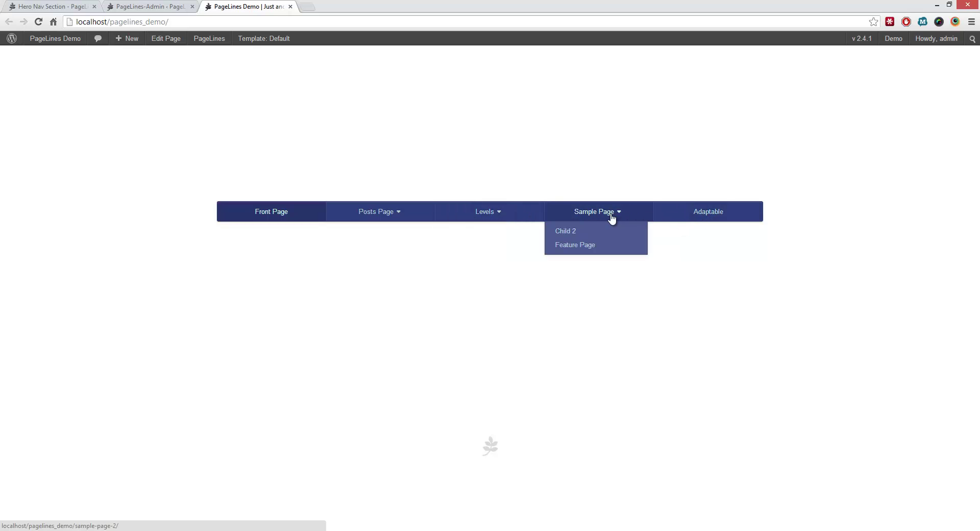
mouse_move(482, 221)
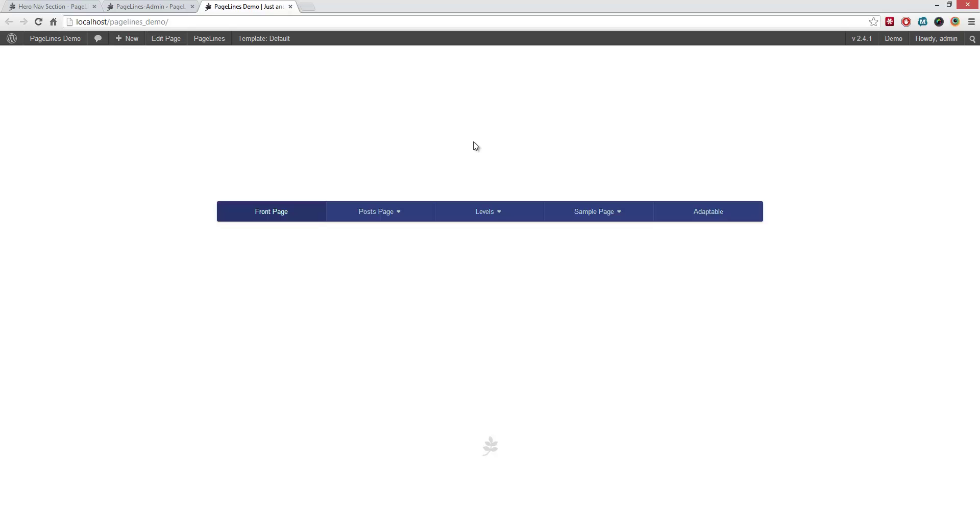
mouse_move(389, 210)
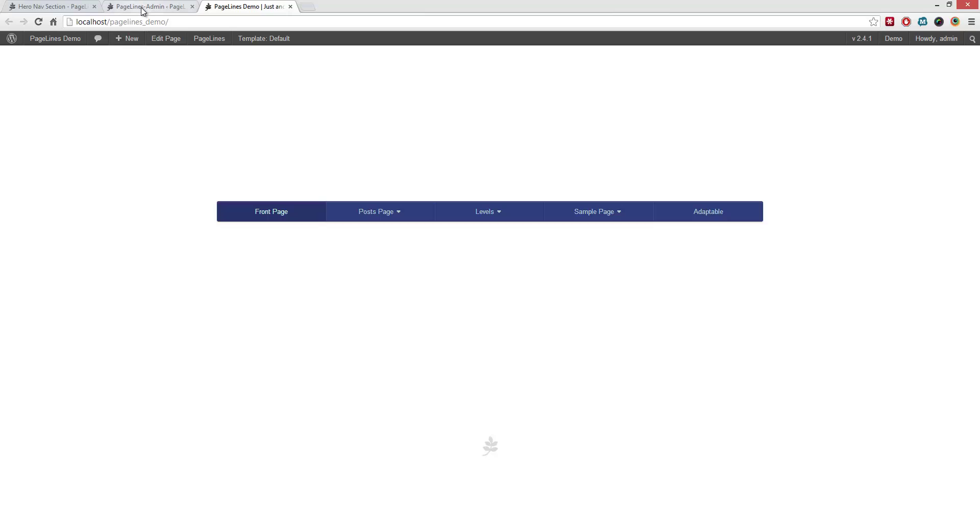
- Review Hero Nav's Gradient options in the site options and compare them with the navigation bar on the demo site
left_click(142, 8)
scroll(192, 152, "down", 5)
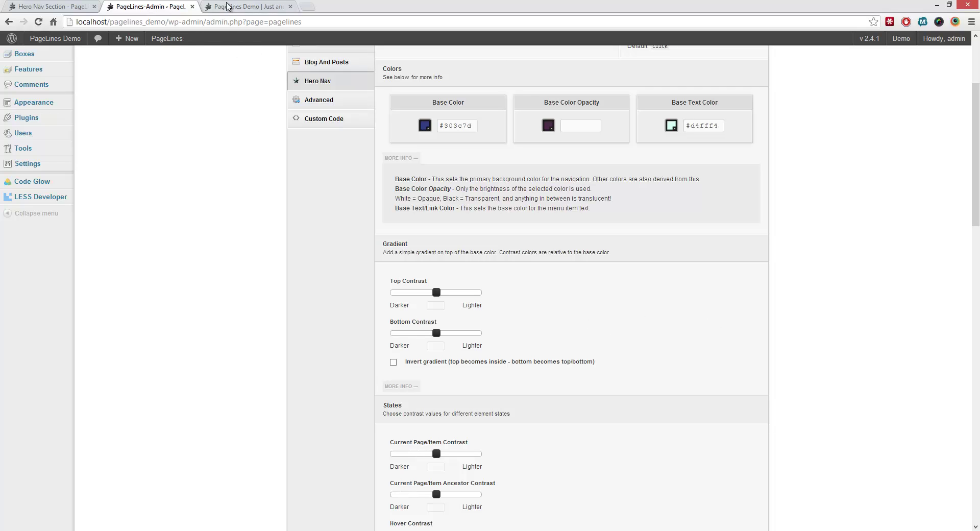
left_click(228, 6)
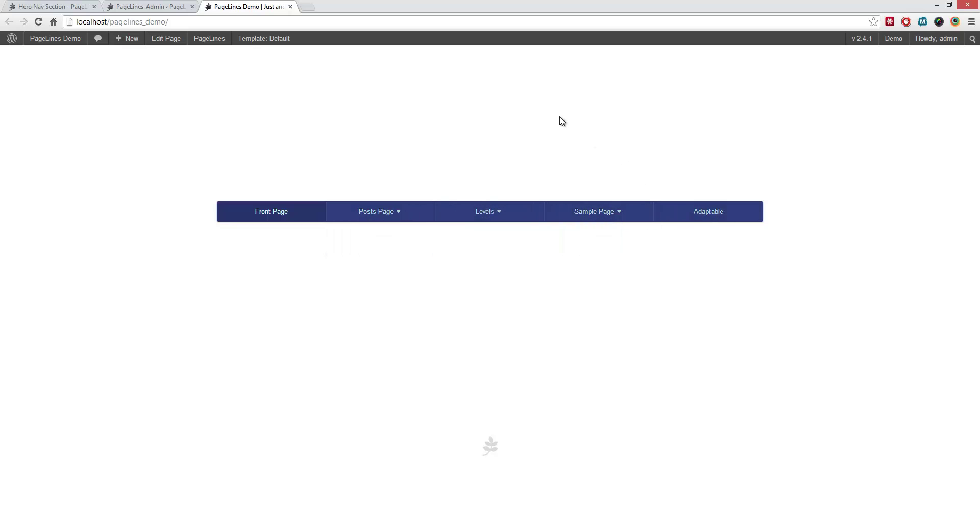
- Set Hero Nav's gradient to top contrast 10 and bottom contrast -10 in the site options and save
left_click(148, 6)
left_click_drag(437, 292, 456, 294)
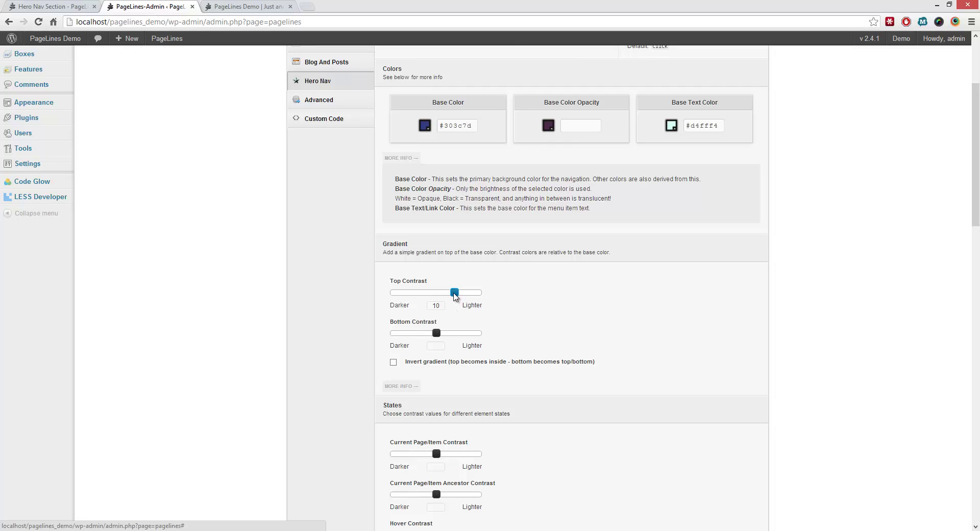
left_click_drag(457, 294, 455, 295)
left_click_drag(436, 333, 419, 335)
left_click(870, 303)
scroll(785, 335, "up", 3)
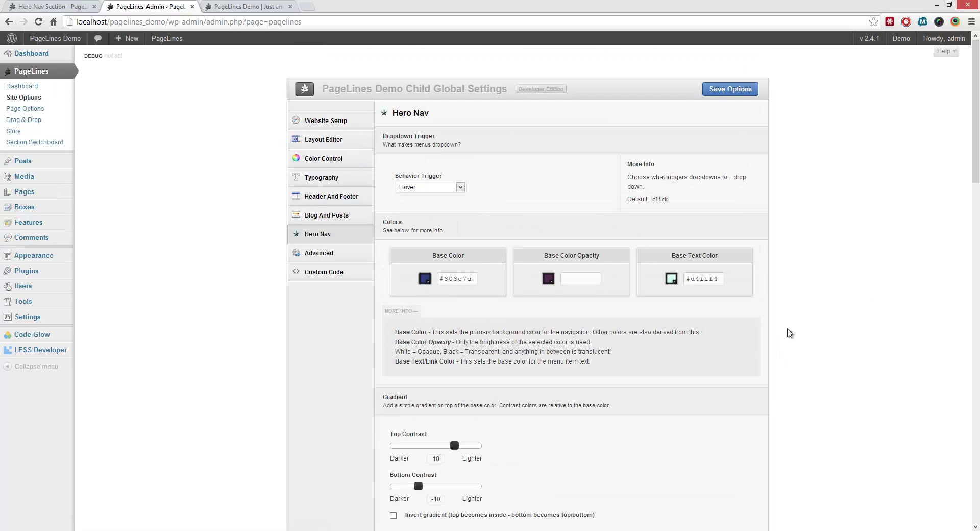
left_click(745, 89)
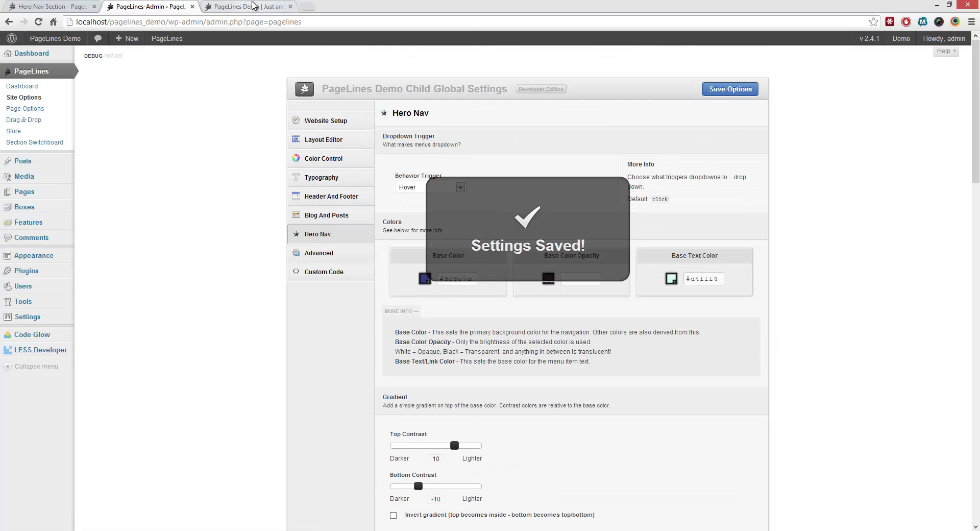
- Reload the demo site to check the gradient on the navigation bar
left_click(252, 6)
key("F5")
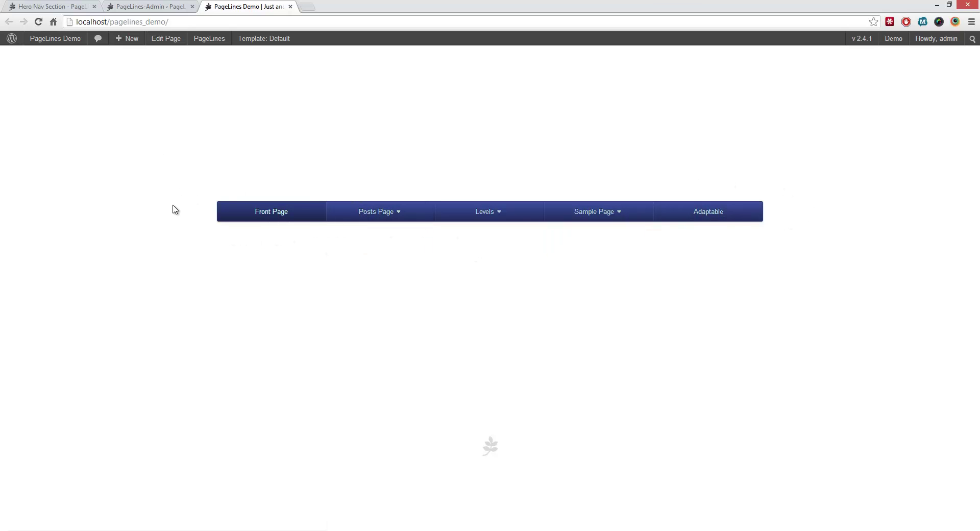
- Enable the inverted gradient for Hero Nav in the site options and save
mouse_move(378, 211)
left_click(129, 7)
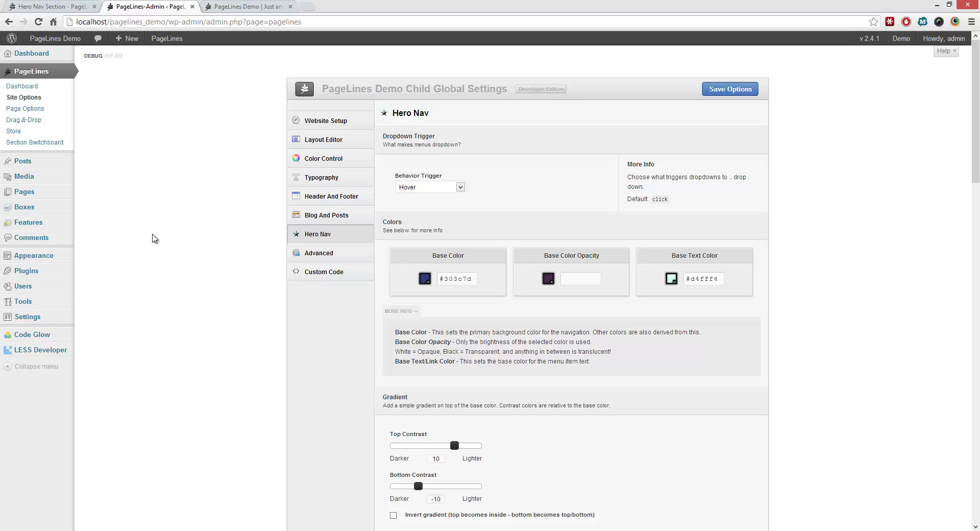
scroll(154, 237, "down", 4)
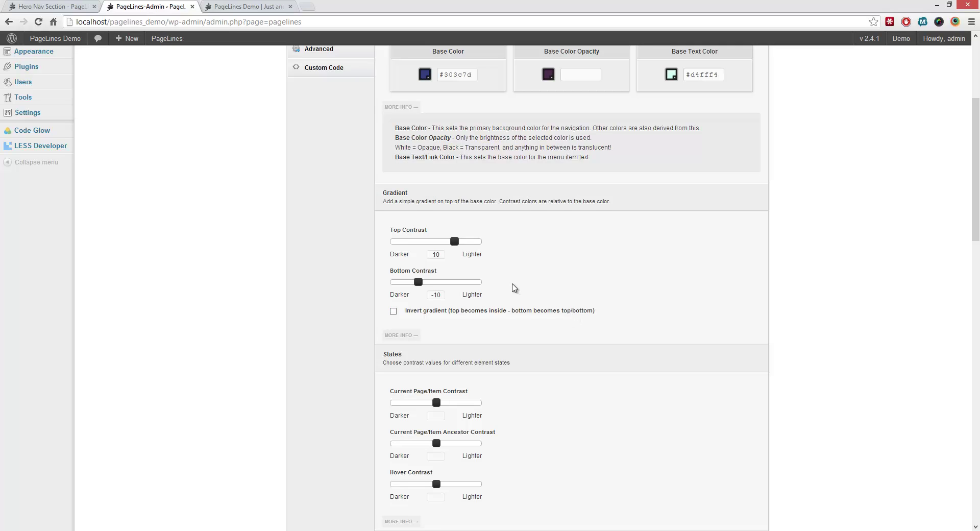
left_click(394, 311)
scroll(608, 305, "up", 4)
left_click(743, 90)
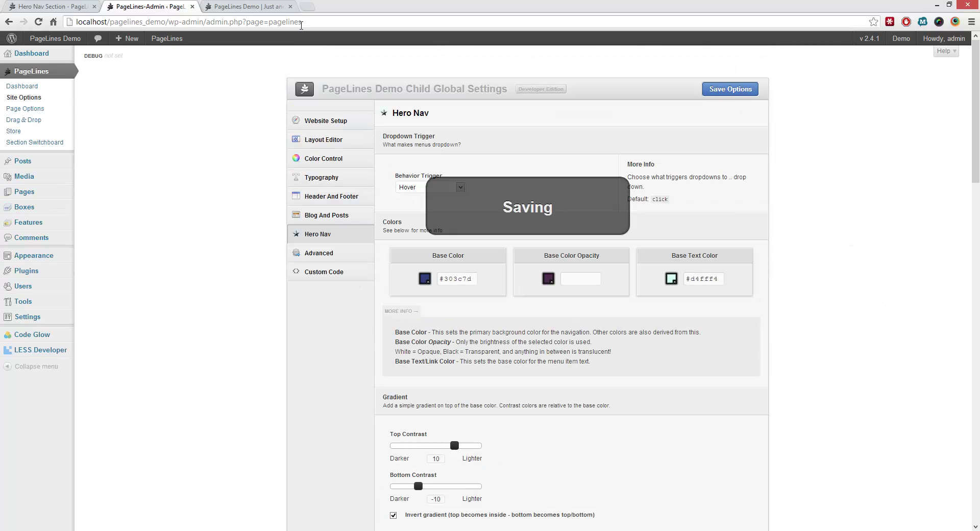
- Compare the gradient options with the demo site, then reload it to check the inverted gradient on the navigation bar
left_click(251, 7)
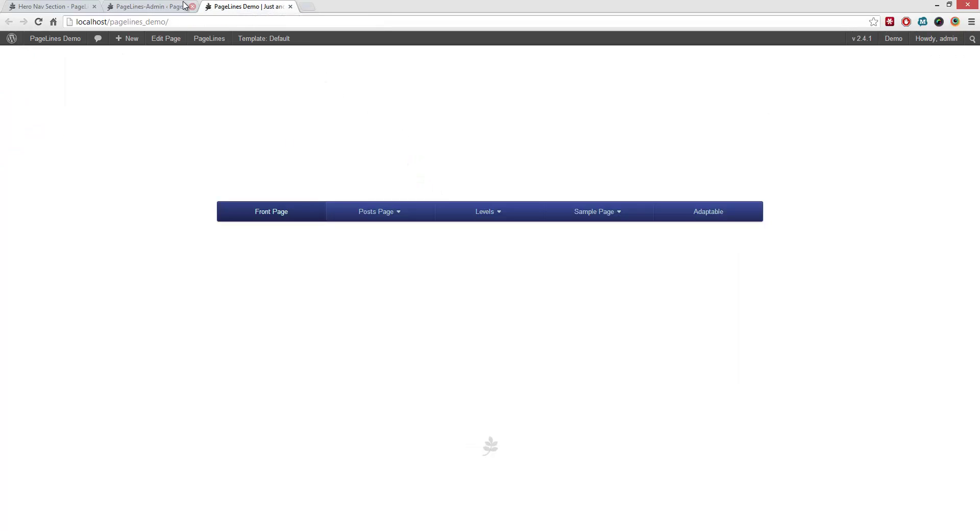
left_click(147, 7)
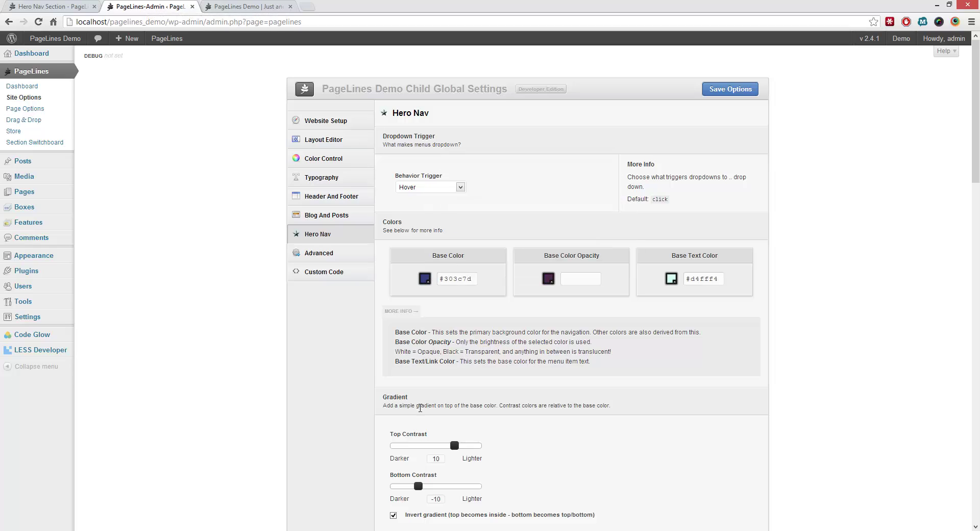
left_click(252, 7)
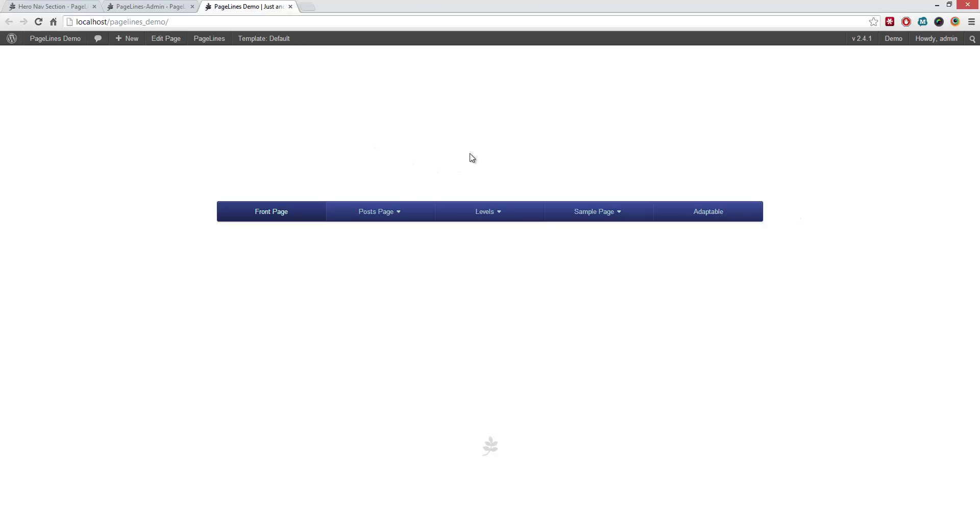
mouse_move(386, 217)
left_click(180, 22)
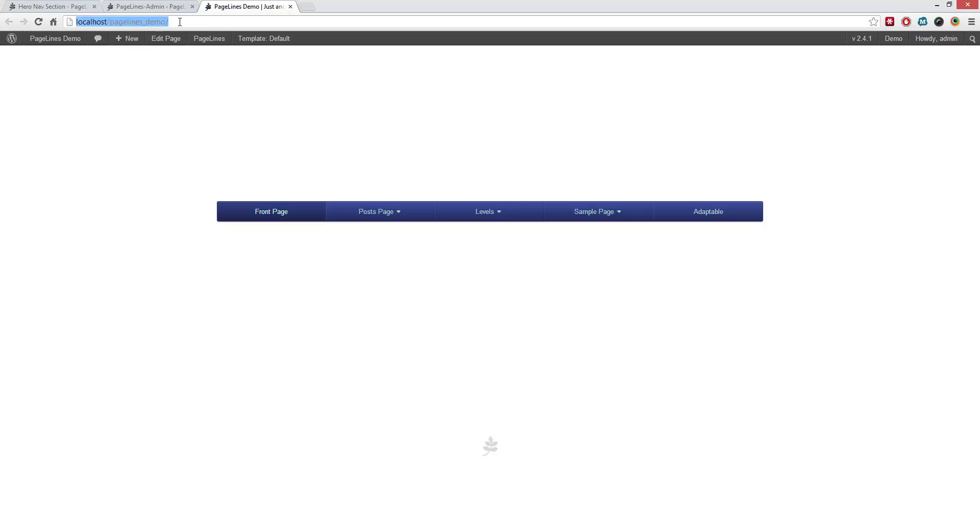
key("Return")
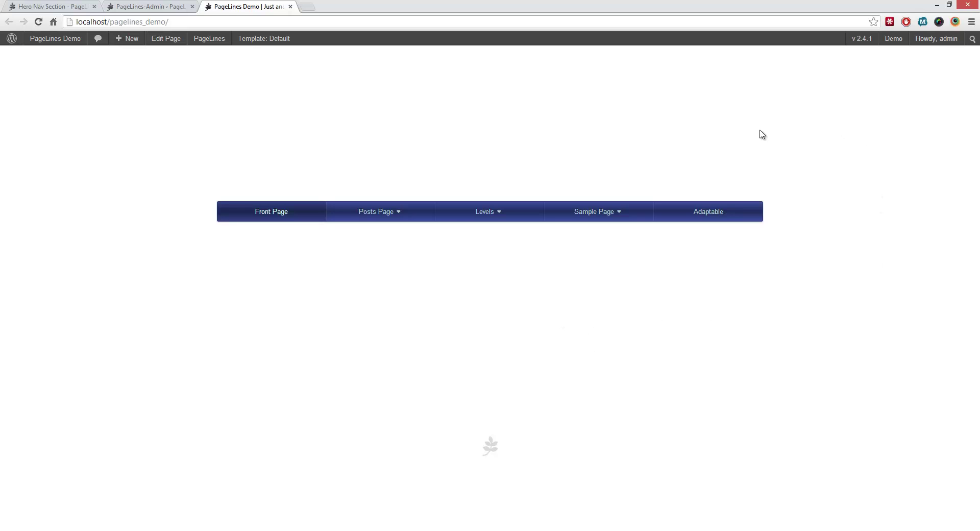
- Set Hero Nav's gradient to top contrast -10 and bottom contrast 8 in the site options and save
left_click(160, 8)
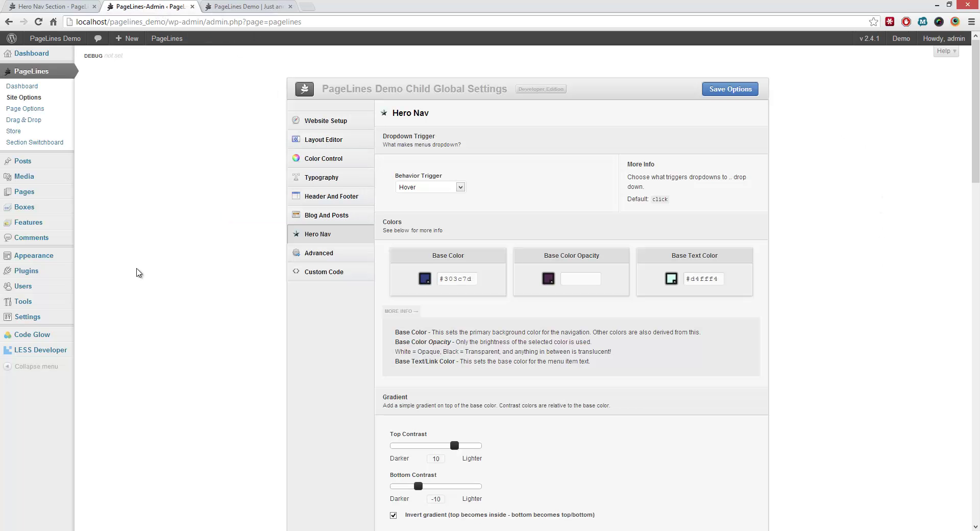
scroll(143, 275, "down", 3)
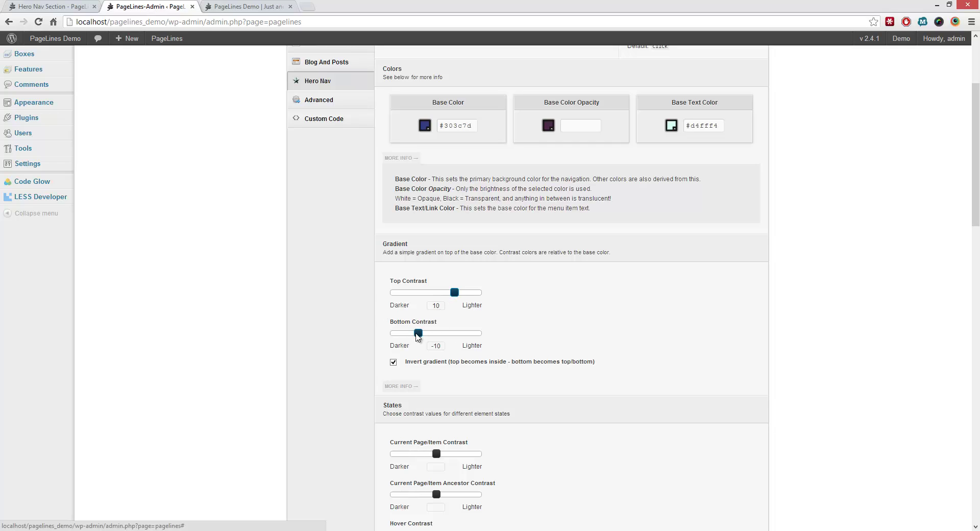
left_click_drag(425, 335, 454, 337)
left_click_drag(455, 293, 431, 295)
mouse_move(429, 294)
left_mouse_down()
mouse_move(386, 297)
mouse_move(416, 295)
left_mouse_up()
scroll(832, 312, "up", 2)
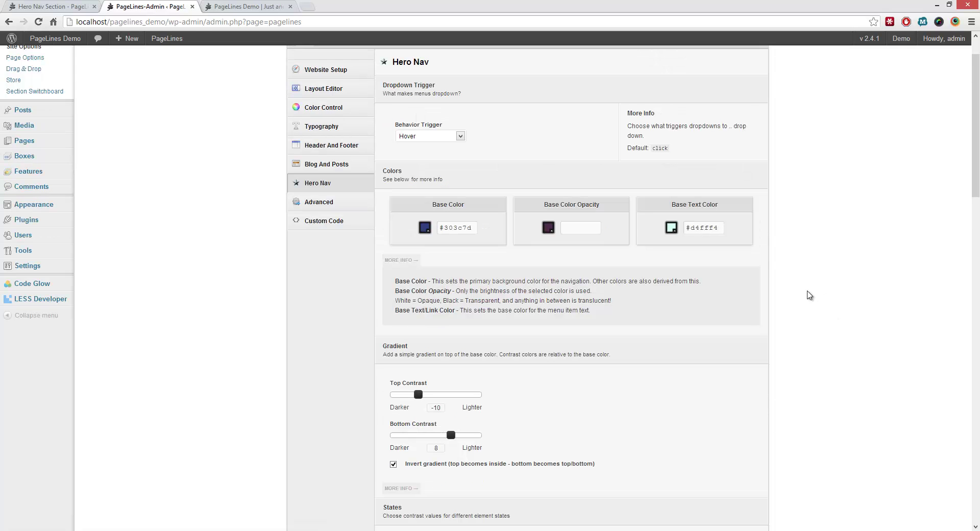
scroll(810, 292, "up", 2)
left_click(733, 94)
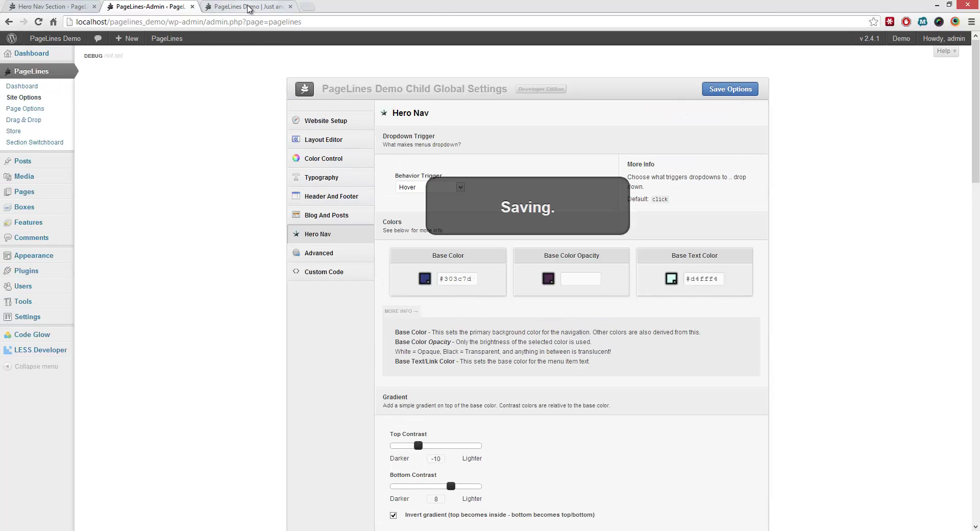
- Reload the demo site to check the swapped dark and light gradient contrasts on the navigation bar
left_click(249, 7)
left_click(153, 6)
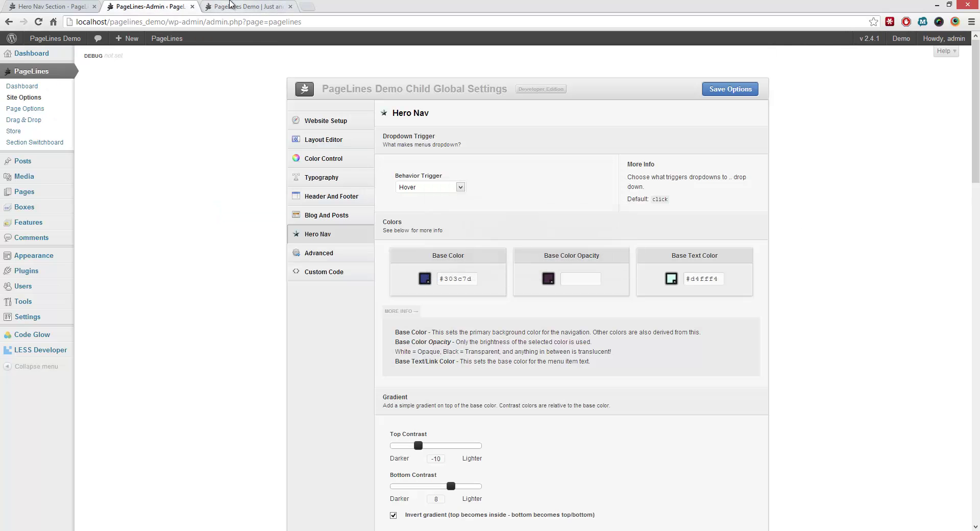
left_click(231, 6)
key("F5")
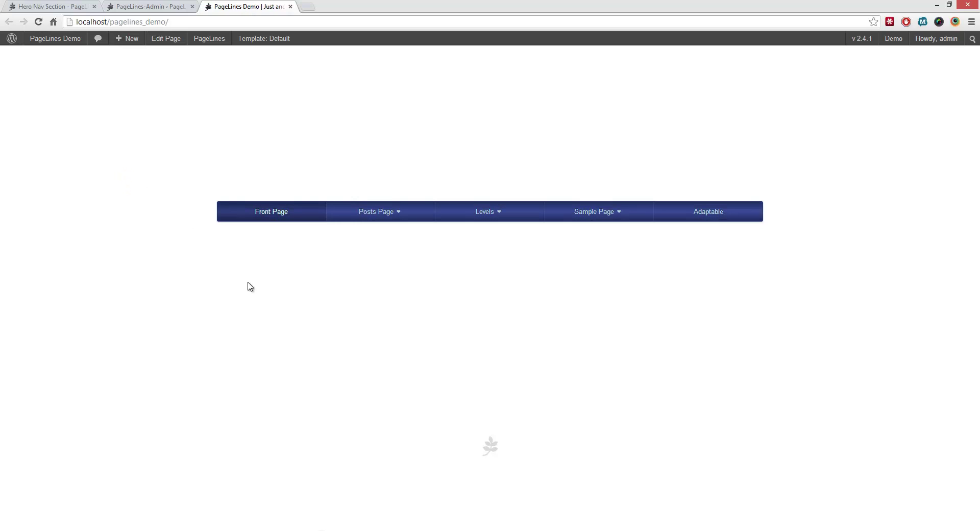
- Try Hero Nav gradient values of top contrast -4 and bottom contrast 11, comparing them with the demo site's navigation bar
left_click(148, 9)
scroll(223, 309, "down", 2)
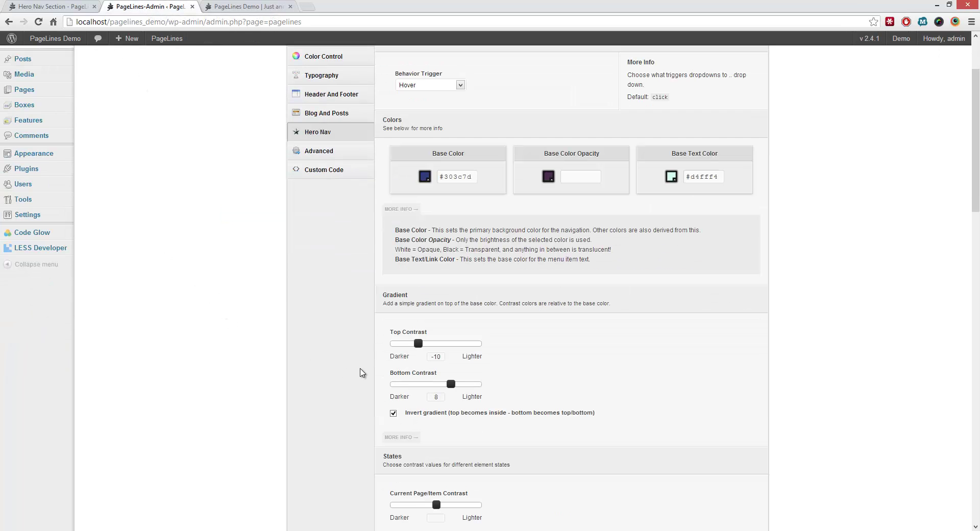
mouse_move(450, 386)
left_mouse_down()
mouse_move(432, 386)
mouse_move(454, 387)
left_mouse_up()
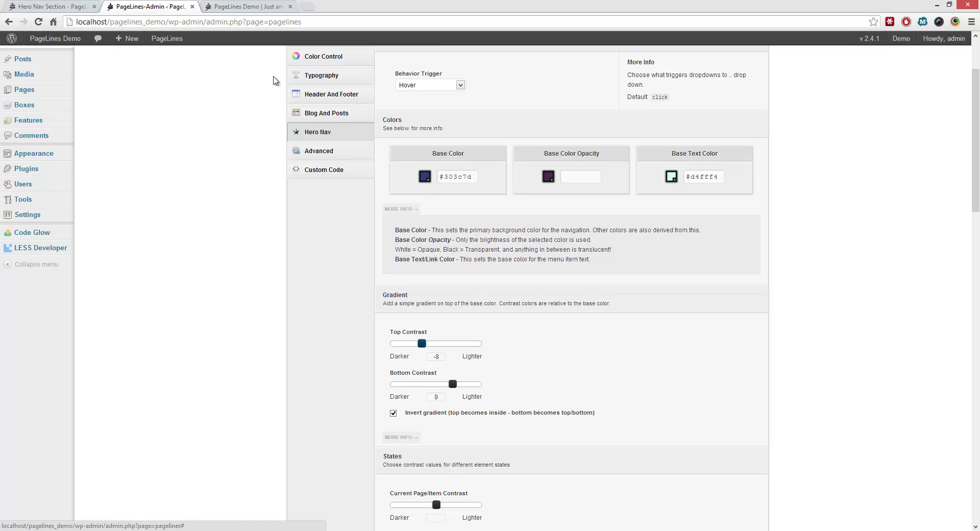
left_click(219, 6)
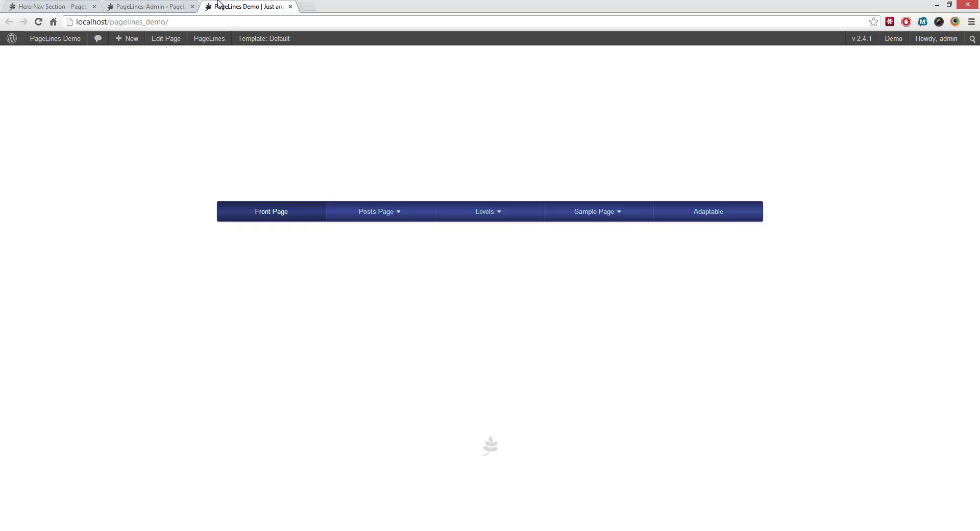
left_click(141, 8)
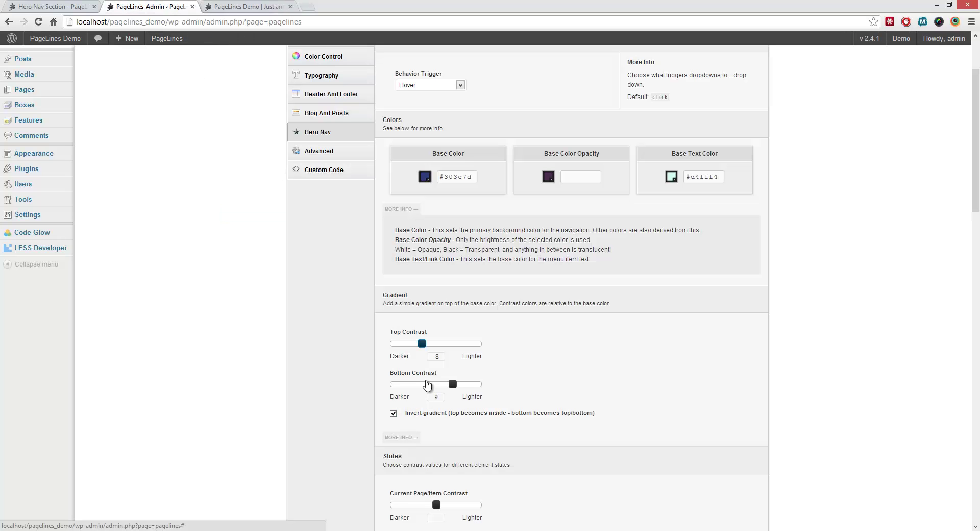
left_click(451, 384)
left_click(232, 5)
left_click(163, 6)
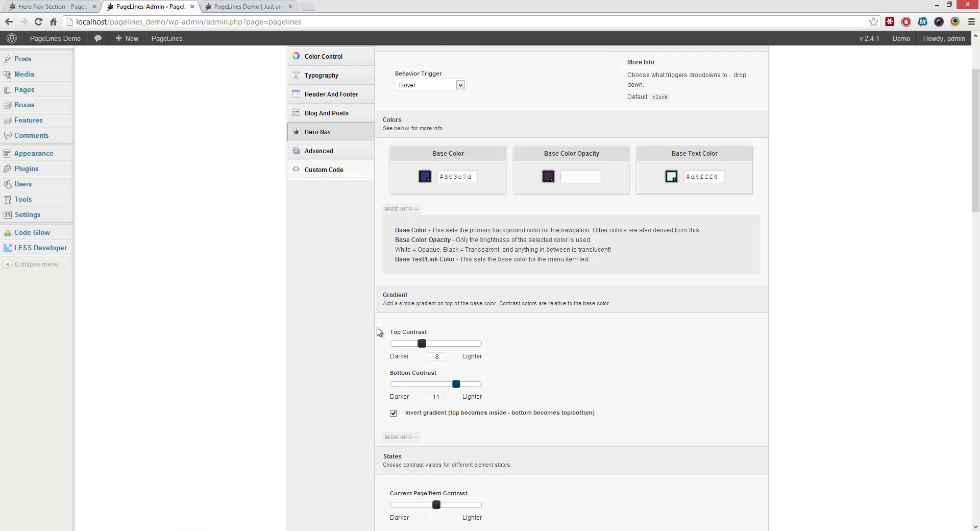
left_click_drag(422, 343, 426, 346)
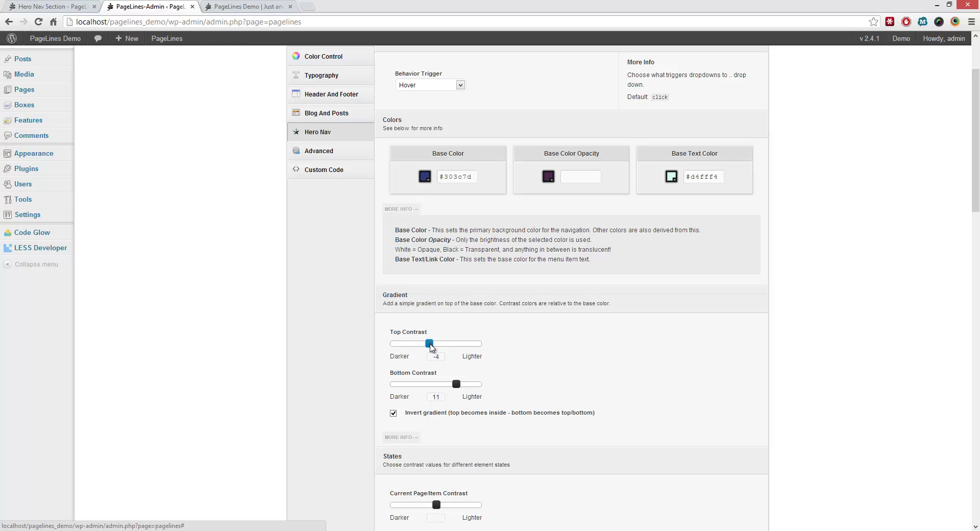
left_click(233, 7)
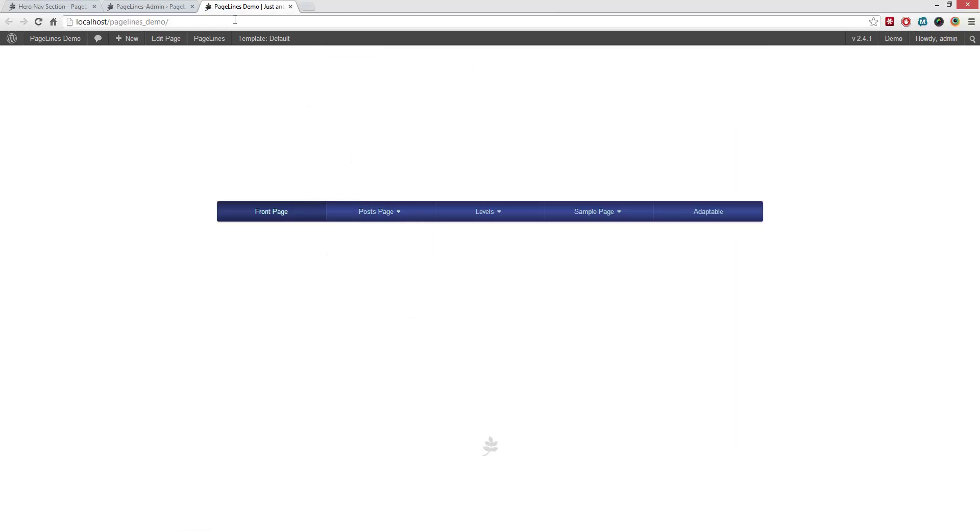
left_click(162, 7)
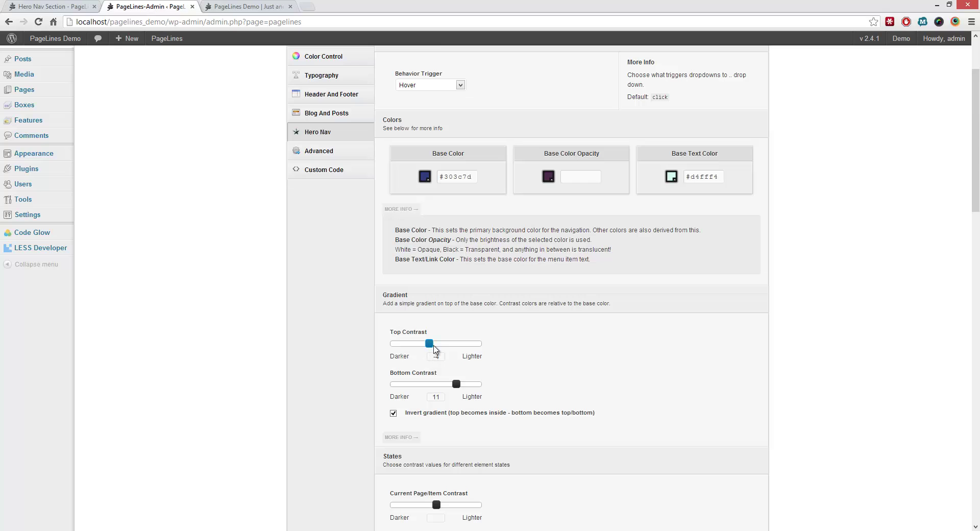
- Set Hero Nav's gradient to top contrast 0 and bottom contrast 10 and save the options
left_click_drag(430, 343, 437, 344)
left_click(456, 385)
scroll(897, 247, "up", 2)
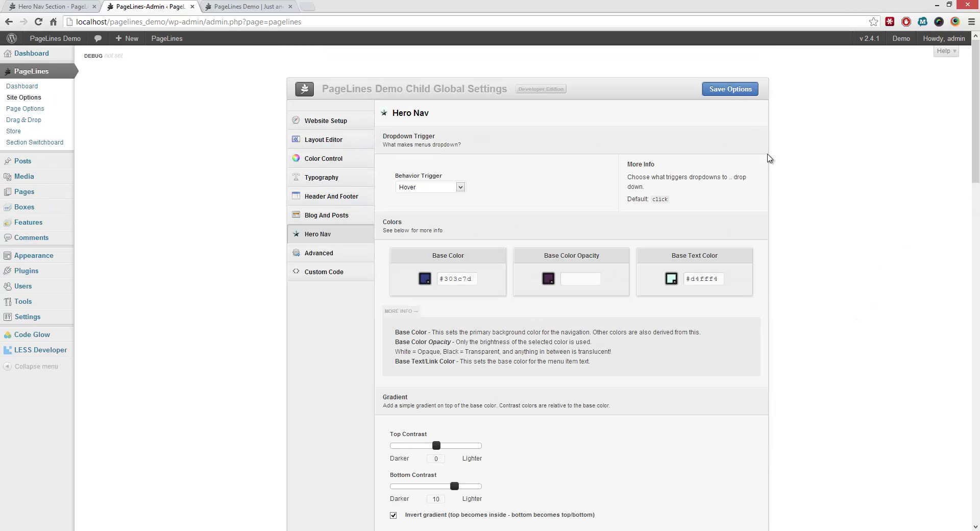
left_click(729, 89)
- Reload the demo site and examine the softer gradient on the navigation bar
left_click(252, 7)
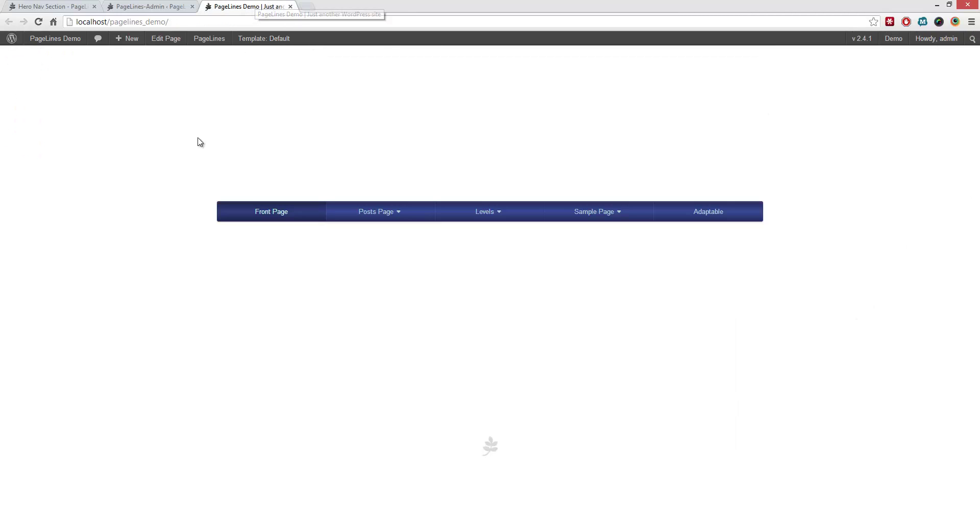
key("F5")
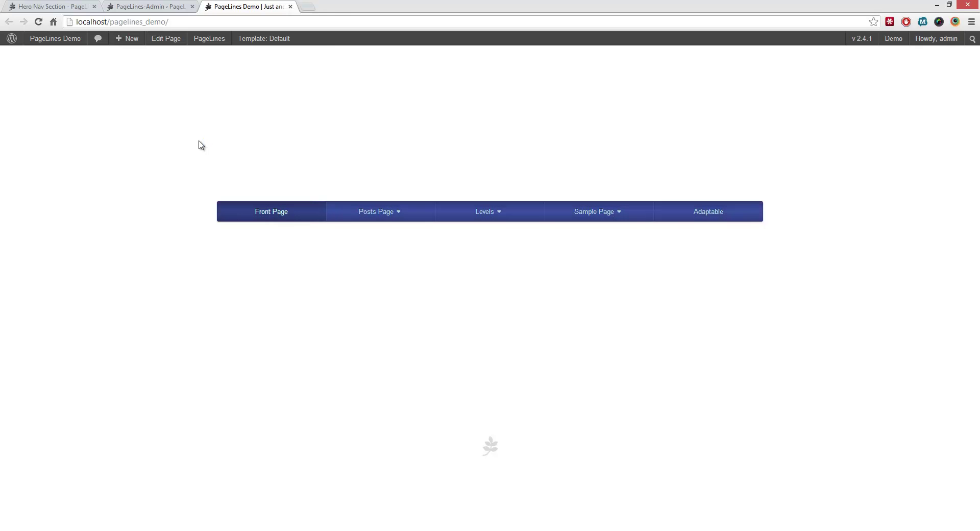
mouse_move(376, 214)
- Show the additional information for Hero Nav's Gradient options in the site options
left_click(155, 6)
scroll(250, 293, "down", 2)
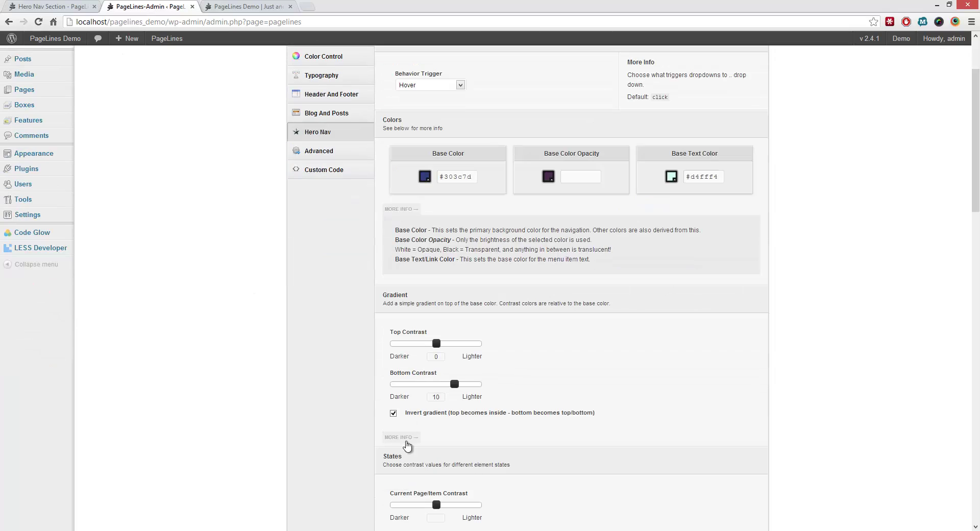
left_click(401, 437)
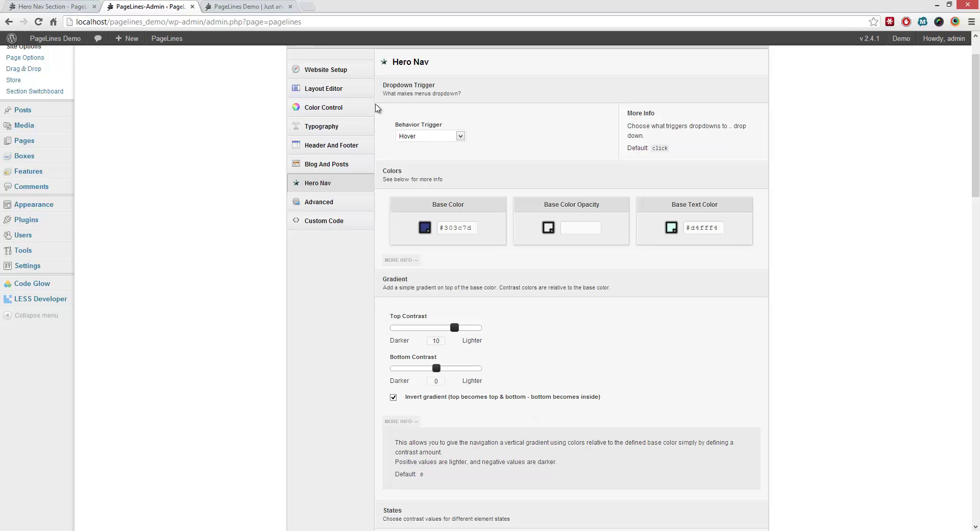
- Compare the inverted gradient's top and bottom contrast settings with the navigation bar on the demo site
left_click(237, 7)
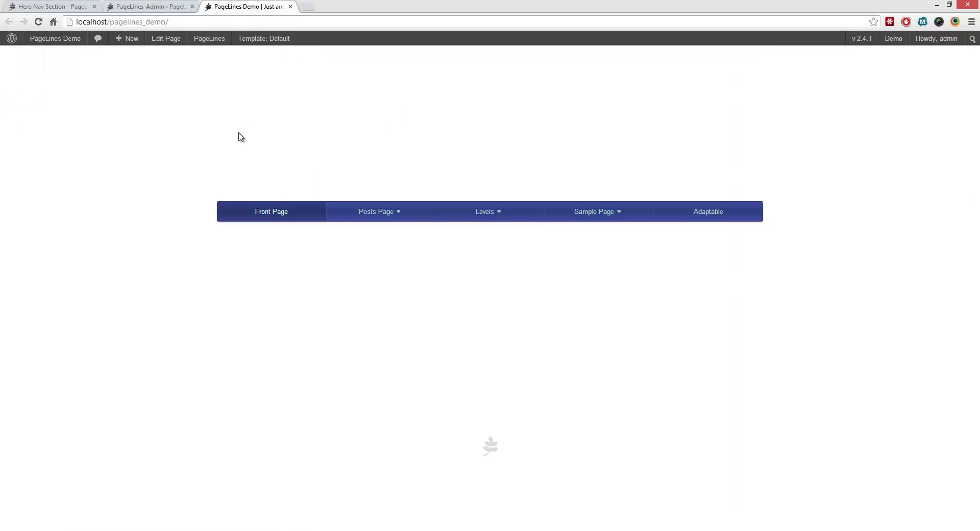
left_click(152, 7)
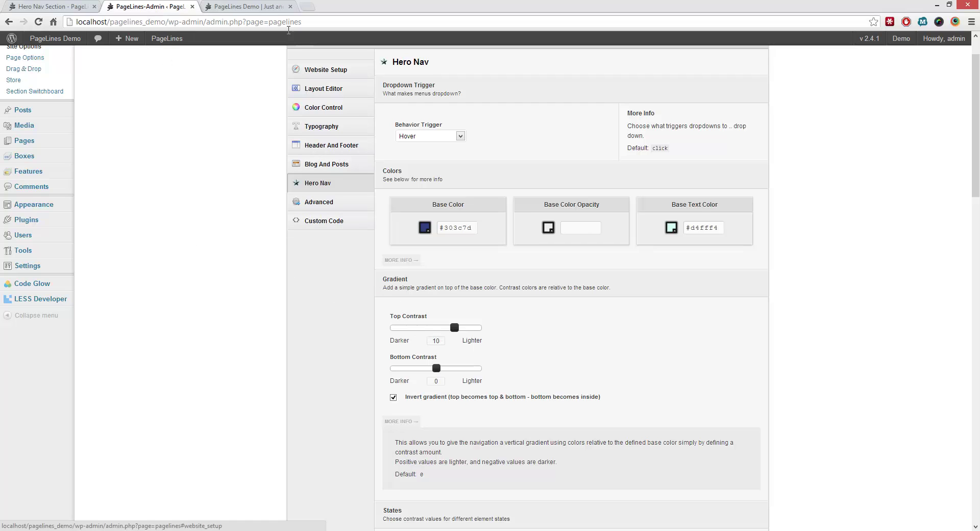
left_click(255, 7)
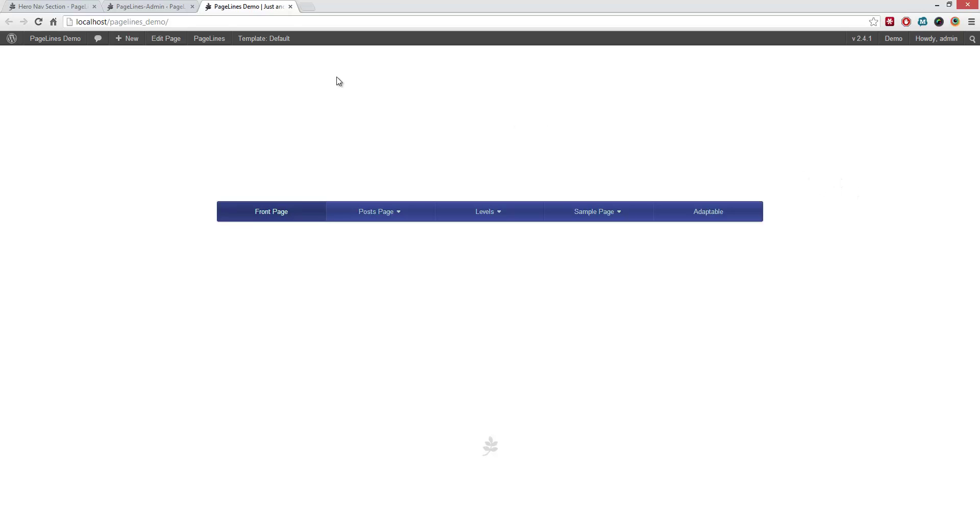
left_click(169, 5)
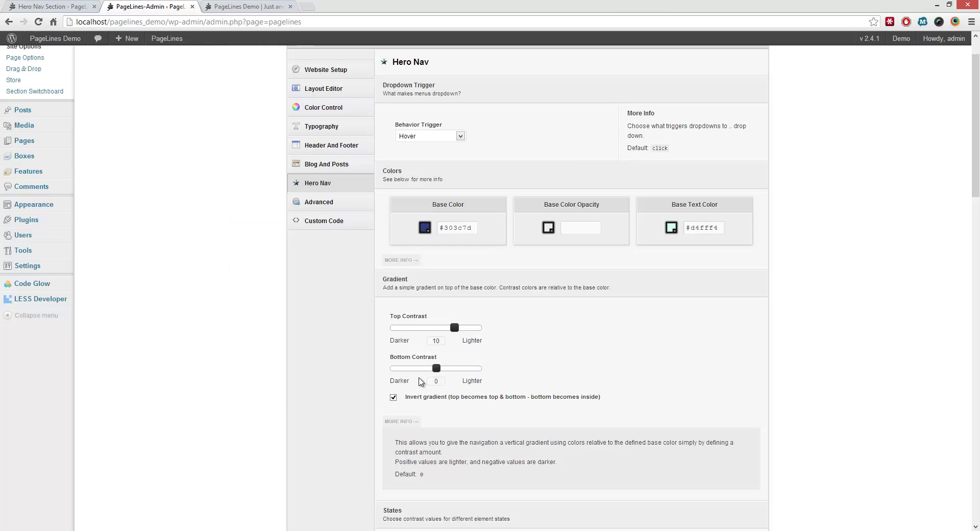
- Set Hero Nav's bottom gradient contrast to 25 in the site options and save
left_click_drag(438, 371, 493, 371)
scroll(851, 322, "up", 1)
left_click(743, 95)
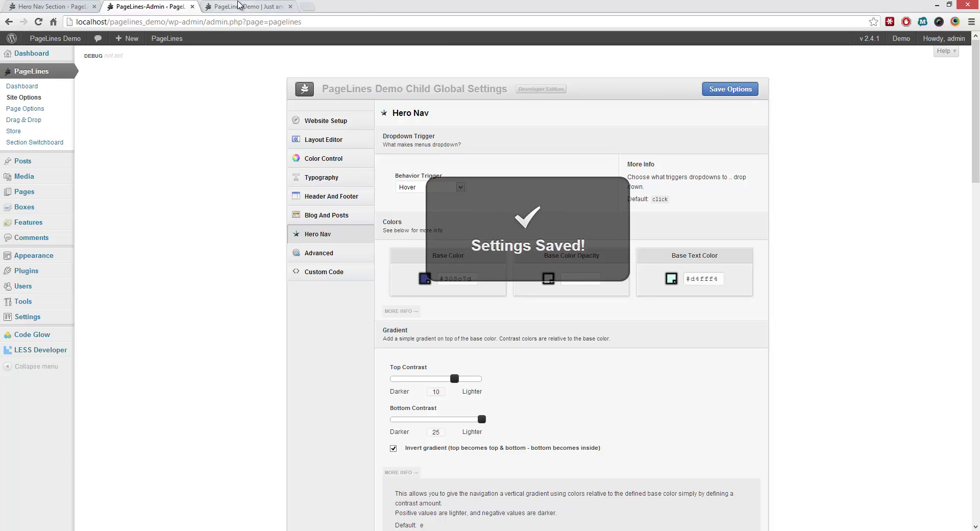
- Reload the demo site and examine the gradient on the navigation bar and the colors of its Levels dropdown
left_click(237, 6)
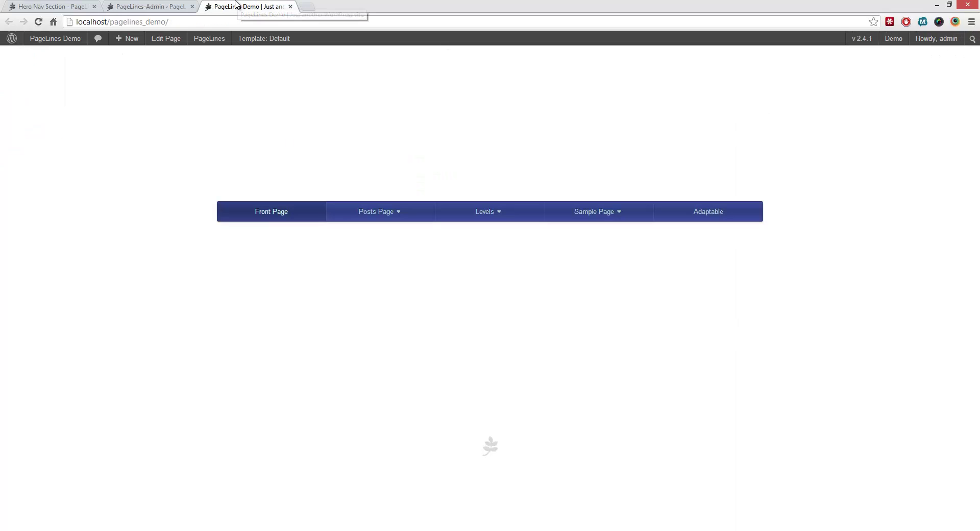
left_click(39, 21)
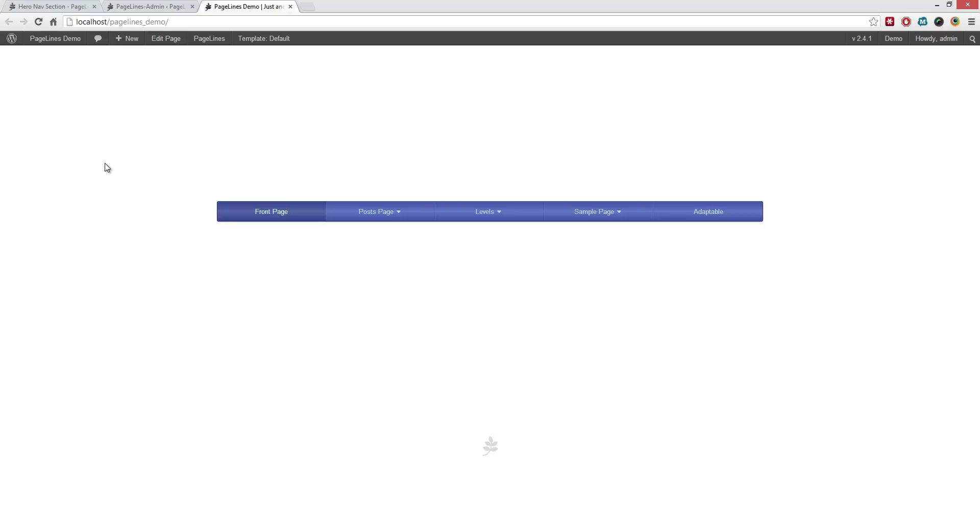
mouse_move(474, 218)
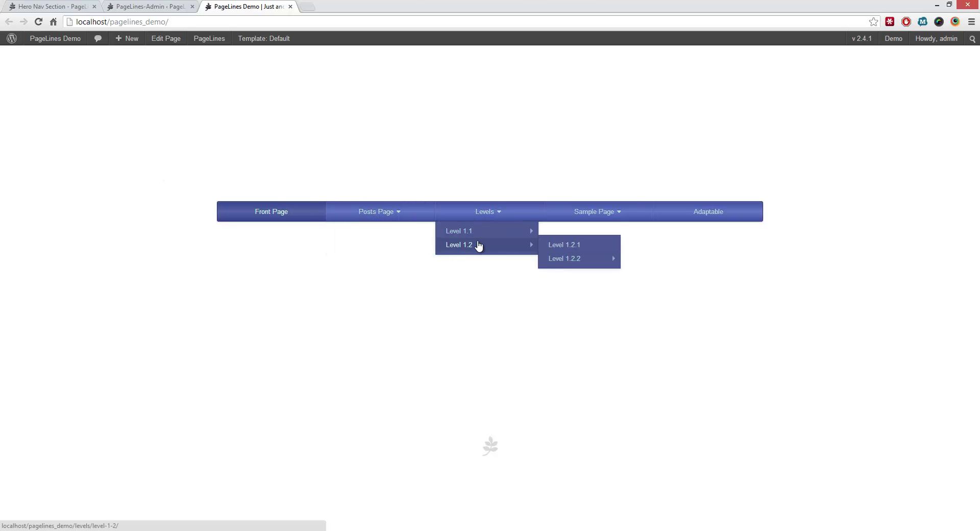
- Set the Hero Nav gradient's top contrast to 0 and bottom contrast to 15 in the site options
mouse_move(484, 236)
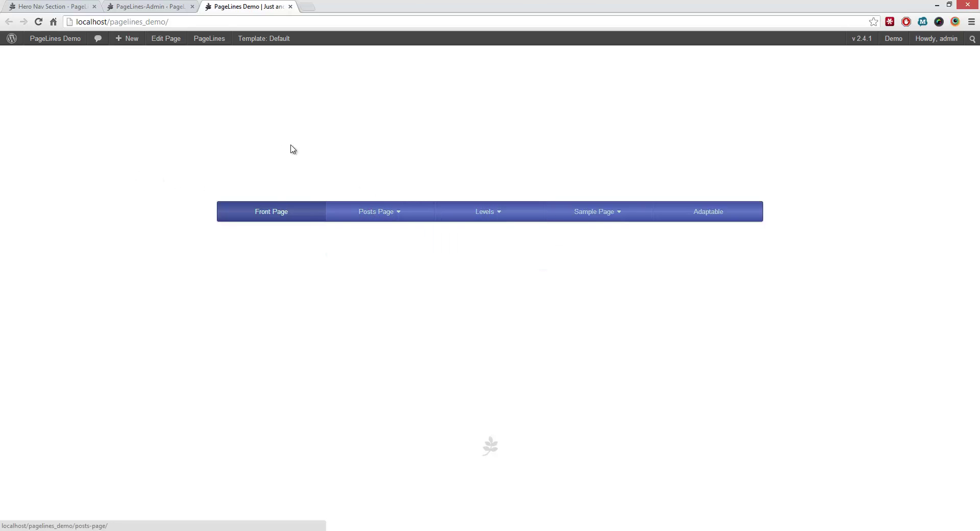
left_click(158, 6)
scroll(280, 217, "down", 2)
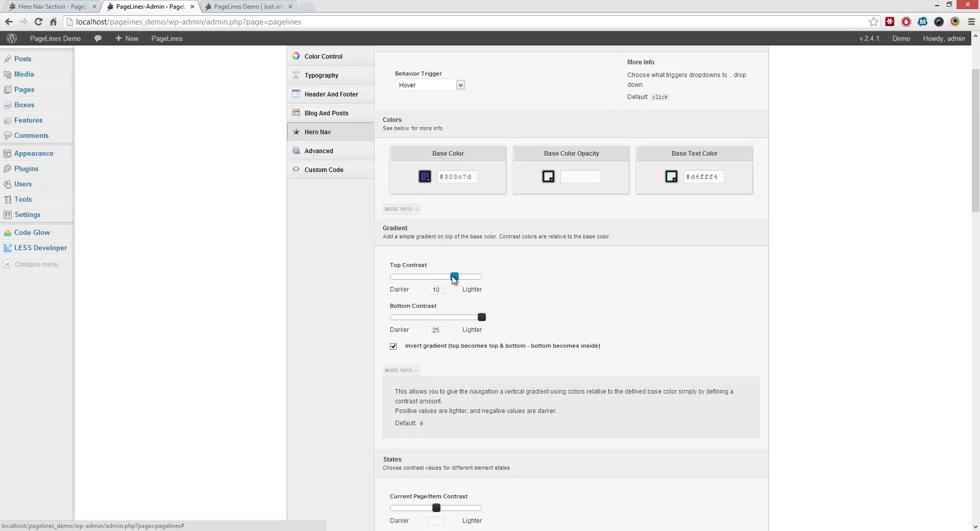
left_click_drag(452, 278, 436, 277)
left_click_drag(482, 317, 467, 318)
- Compare Hero Nav's gradient and States options with the navigation bar and Levels dropdown on the demo site
left_click(245, 6)
mouse_move(388, 212)
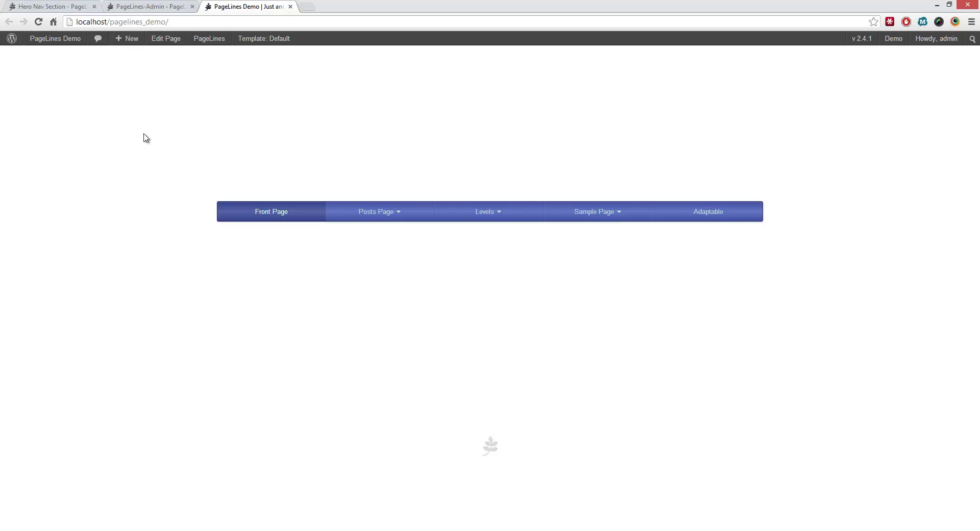
left_click(123, 5)
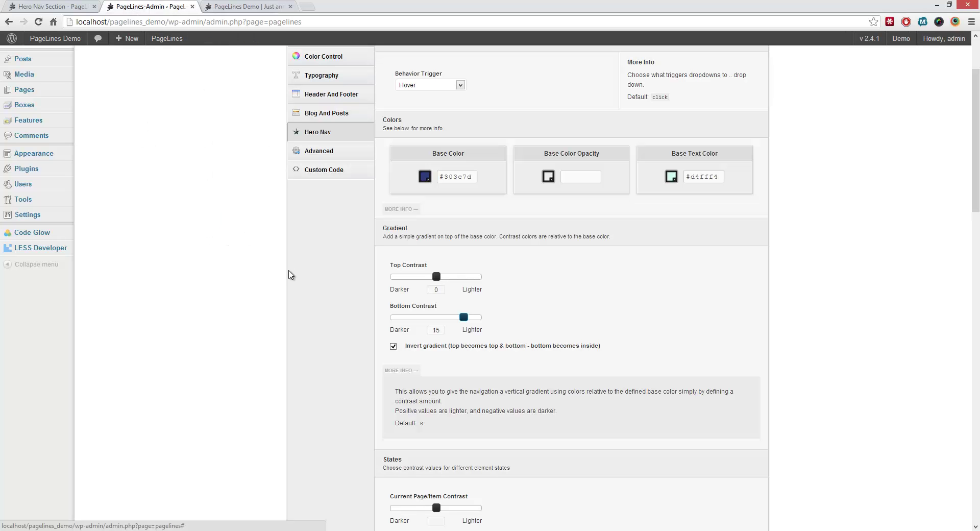
scroll(291, 241, "down", 4)
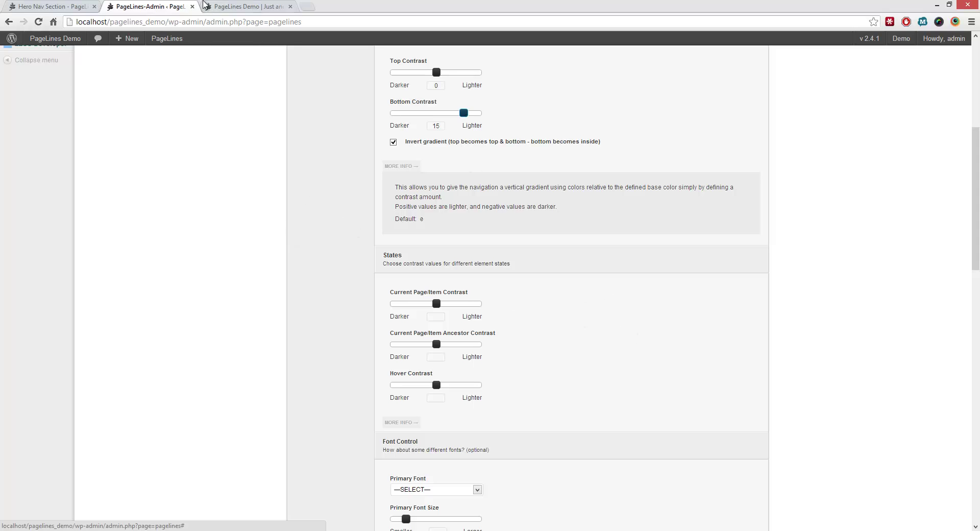
left_click(210, 6)
mouse_move(495, 219)
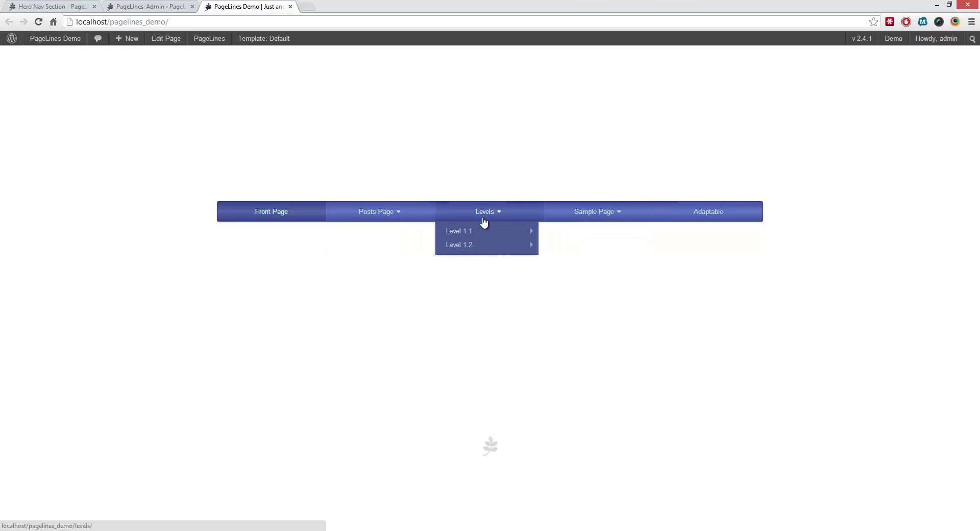
mouse_move(473, 246)
- Open the Good Posts category from the demo site's Posts Page dropdown and examine the shading of its parent item
mouse_move(399, 219)
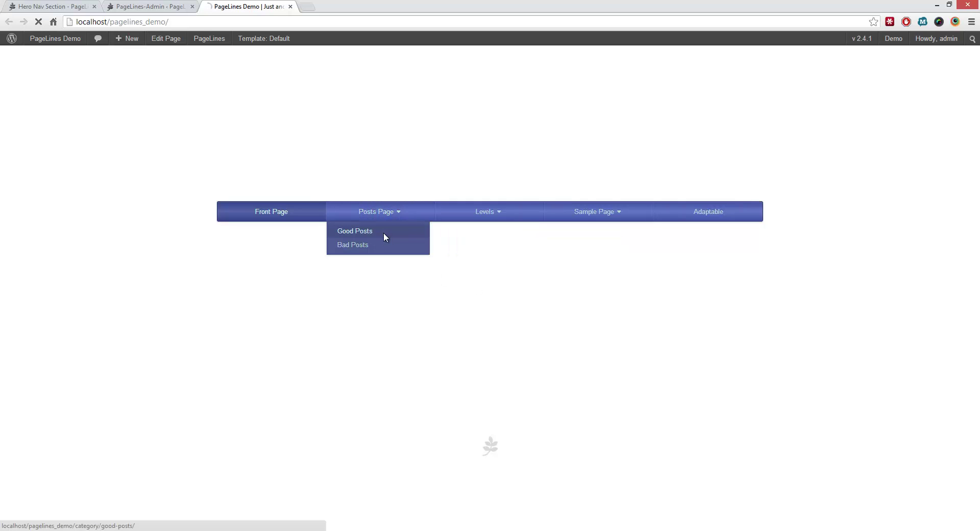
left_click(383, 232)
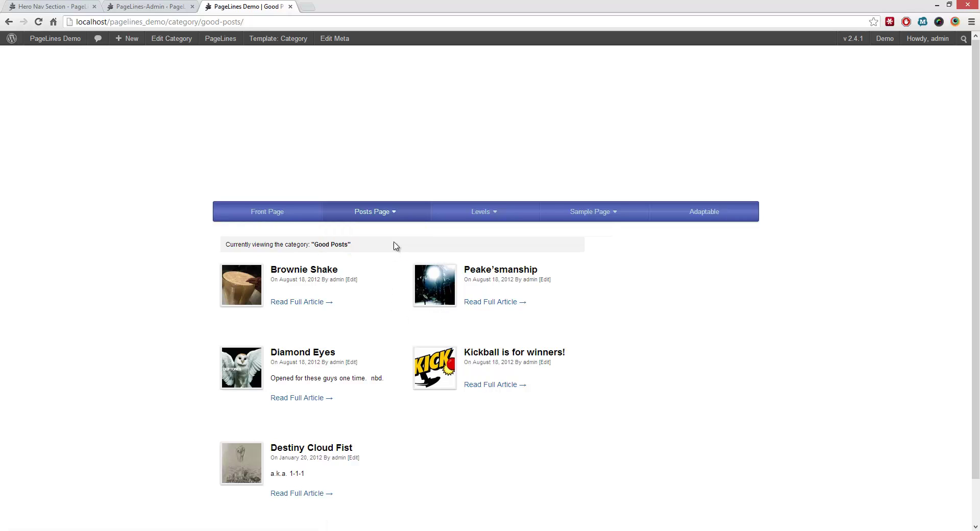
mouse_move(416, 218)
- Show the additional information for Hero Nav's States options and compare them with the demo site's navigation bar
left_click(130, 6)
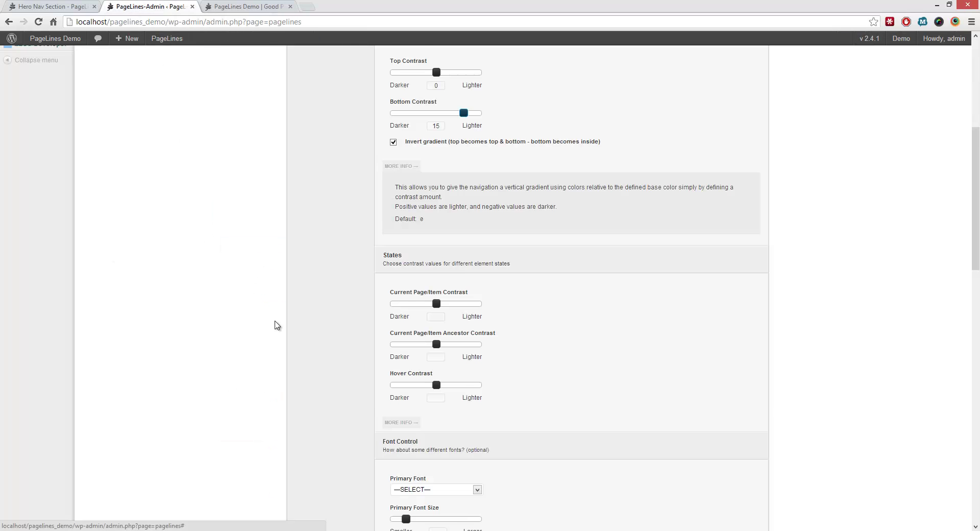
scroll(275, 324, "down", 1)
left_click(402, 373)
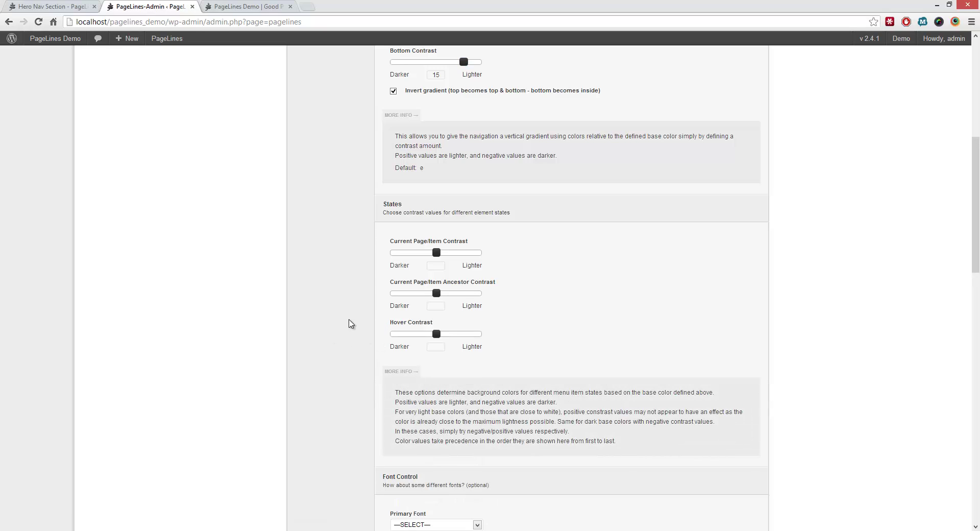
left_click(232, 7)
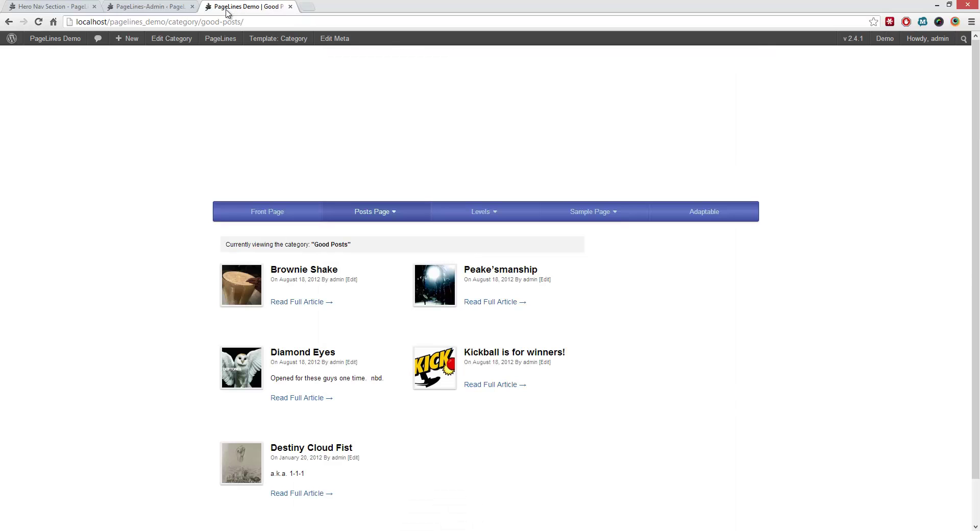
left_click(157, 7)
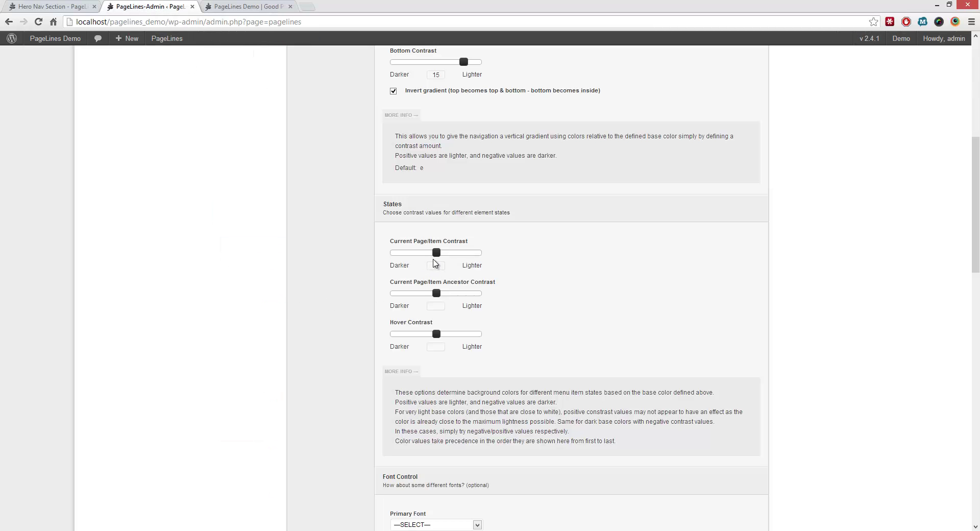
- Set Hero Nav's Current Page/Item Ancestor Contrast to 15 and save the site options
left_click(436, 294)
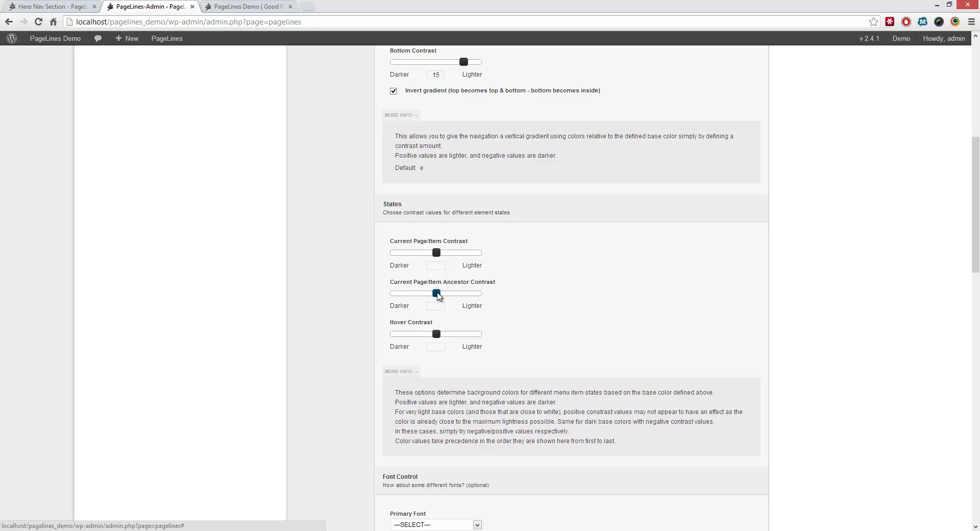
left_click_drag(438, 296, 445, 299)
left_click_drag(453, 300, 451, 300)
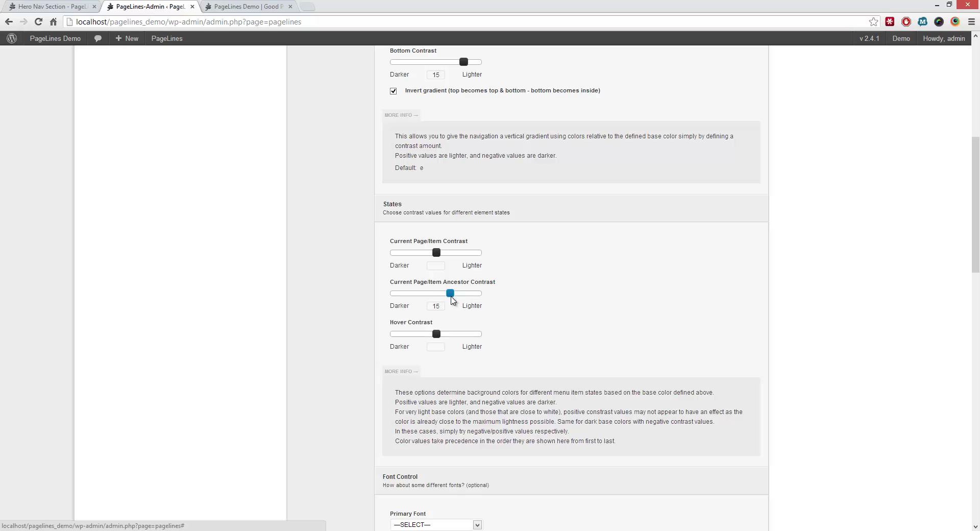
left_click(801, 300)
scroll(801, 300, "up", 1)
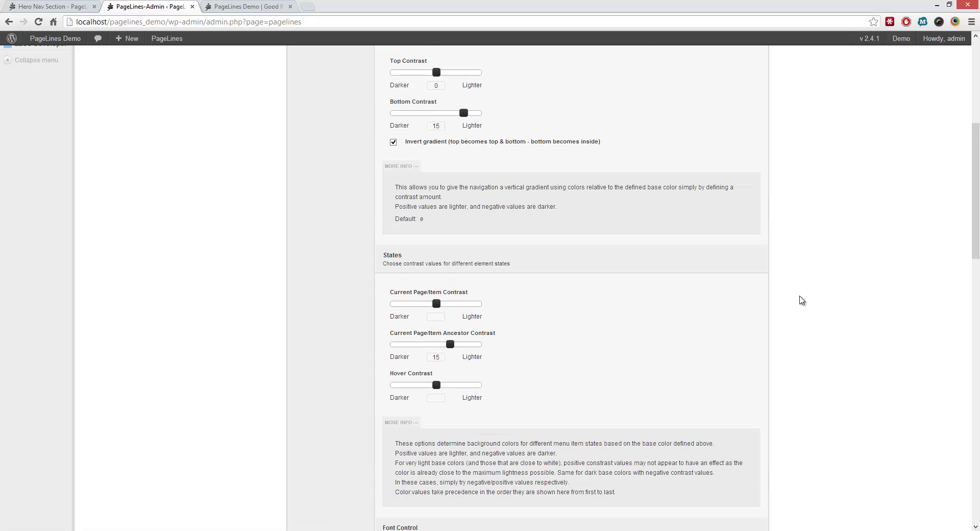
scroll(802, 300, "up", 10)
left_click(730, 91)
- Reload the Good Posts page on the demo site and examine the contrast of the Posts Page ancestor item
left_click(246, 6)
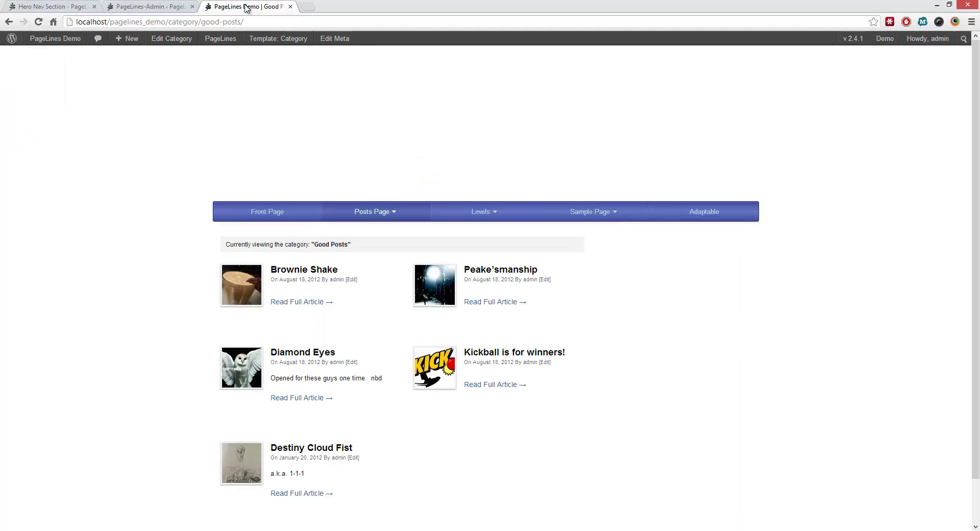
key("F5")
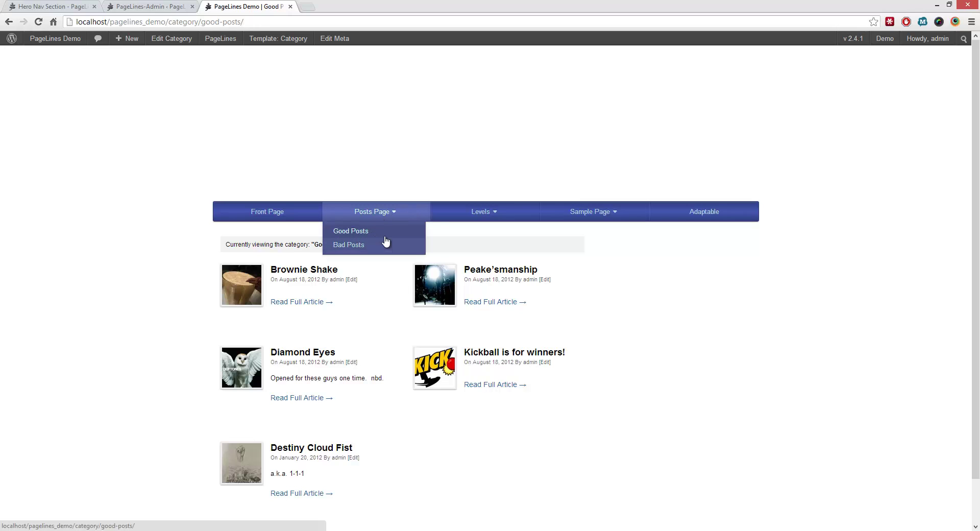
mouse_move(468, 235)
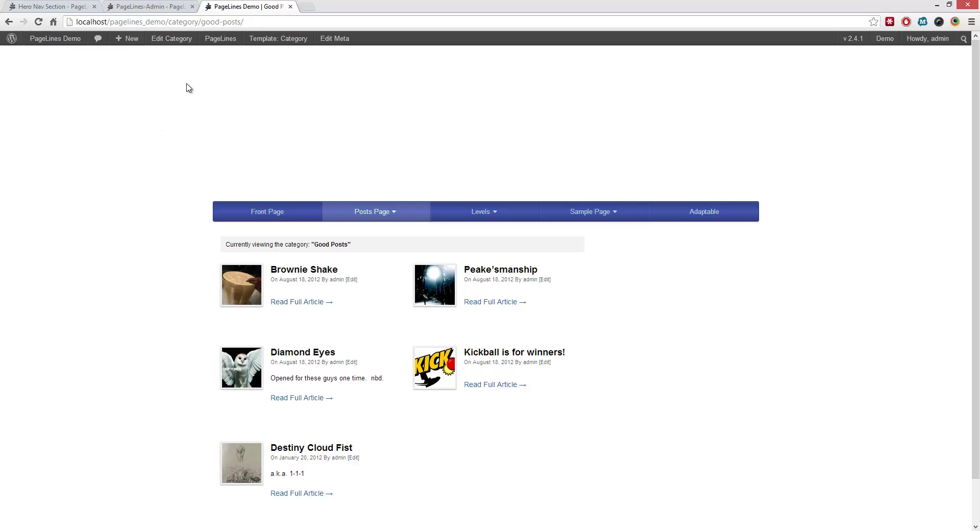
- Set Hero Nav's Primary Font to Droid Sans in the site options' Font Control section
left_click(145, 7)
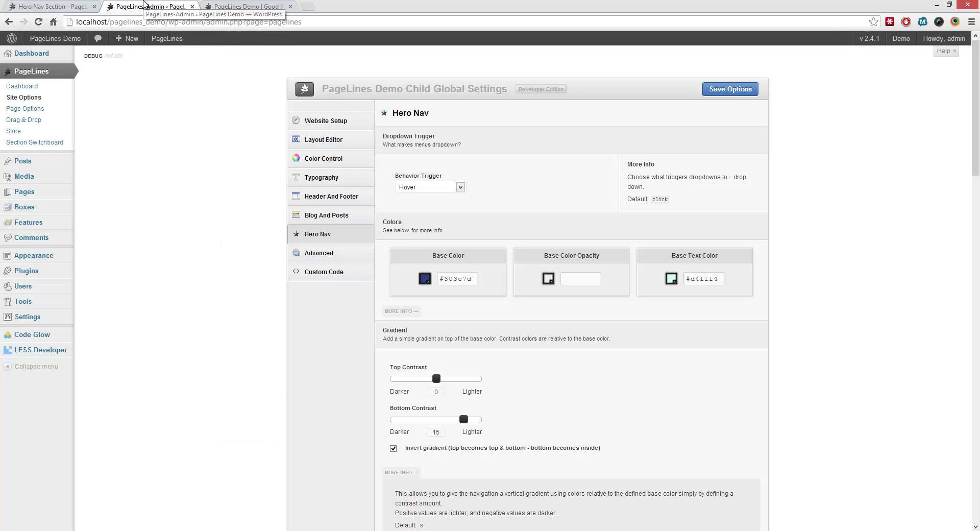
scroll(182, 161, "down", 7)
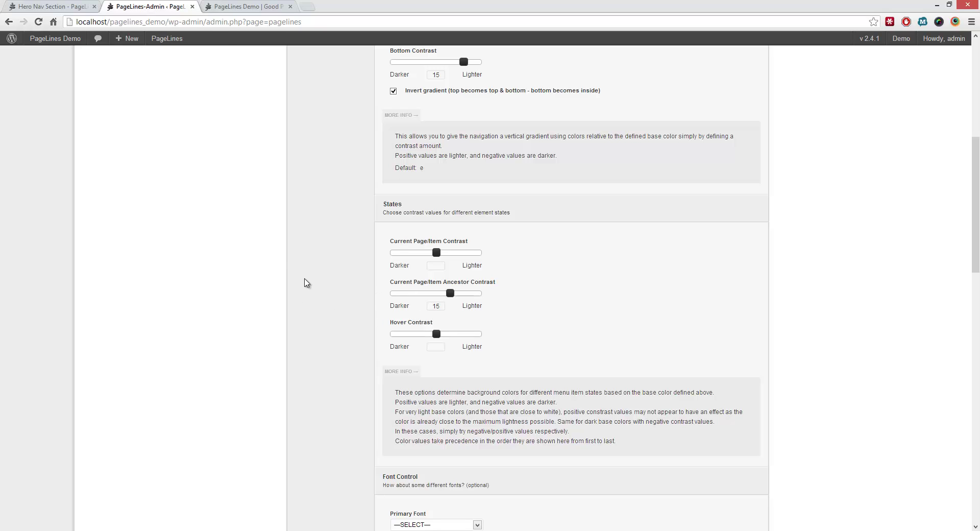
scroll(289, 222, "down", 2)
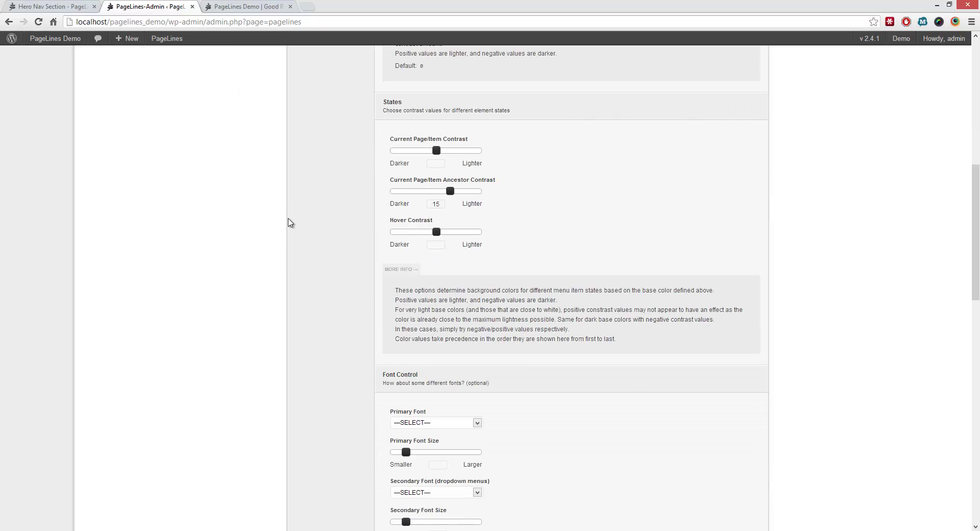
scroll(289, 223, "down", 2)
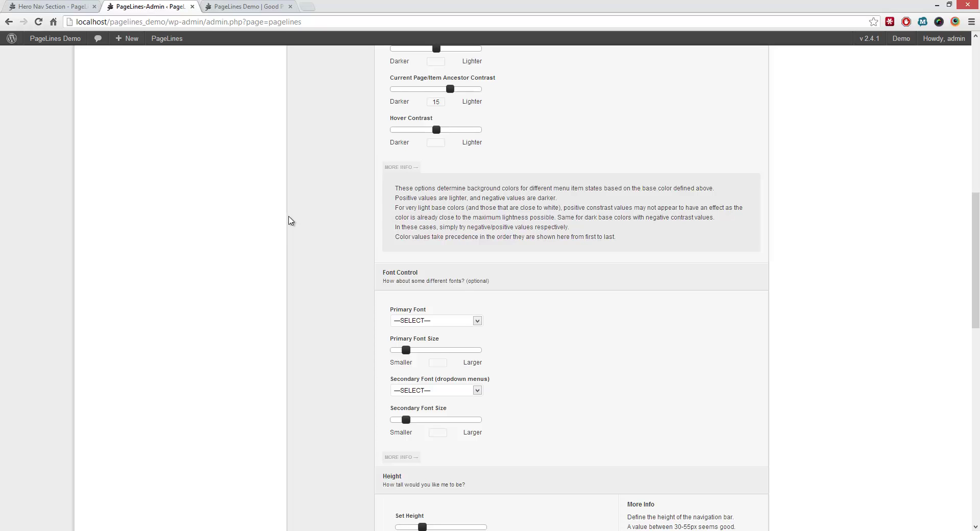
scroll(289, 220, "down", 2)
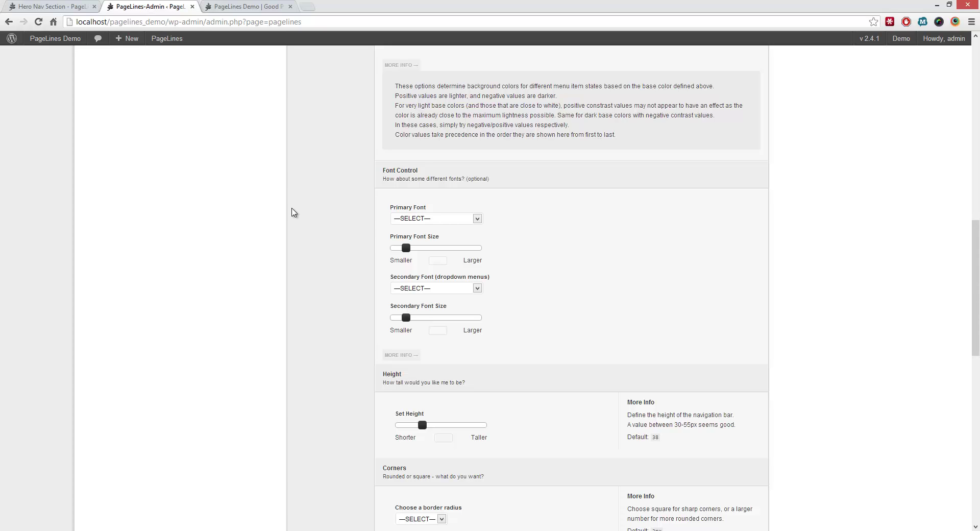
left_click(464, 218)
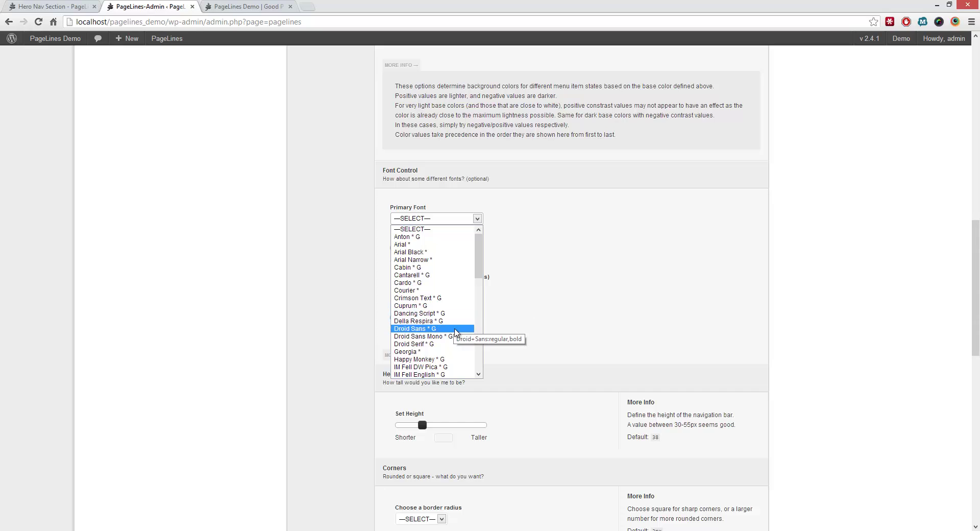
left_click(456, 329)
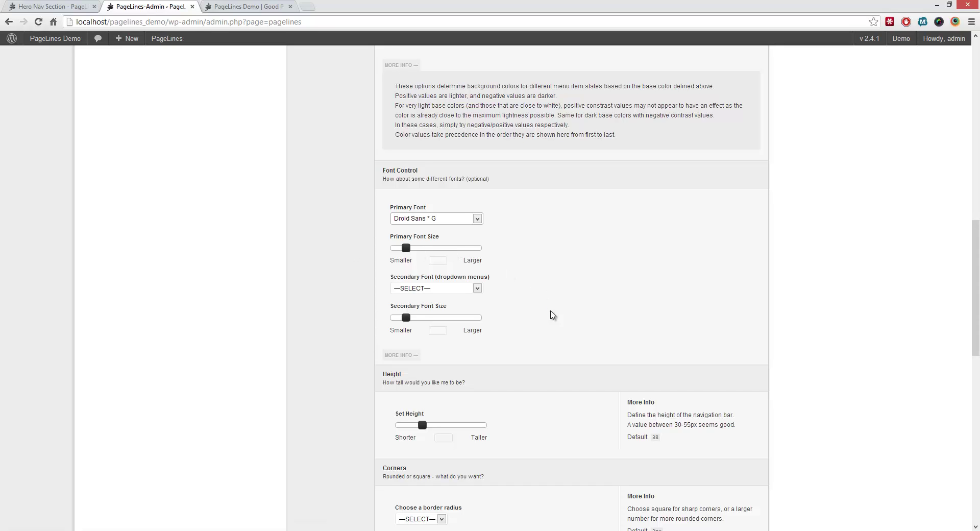
- Show the additional information for Font Control and set the Secondary Font for dropdown menus to Courier
left_click(406, 355)
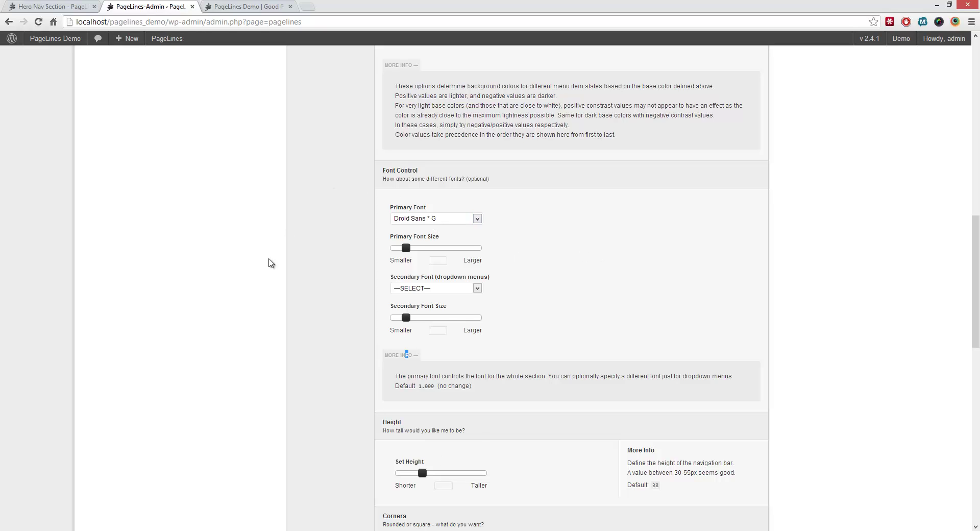
left_click(477, 288)
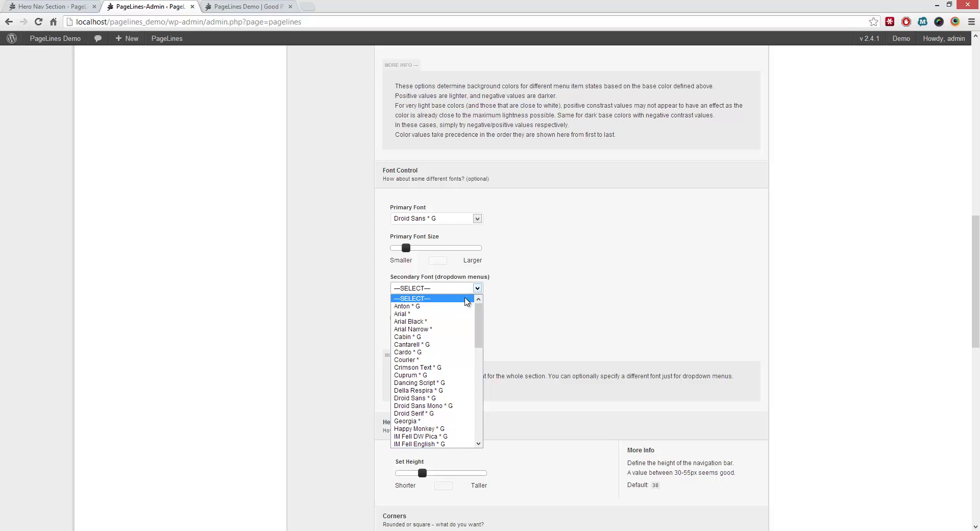
left_click(445, 361)
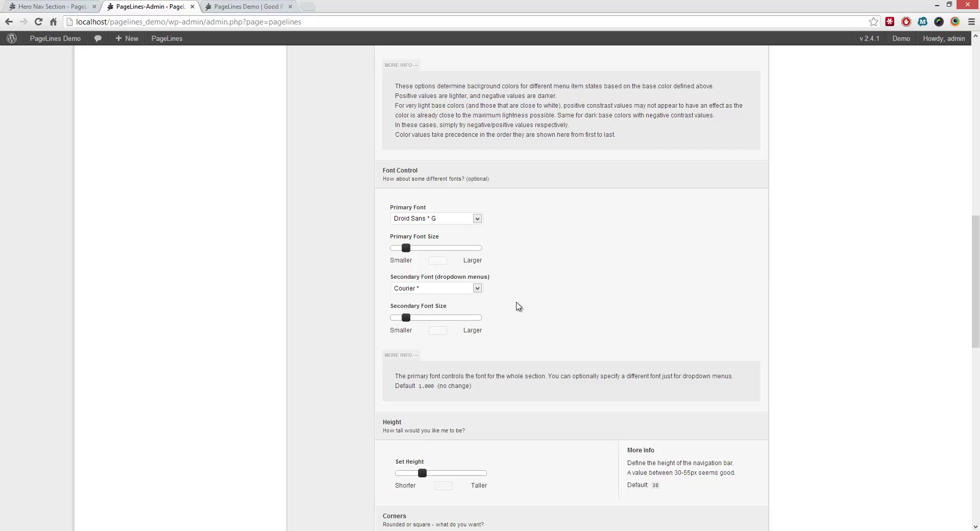
- Browse the fonts available for the Secondary Font and keep Courier selected
left_click(473, 290)
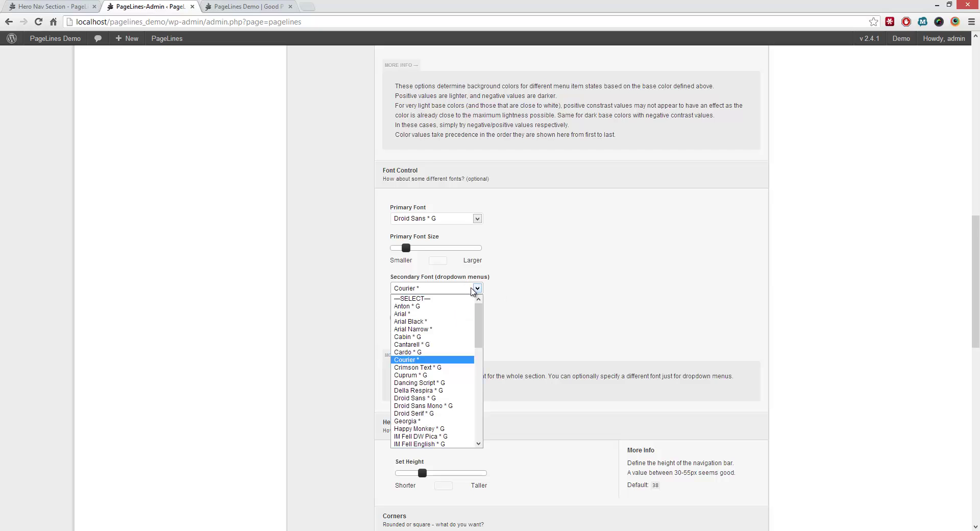
scroll(473, 290, "down", 1)
left_click(477, 238)
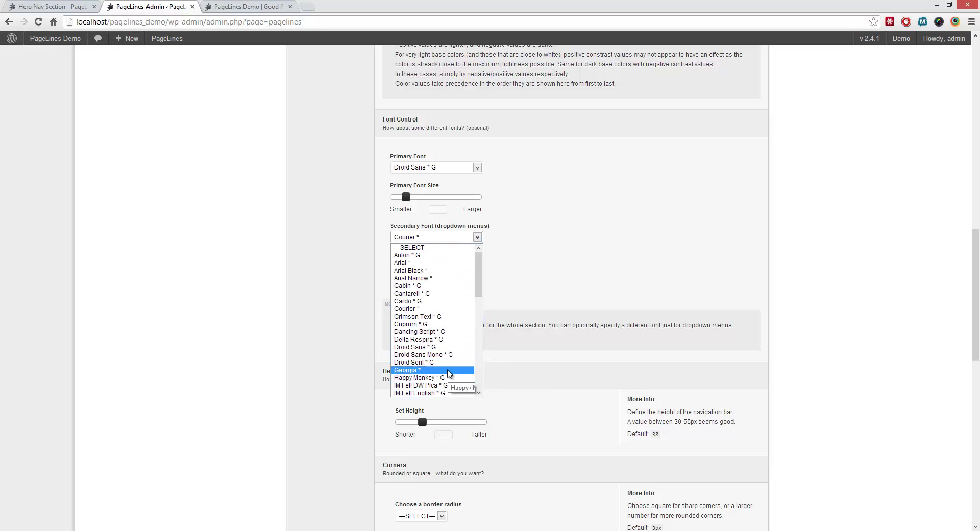
scroll(450, 373, "down", 1)
scroll(449, 374, "down", 1)
scroll(447, 373, "down", 5)
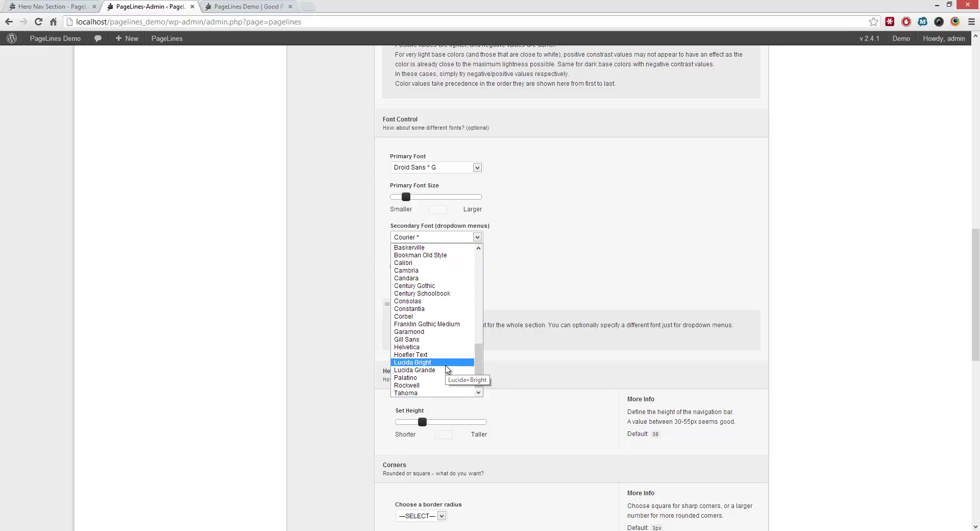
scroll(448, 368, "up", 6)
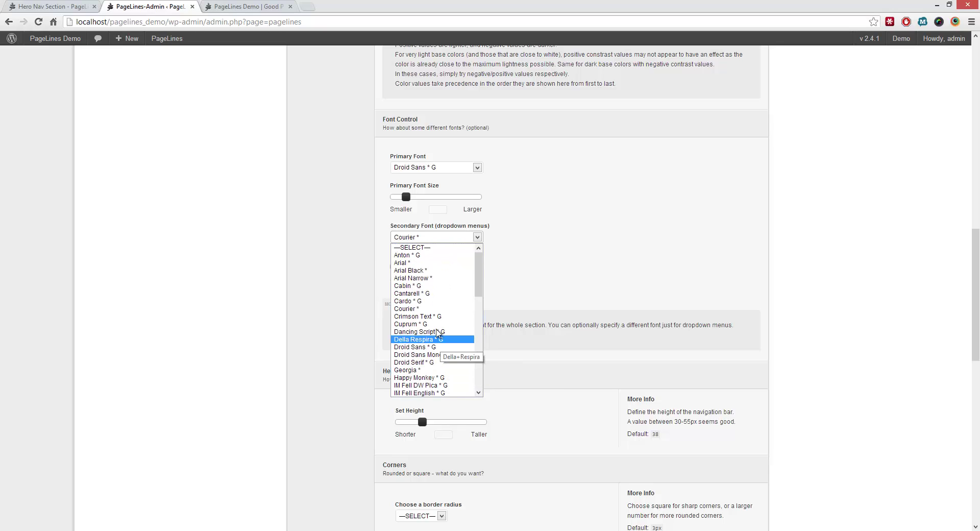
left_click(433, 308)
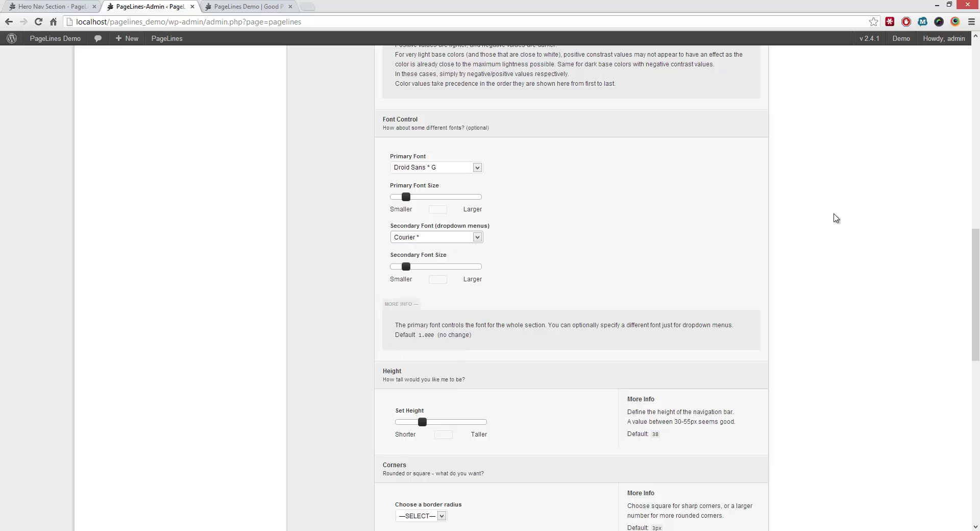
scroll(866, 260, "up", 1)
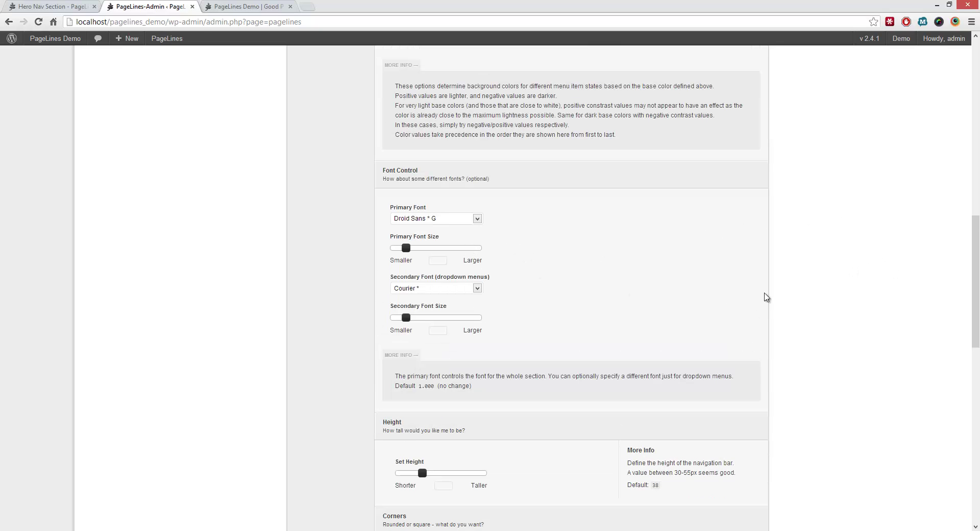
scroll(762, 299, "up", 7)
scroll(774, 286, "down", 17)
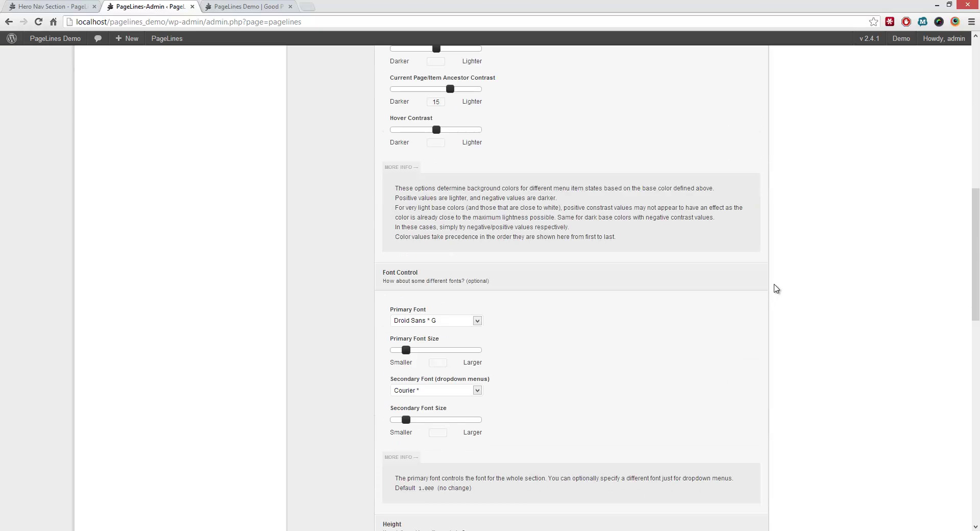
- Save the font options and check the menu and dropdown fonts on the reloaded Good Posts page, including the Levels submenu
left_click(730, 431)
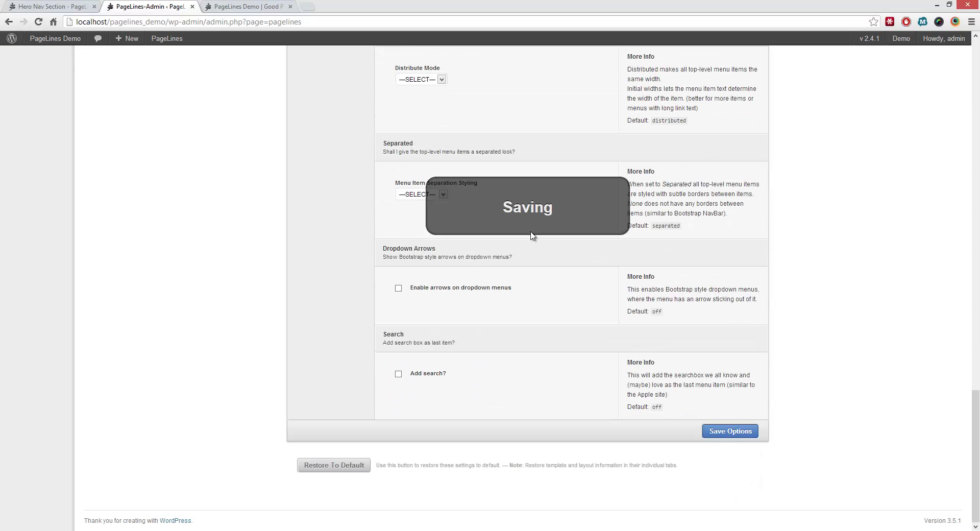
left_click(244, 6)
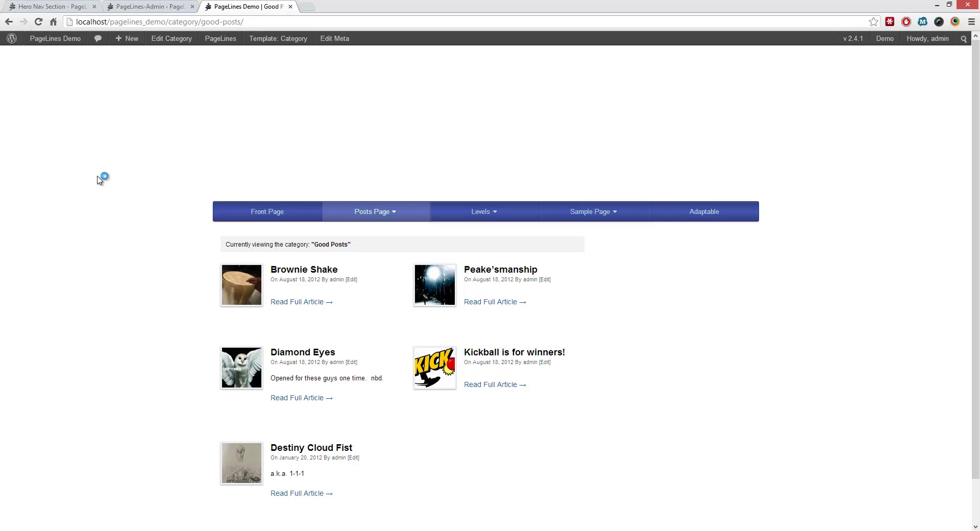
key("F5")
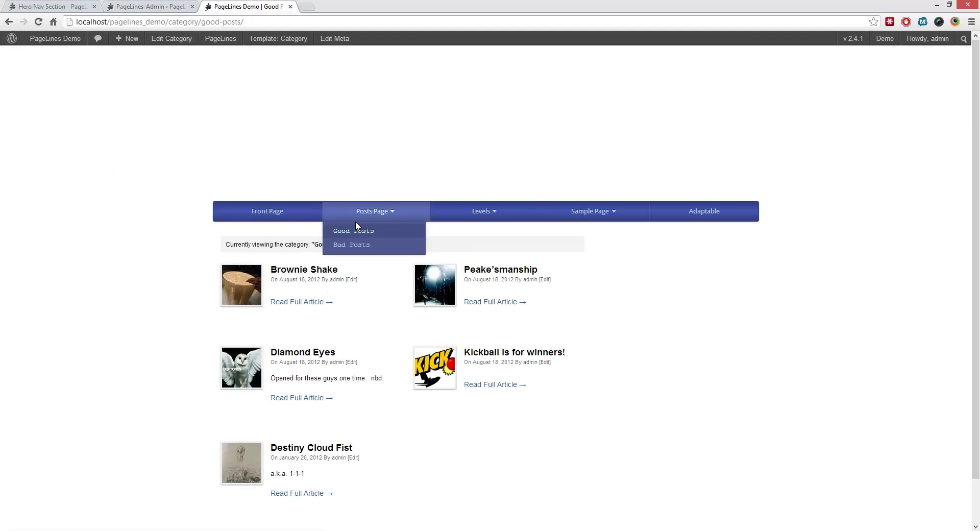
mouse_move(510, 217)
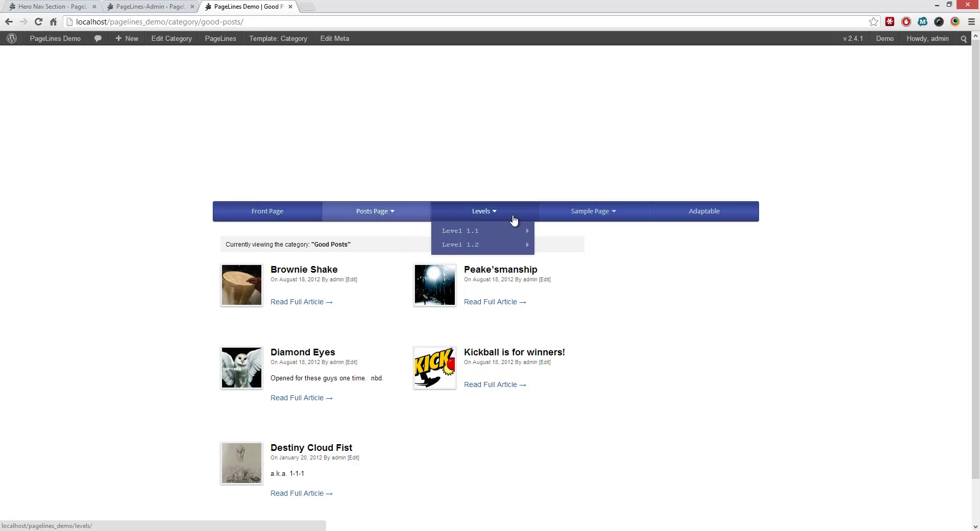
mouse_move(473, 237)
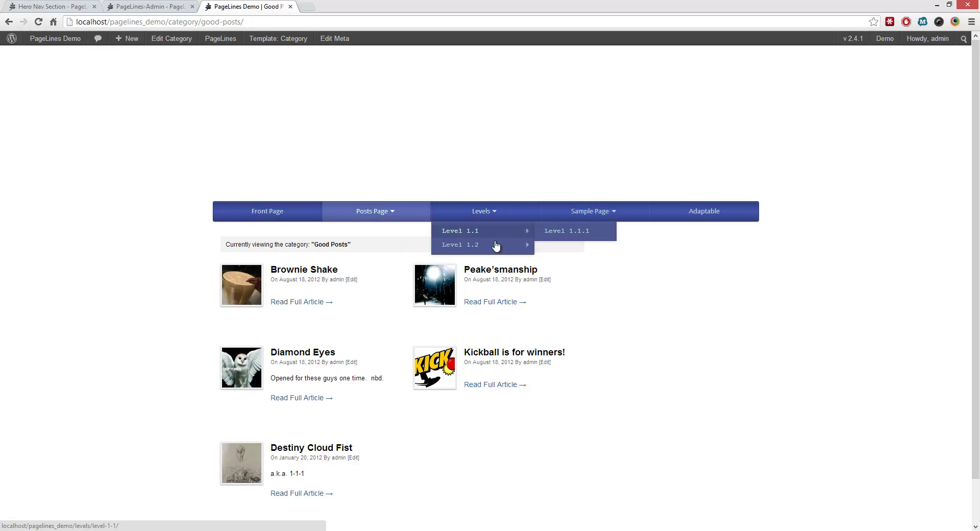
- Set Hero Nav's Primary Font Size to 1.500 in the site options' Font Control section
left_click(150, 6)
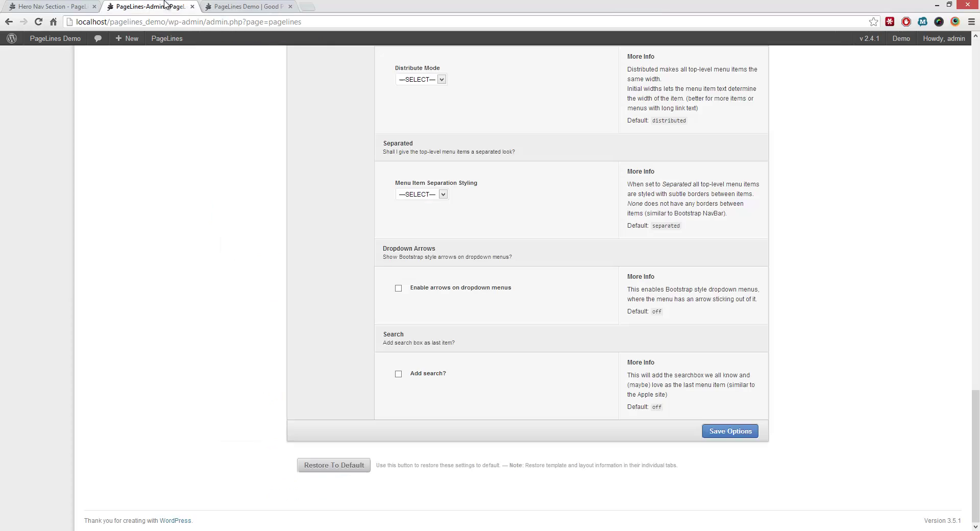
scroll(231, 185, "up", 15)
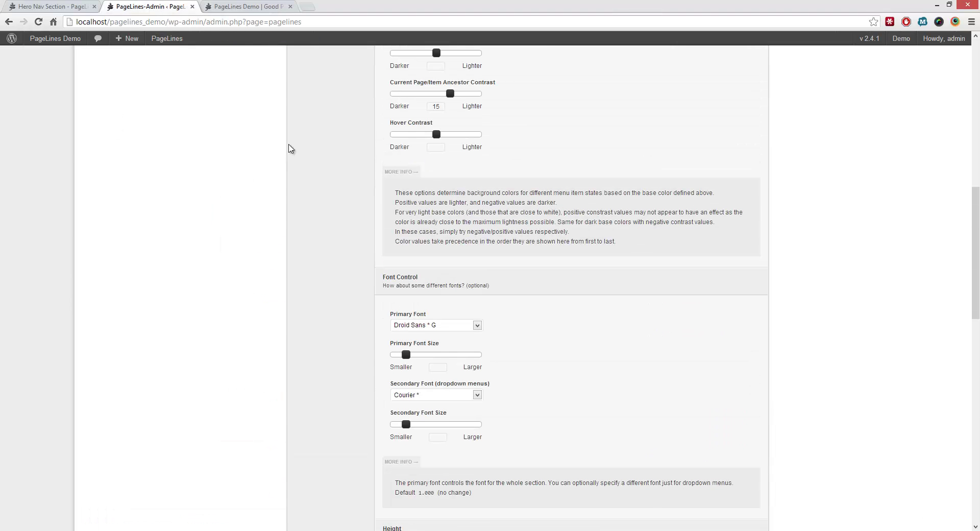
scroll(276, 189, "down", 1)
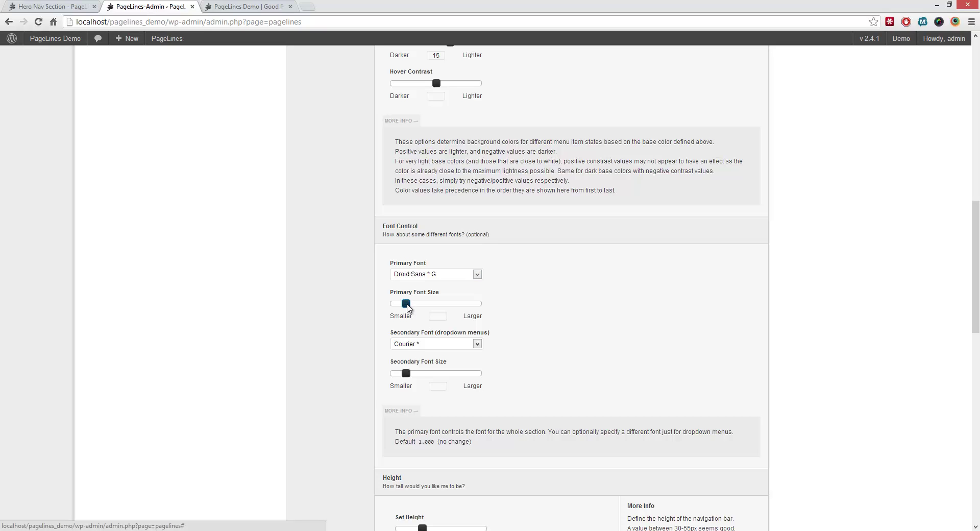
left_click_drag(407, 305, 406, 306)
left_click_drag(407, 305, 432, 307)
mouse_move(433, 306)
left_mouse_down()
mouse_move(490, 310)
mouse_move(422, 305)
left_mouse_up()
left_click_drag(422, 305, 429, 305)
mouse_move(429, 305)
left_mouse_down()
mouse_move(413, 307)
mouse_move(432, 307)
left_mouse_up()
left_click_drag(429, 306, 431, 308)
left_click_drag(430, 307, 428, 305)
left_click_drag(428, 303, 435, 304)
- Save the primary font size and check the menu text on the reloaded Good Posts page
scroll(877, 325, "down", 7)
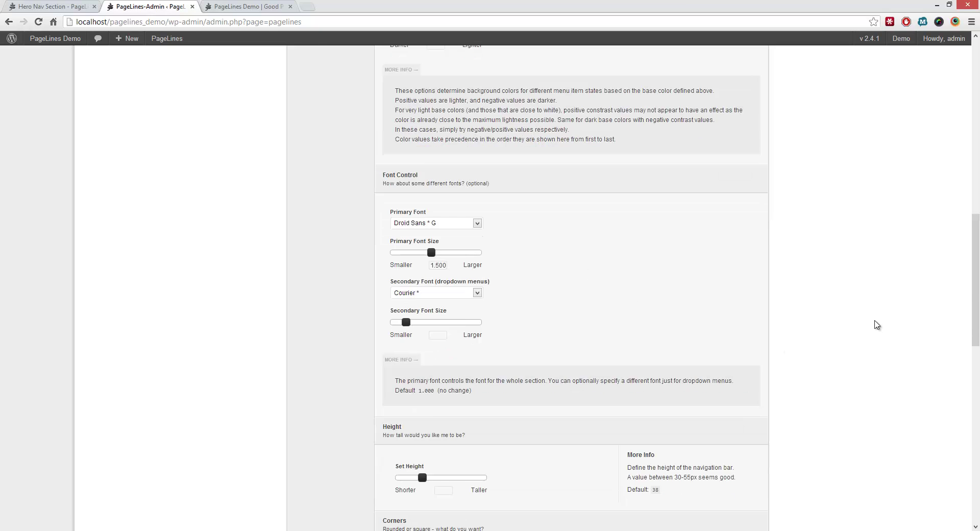
scroll(873, 324, "down", 7)
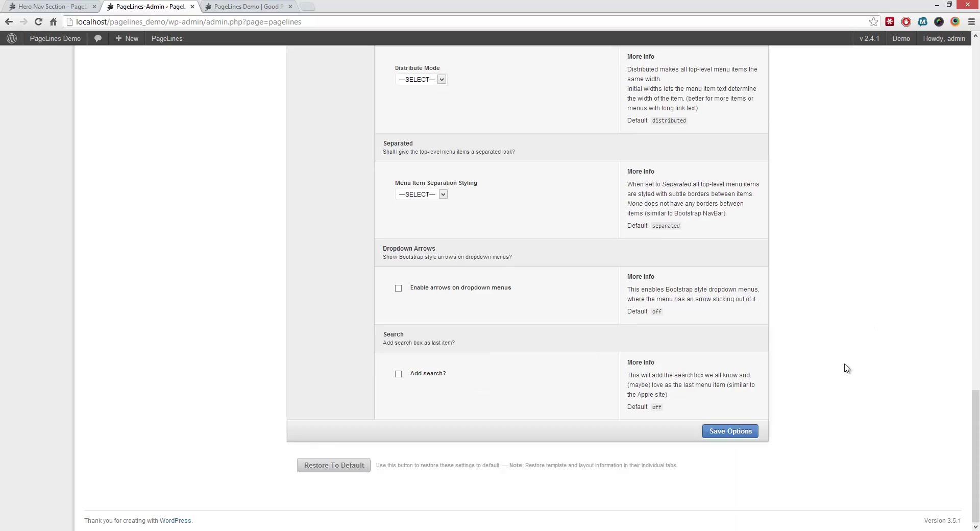
left_click(742, 431)
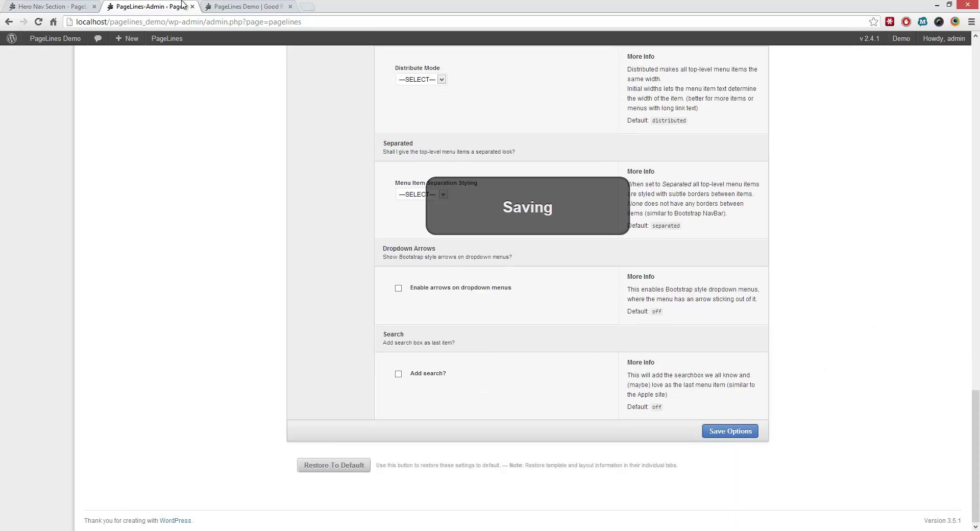
left_click(224, 7)
key("F5")
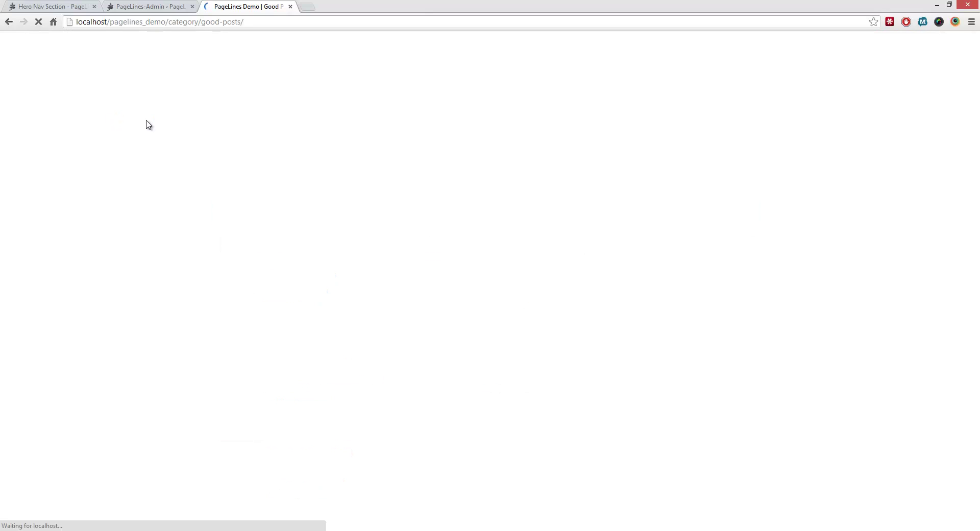
mouse_move(363, 218)
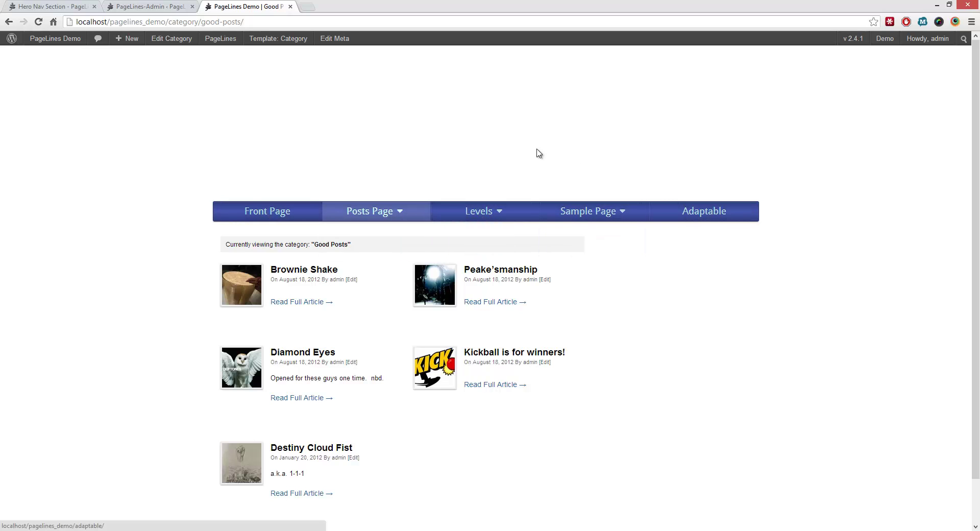
- Set Hero Nav's height to 50 in the site options
left_click(159, 5)
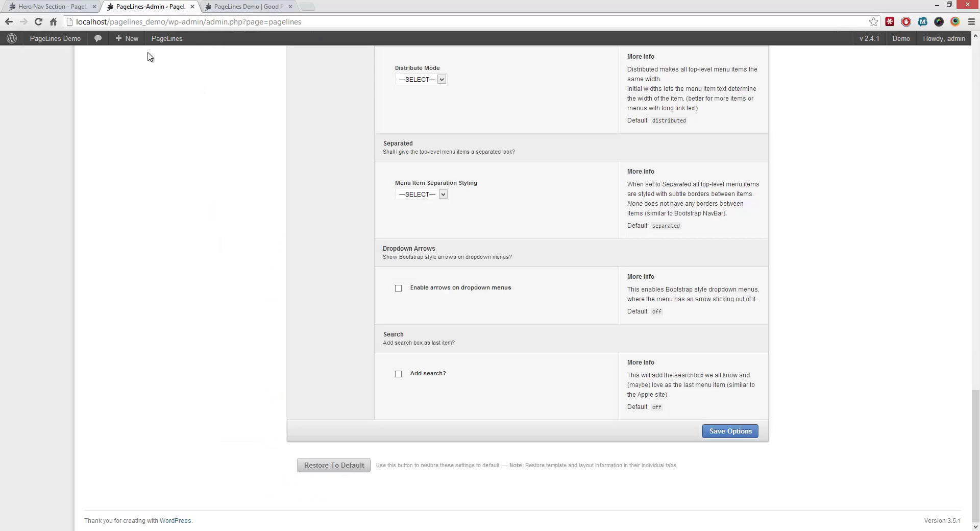
scroll(186, 194, "up", 10)
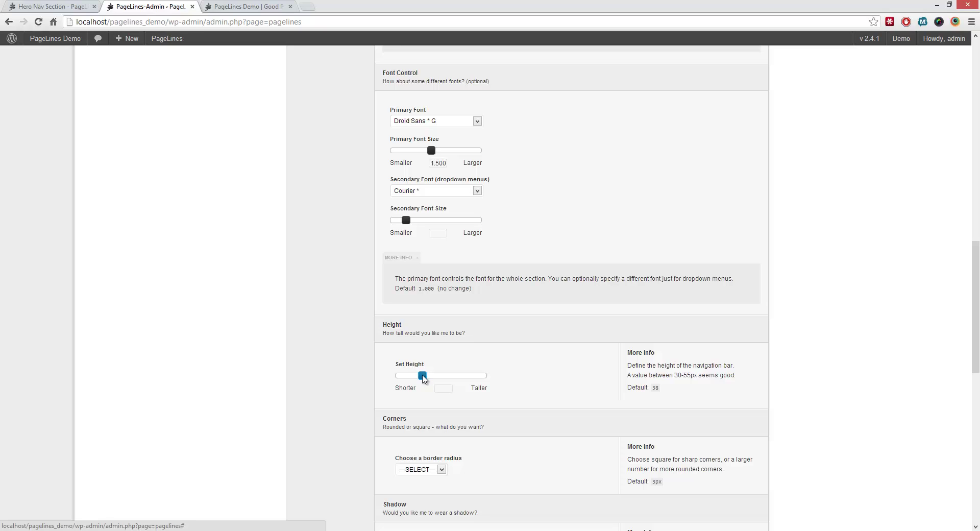
left_click_drag(423, 377, 424, 380)
left_click(231, 5)
left_click(180, 5)
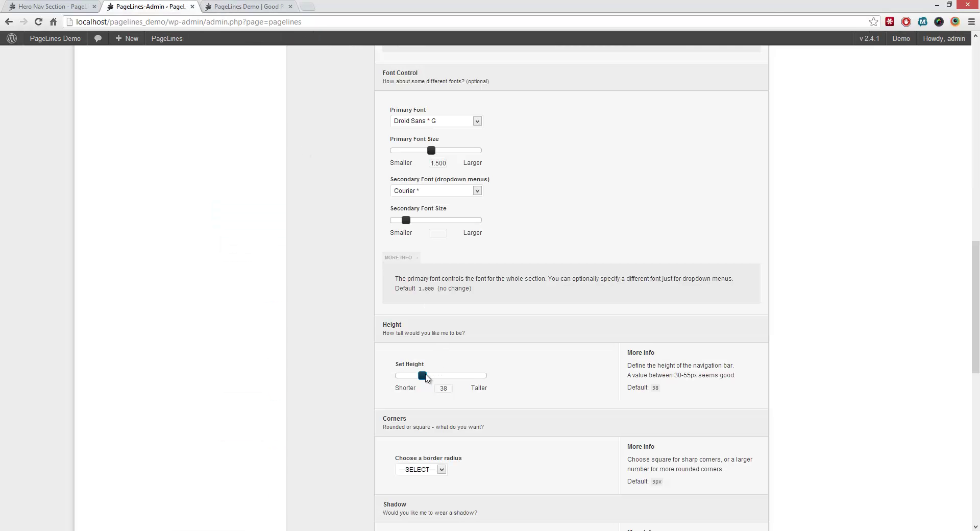
left_click_drag(427, 378, 448, 380)
scroll(867, 281, "up", 1)
scroll(866, 281, "down", 3)
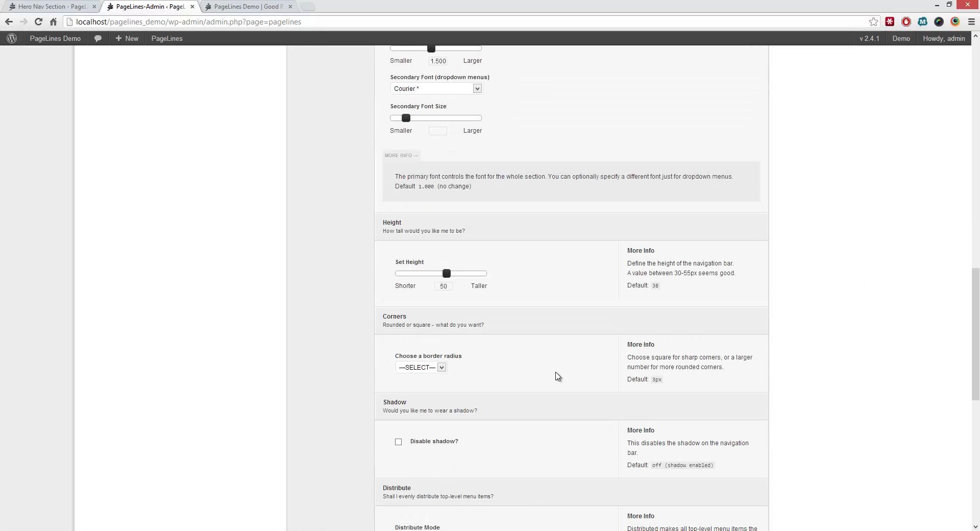
- Choose an 8px border radius for the navigation bar's corners and save the options
left_click(440, 368)
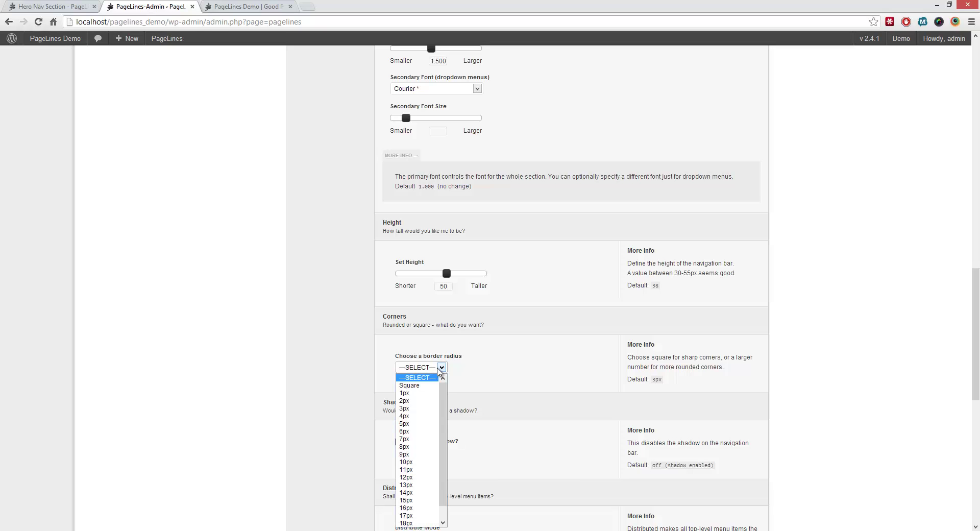
left_click_drag(443, 401, 443, 409)
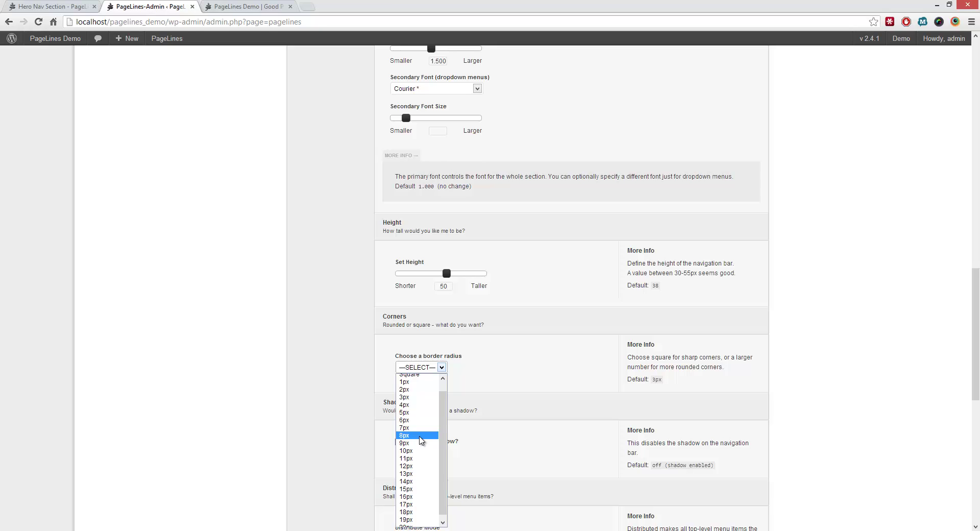
left_click(420, 436)
scroll(713, 438, "down", 7)
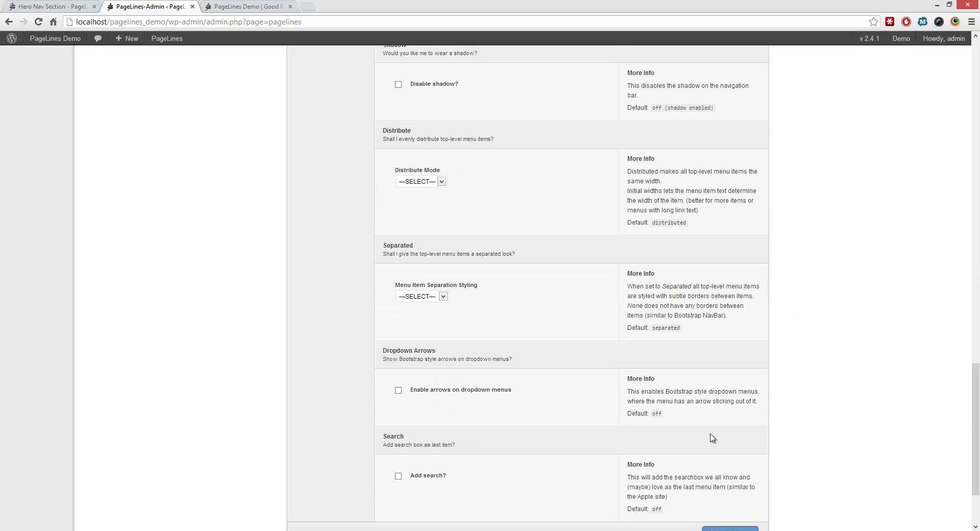
scroll(729, 523, "down", 2)
left_click(730, 431)
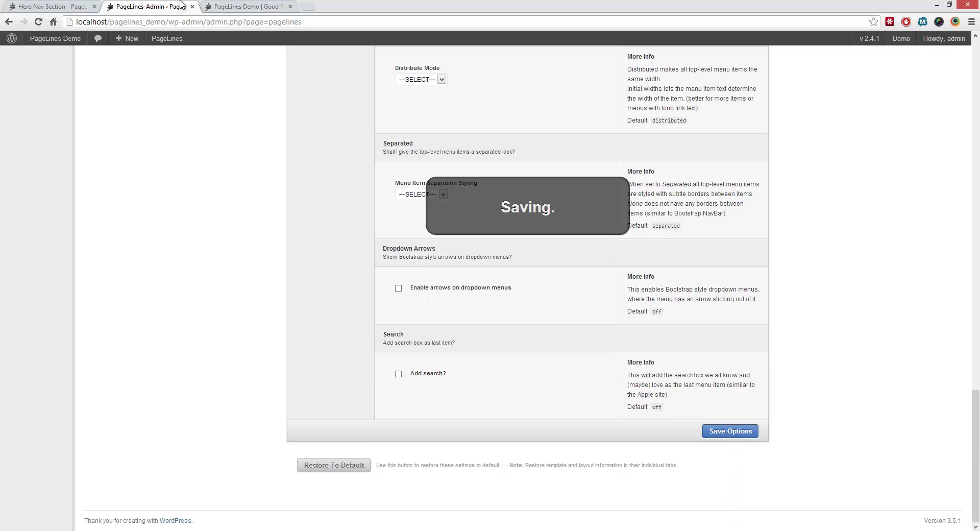
- Reload the Good Posts page on the demo site and examine the navigation bar's height, corners and Levels dropdown
left_click(235, 5)
key("F5")
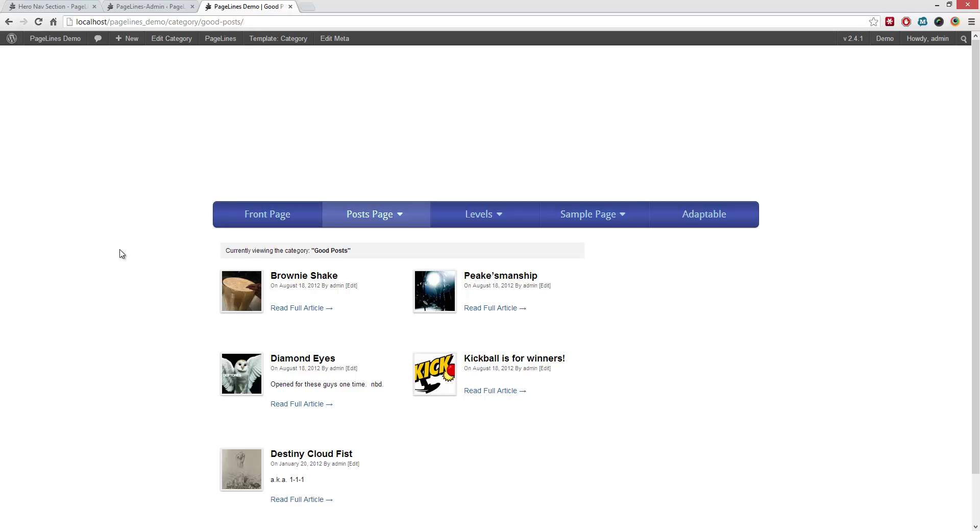
mouse_move(478, 230)
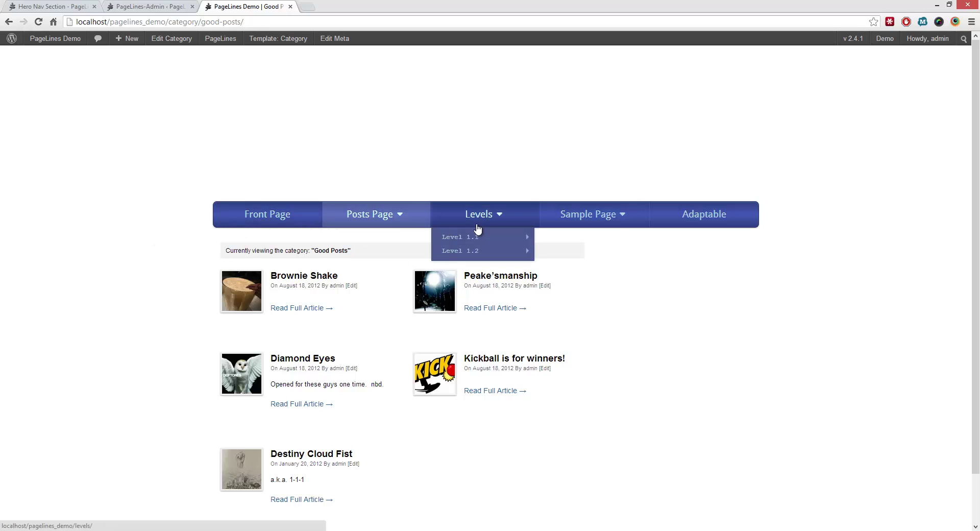
mouse_move(488, 254)
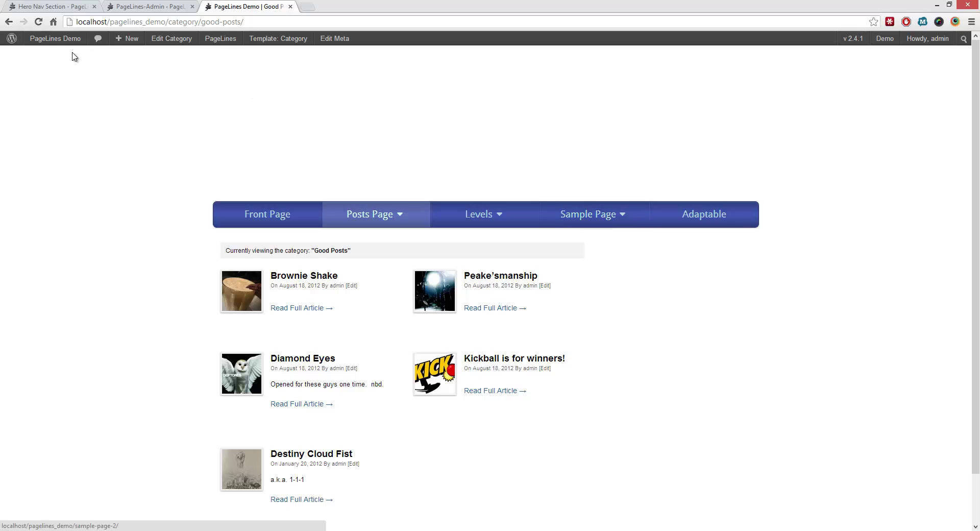
- Review Hero Nav's font, height, corners, shadow and distribution options in the site options
left_click(146, 5)
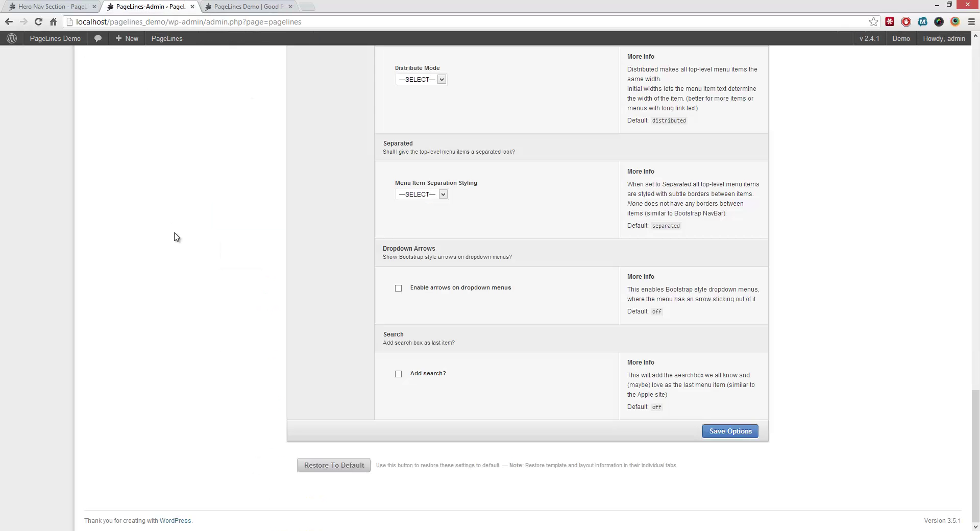
scroll(176, 236, "up", 4)
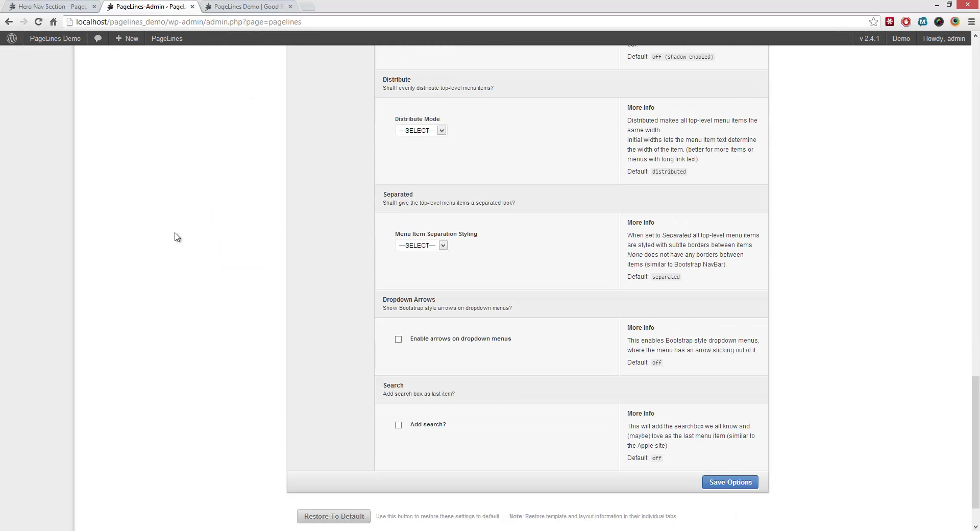
scroll(176, 236, "up", 1)
scroll(177, 236, "up", 5)
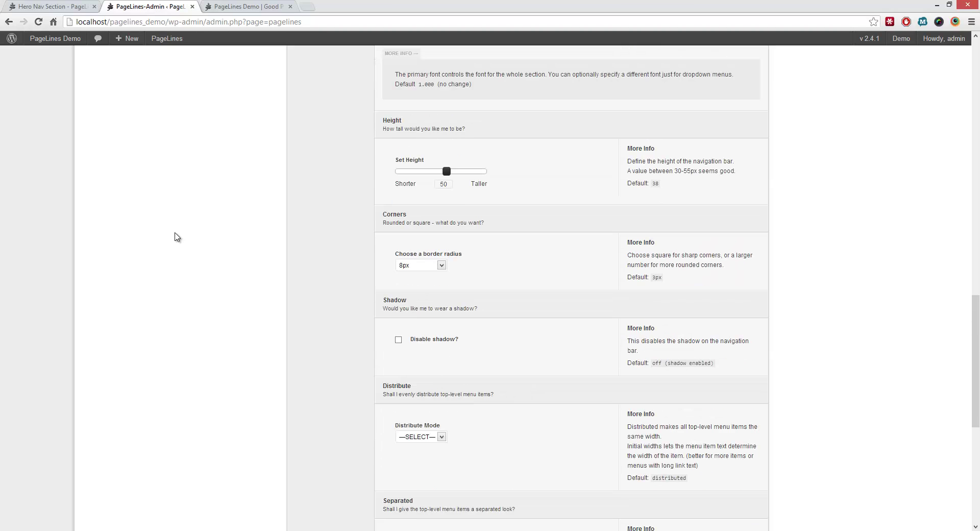
scroll(176, 236, "up", 1)
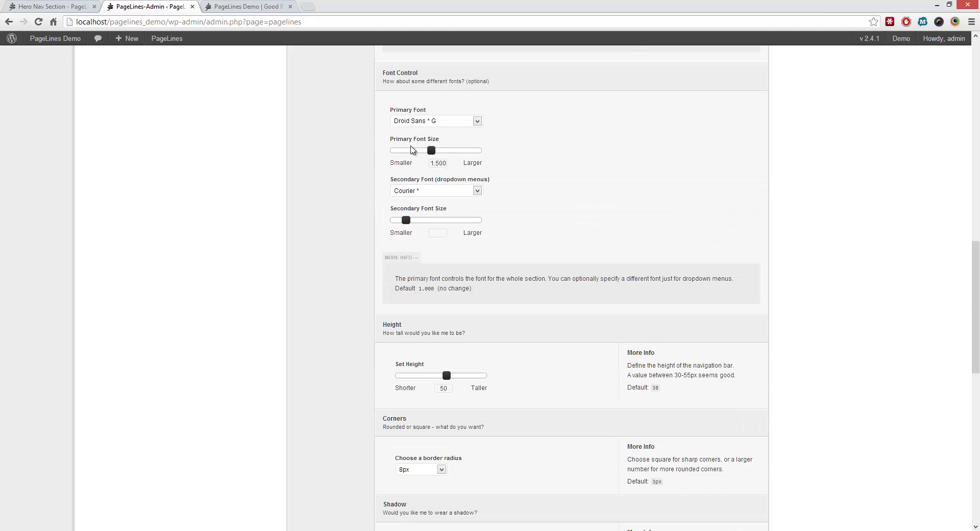
scroll(273, 301, "down", 4)
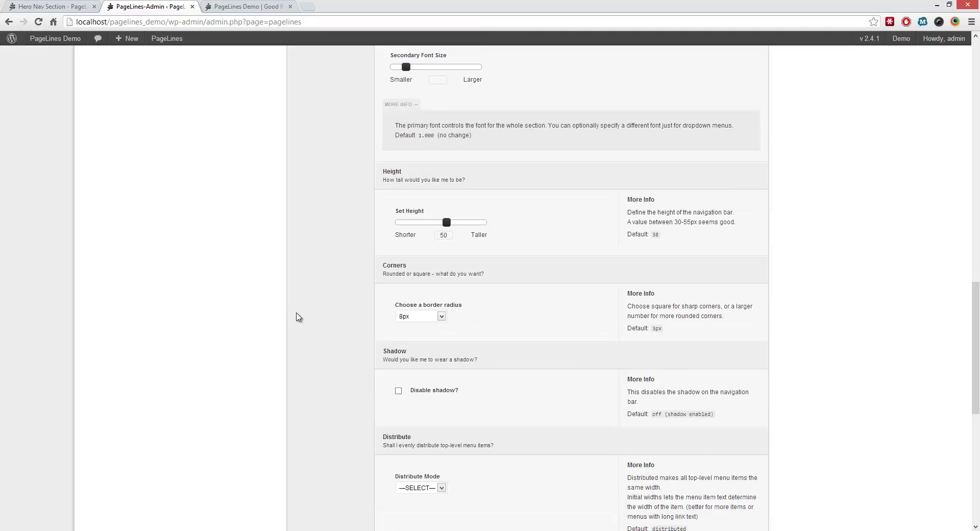
scroll(193, 344, "down", 2)
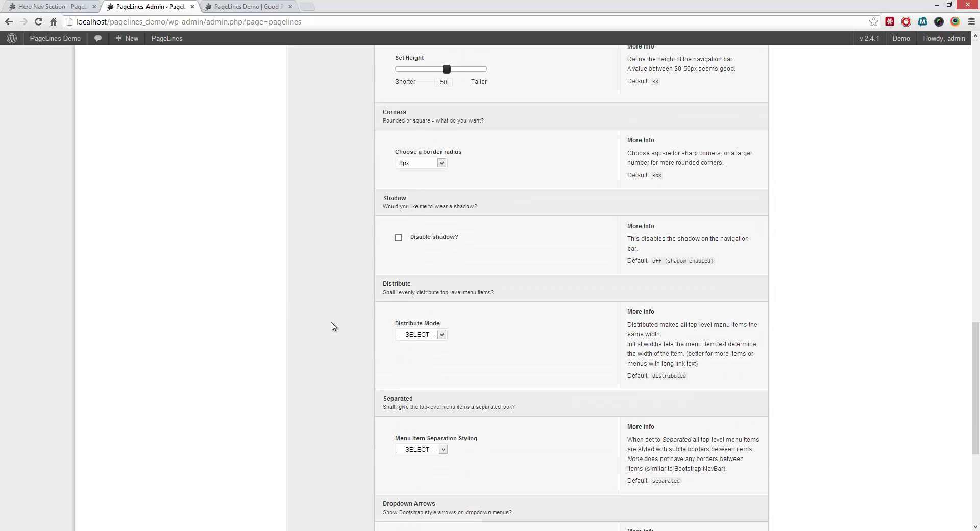
- Examine the navigation bar's shadow and top-level item widths on the demo site's Good Posts page
left_click(245, 6)
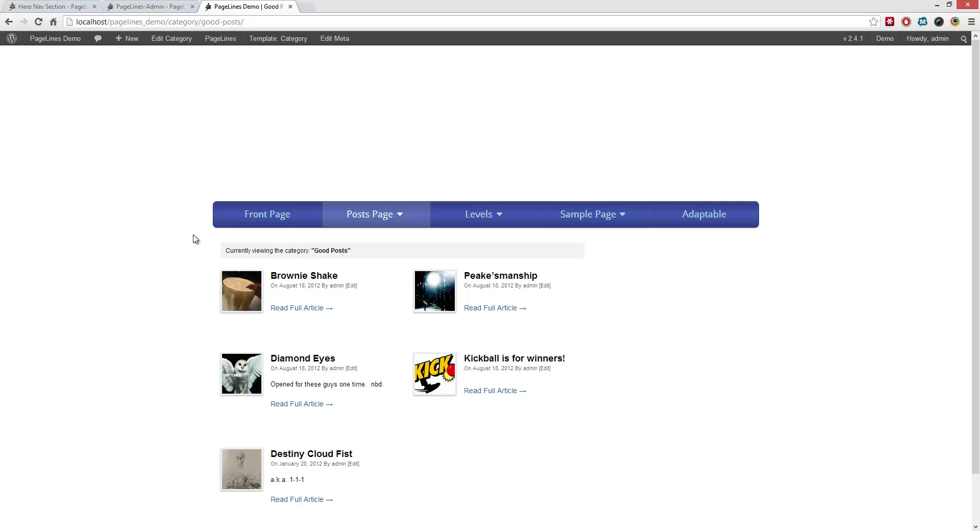
left_click(160, 5)
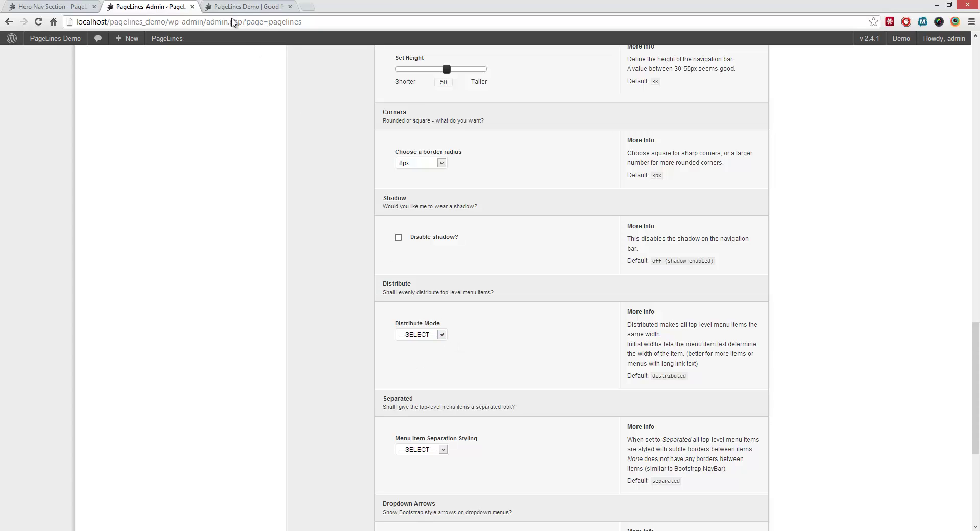
left_click(236, 6)
mouse_move(421, 219)
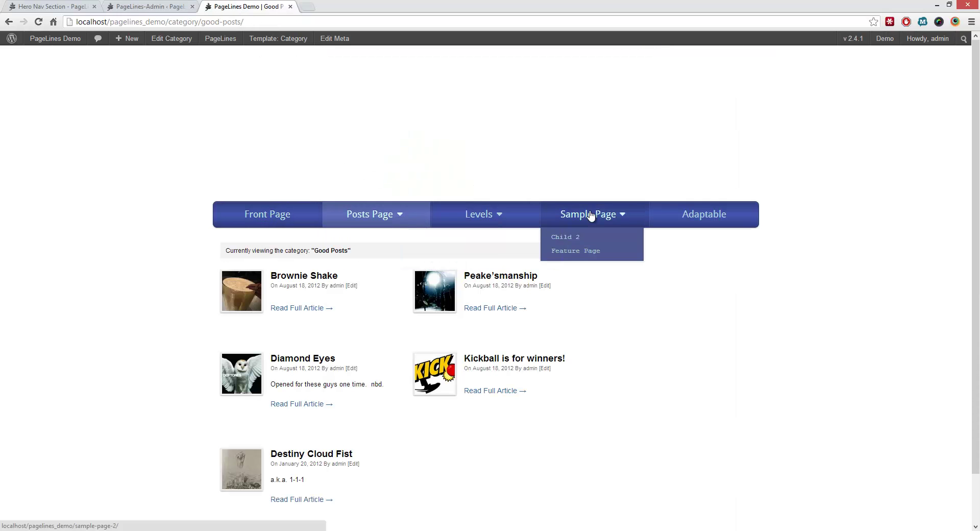
- Set Hero Nav's Distribute Mode to Initial Widths in the site options
left_click(150, 6)
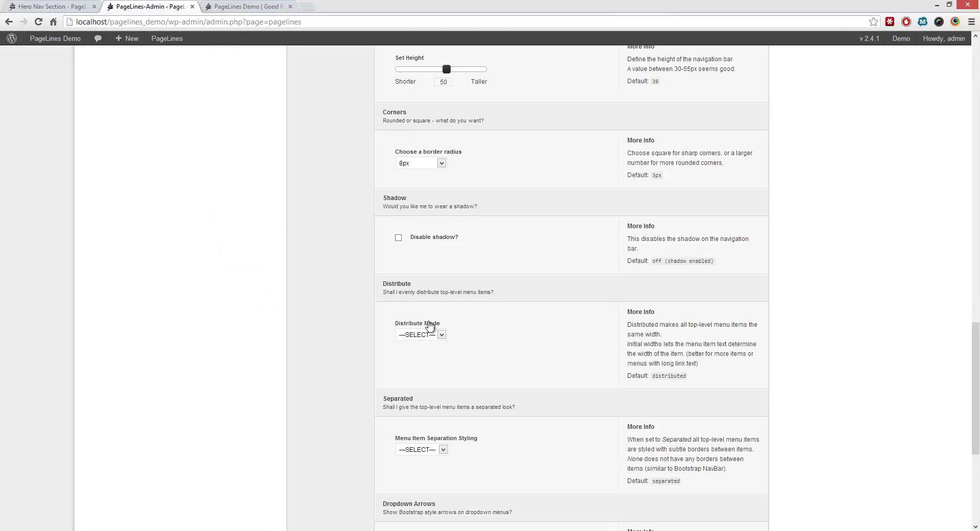
left_click(434, 334)
left_click(437, 361)
scroll(851, 364, "down", 2)
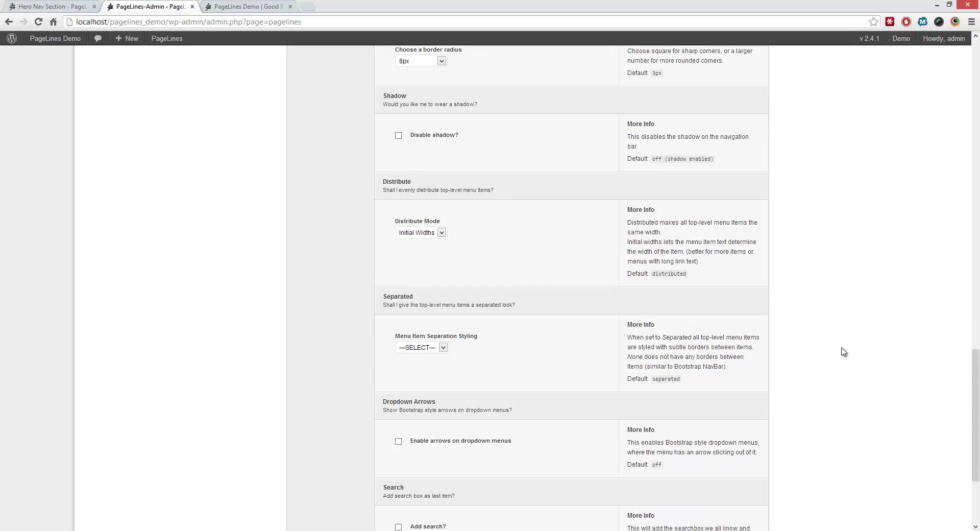
- Save the Hero Nav options and check the top-level item widths and dropdowns on the refreshed Good Posts page
scroll(842, 352, "down", 3)
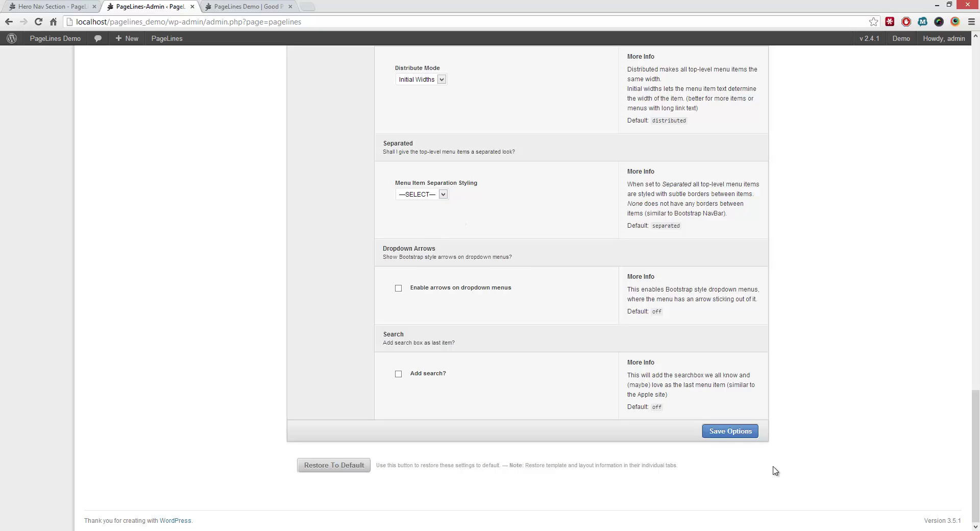
left_click(744, 434)
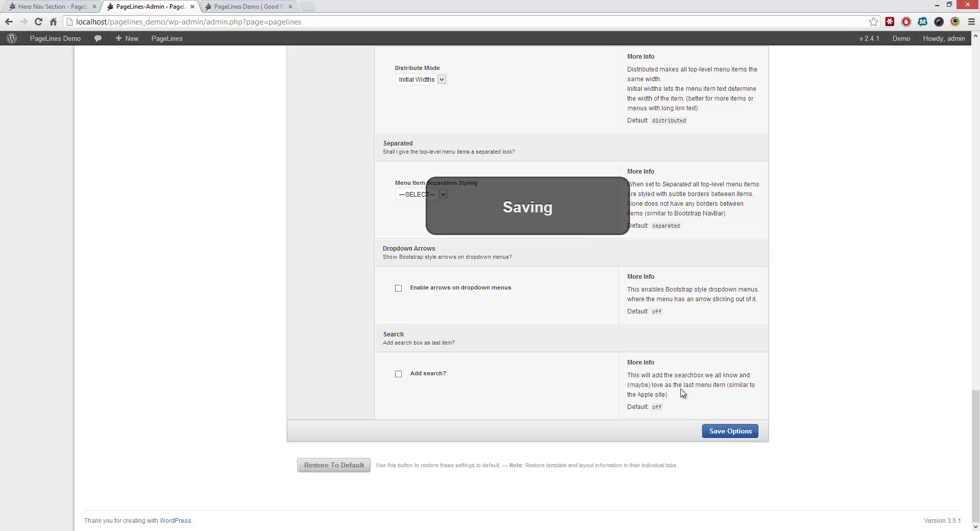
left_click(243, 6)
key("F5")
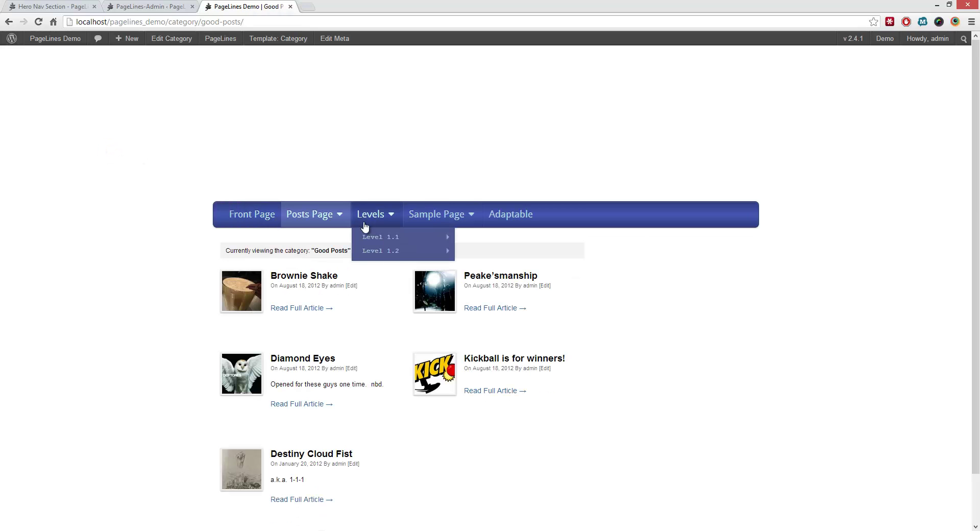
mouse_move(432, 223)
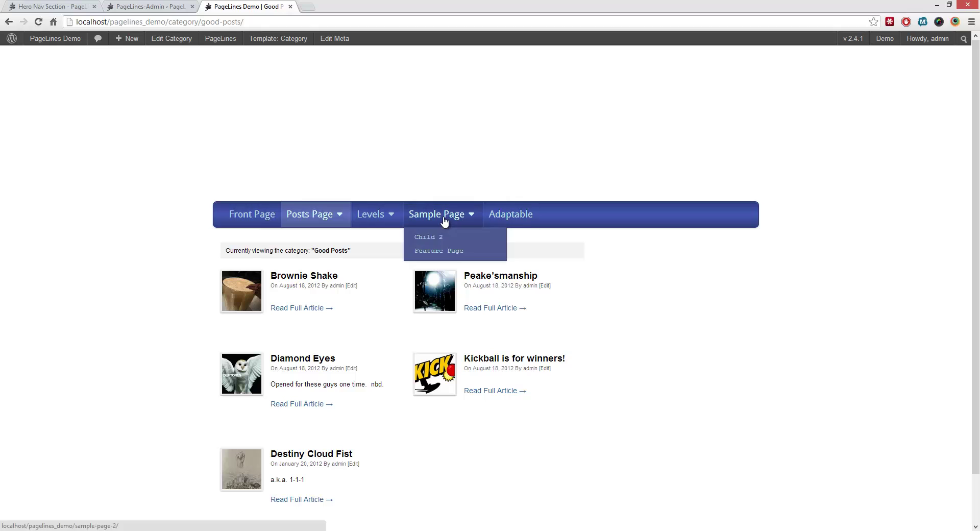
mouse_move(299, 221)
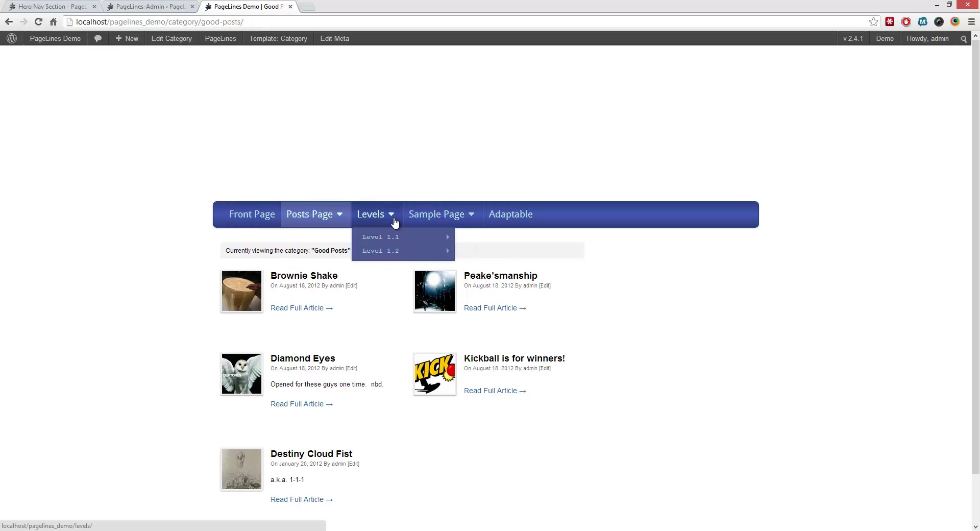
- Set Hero Nav's Menu Item Separation Styling to None (Clean) in the site options and save
left_click(148, 7)
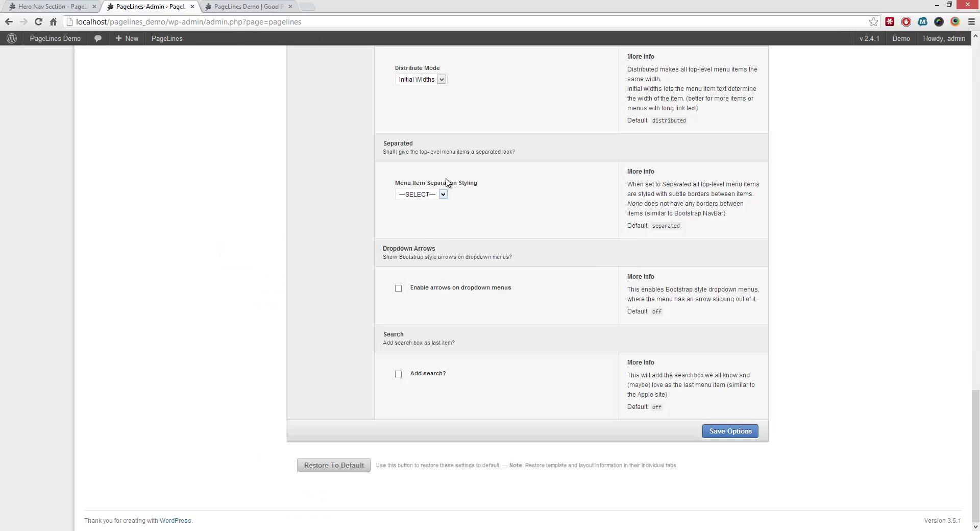
left_click(432, 194)
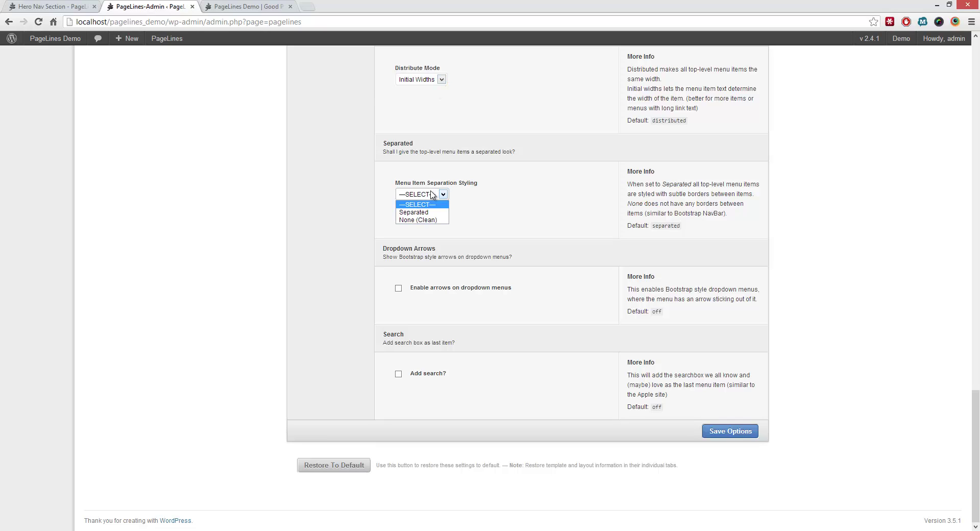
left_click(429, 221)
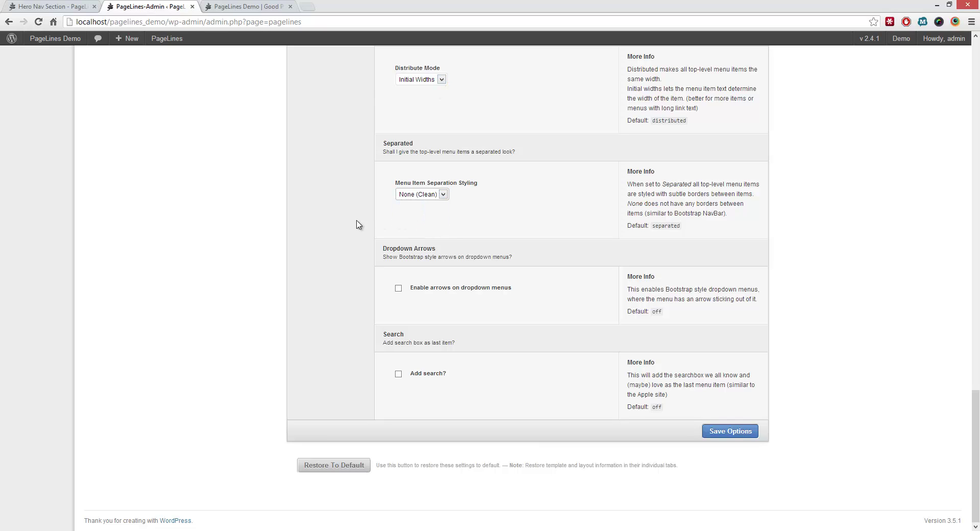
left_click(735, 433)
- Reload the Good Posts page on the demo site and examine the separation between the navigation items
left_click(244, 6)
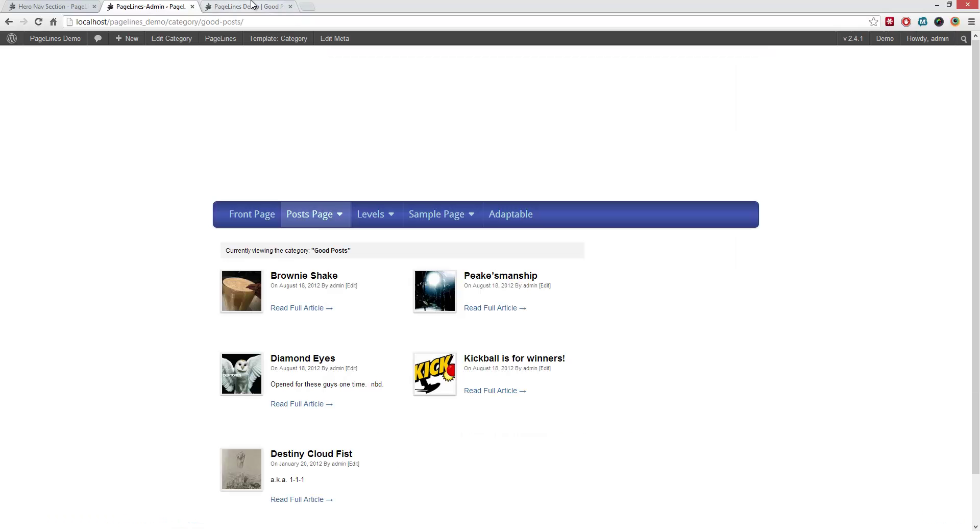
key("F5")
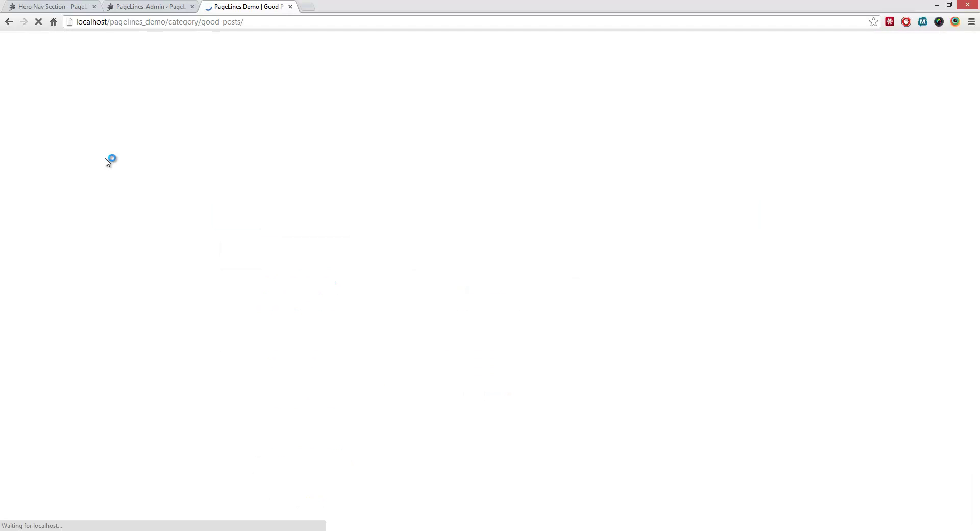
mouse_move(380, 221)
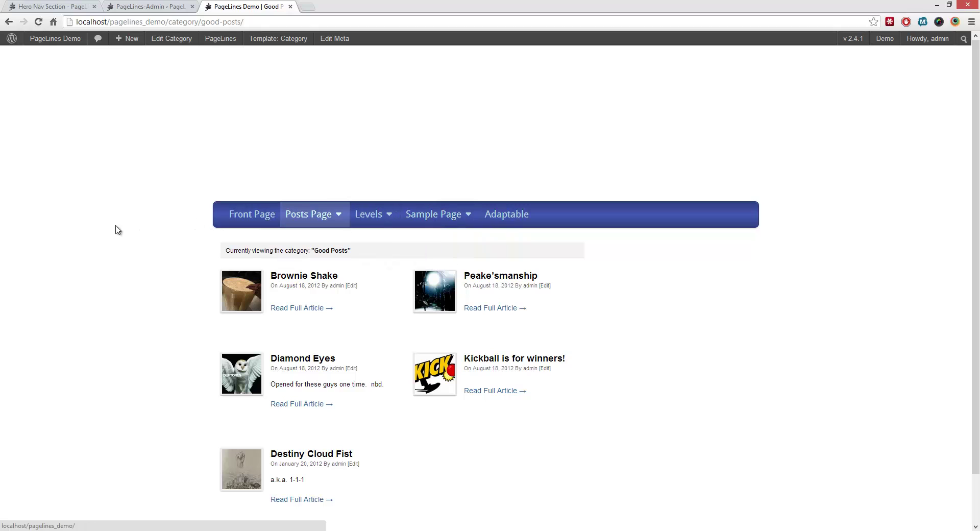
- Enable arrows on Hero Nav's dropdown menus, save, and examine the dropdowns on the reloaded Good Posts page
left_click(132, 5)
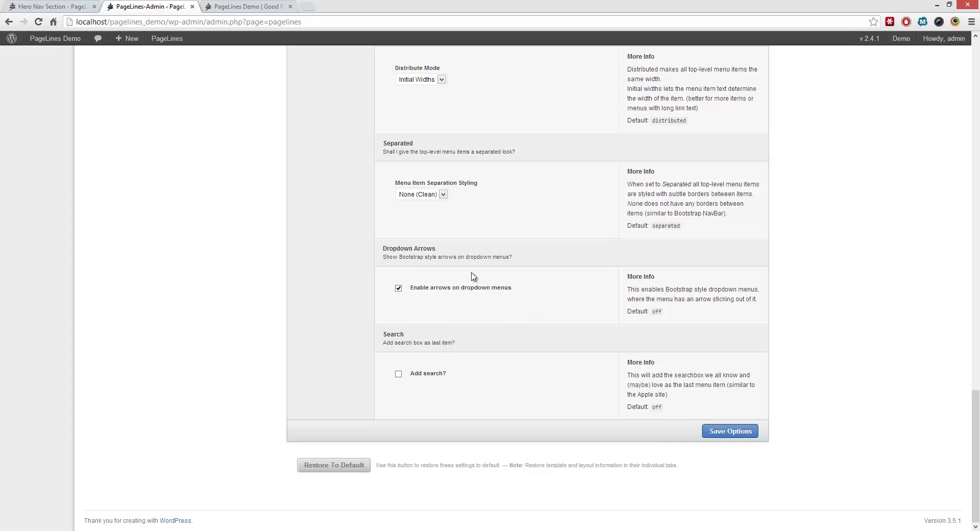
left_click(711, 431)
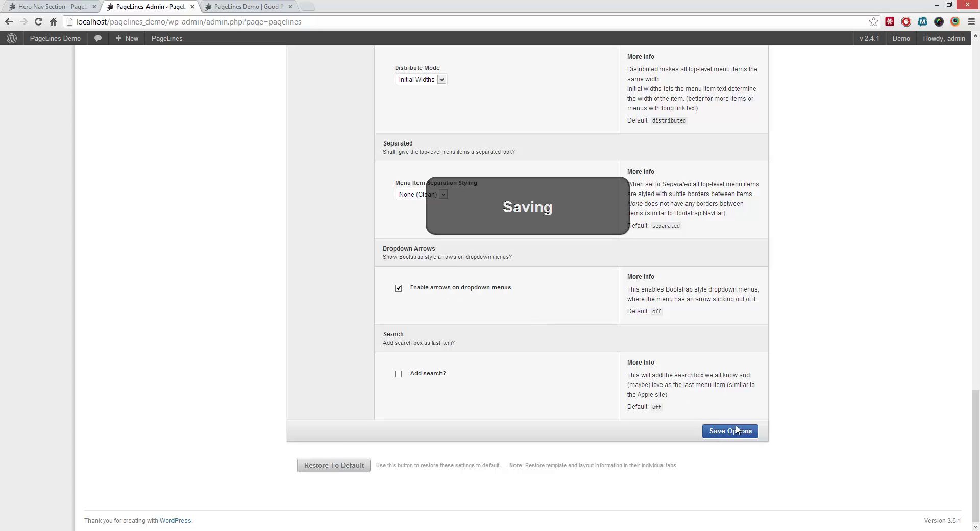
left_click(250, 5)
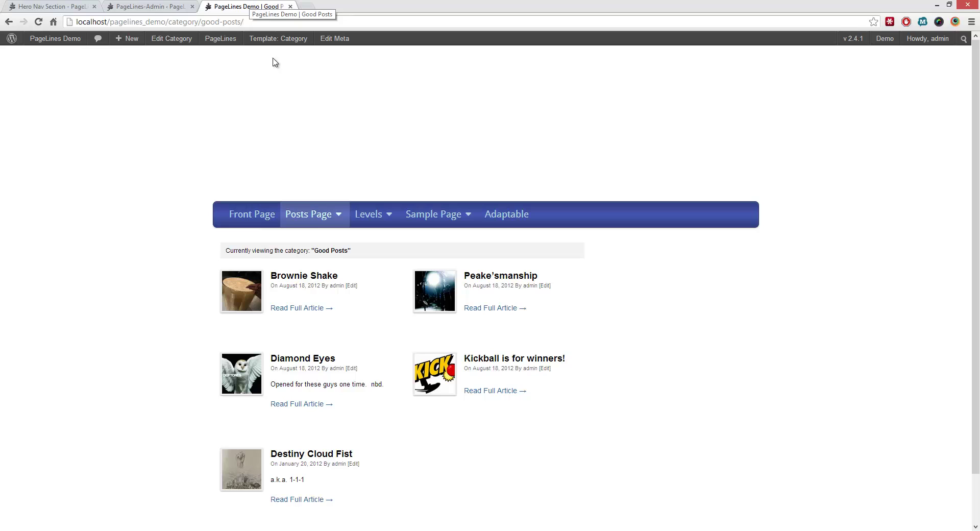
mouse_move(390, 219)
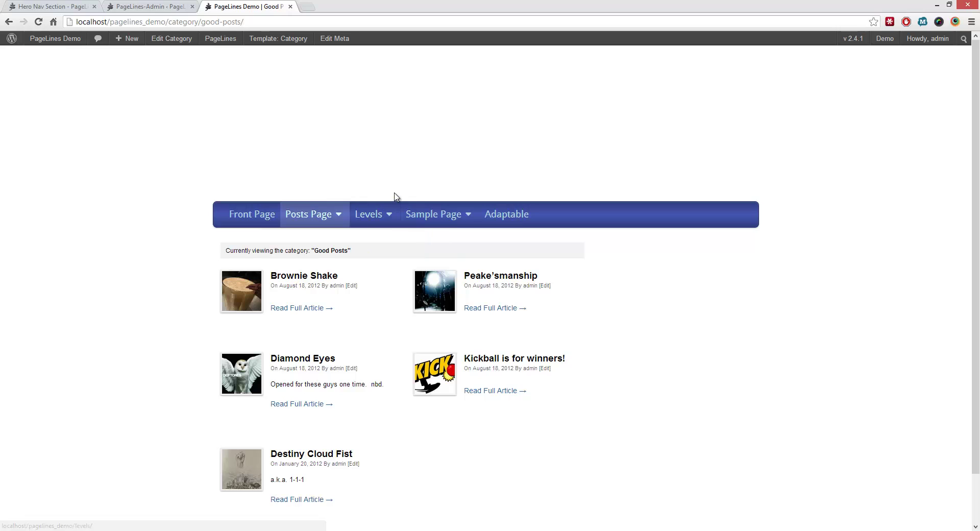
key("F5")
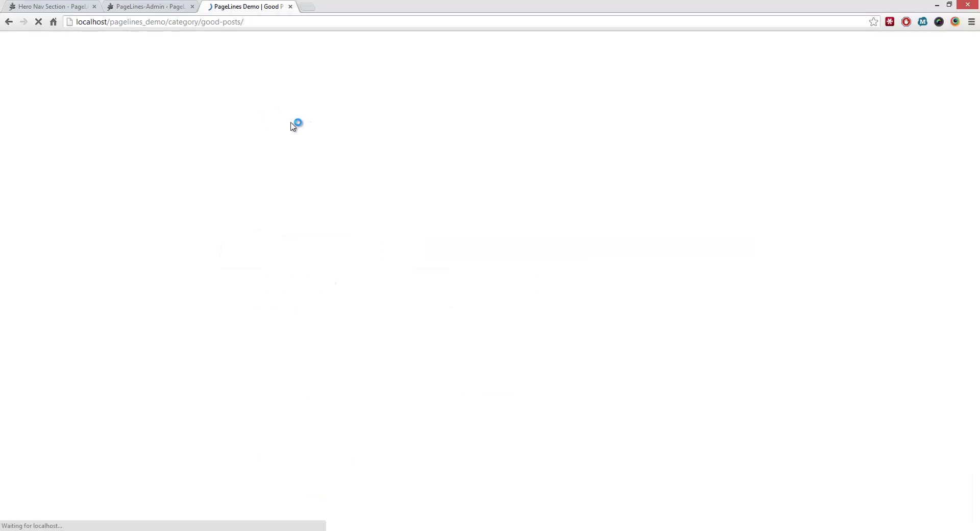
mouse_move(328, 215)
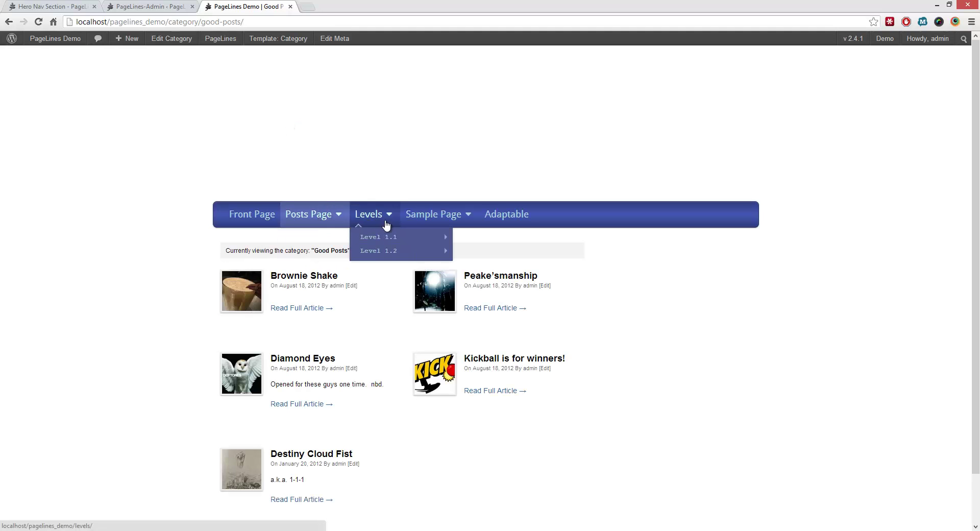
mouse_move(431, 227)
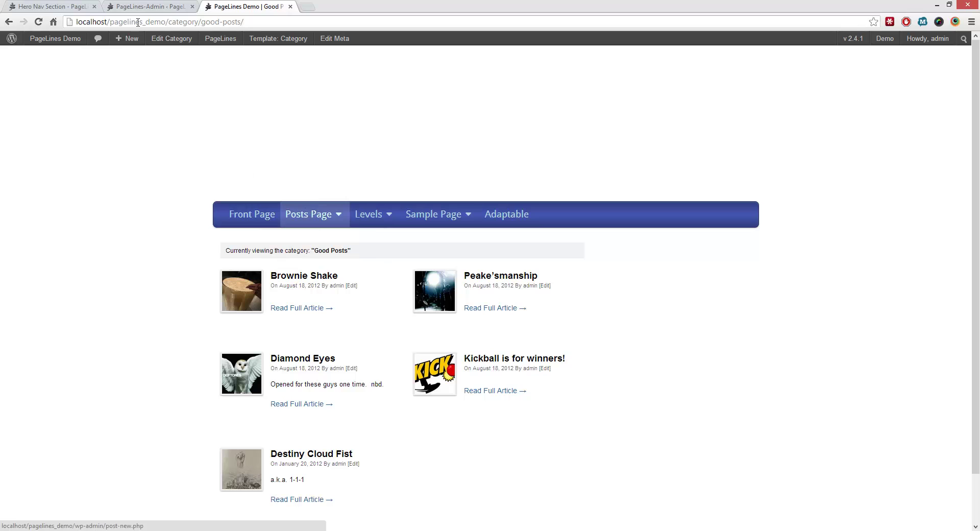
- Turn off the dropdown menu arrows, enable the search box for Hero Nav, and save the options
left_click(138, 6)
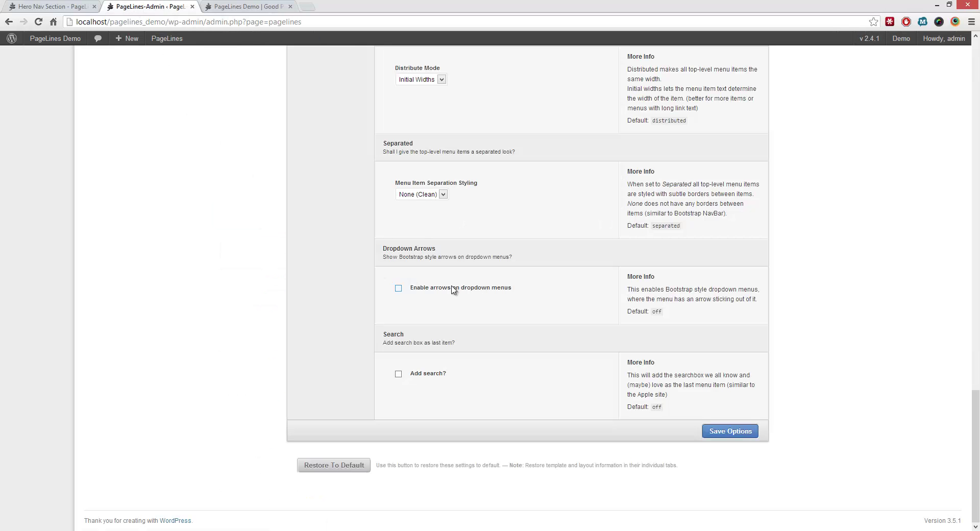
left_click(433, 378)
left_click(731, 431)
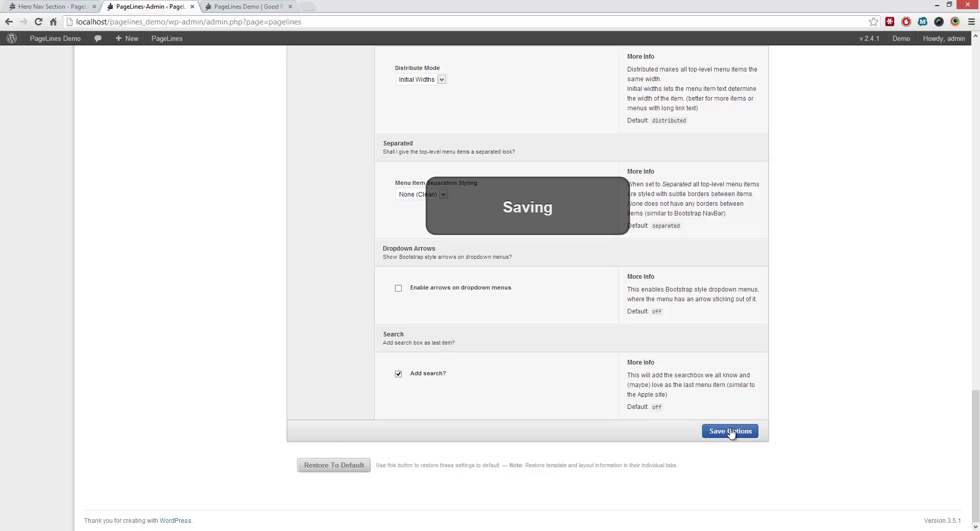
- Reload the Good Posts page on the demo site and examine the navigation bar's search box
left_click(240, 6)
left_click(40, 23)
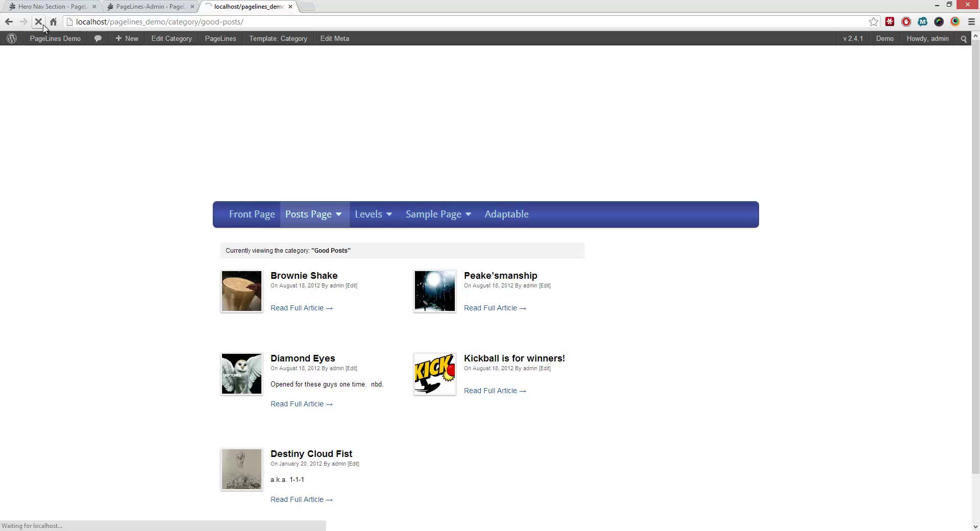
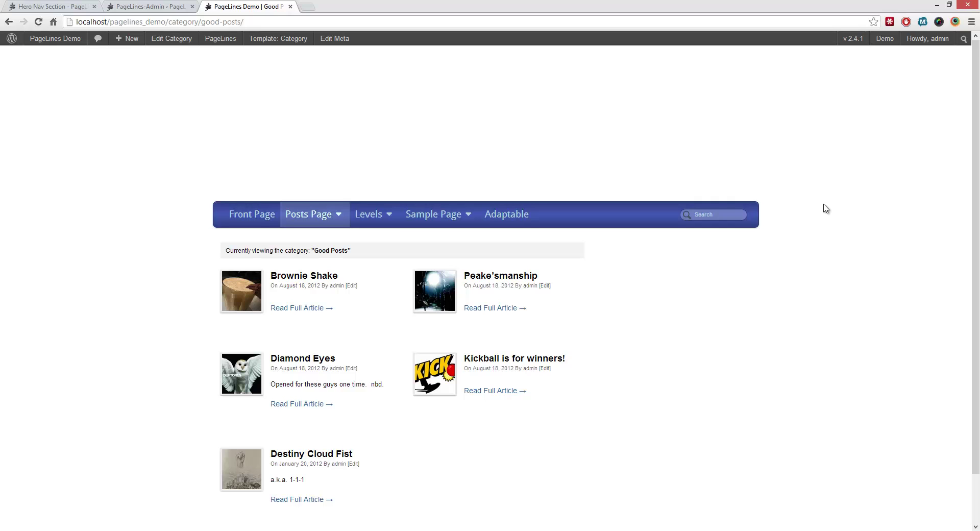
- Set Hero Nav's Distribute Mode to Distributed in the site options
left_click(192, 3)
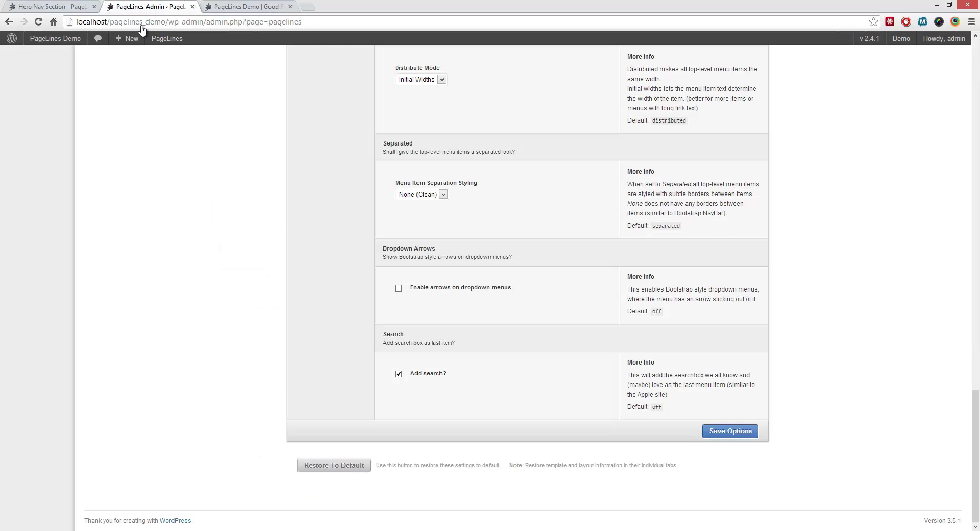
scroll(253, 271, "up", 2)
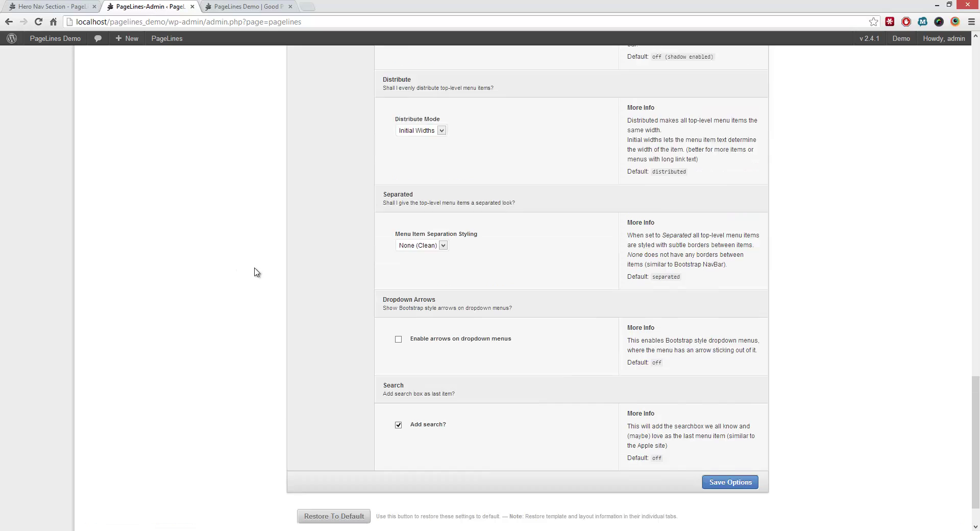
scroll(259, 271, "down", 1)
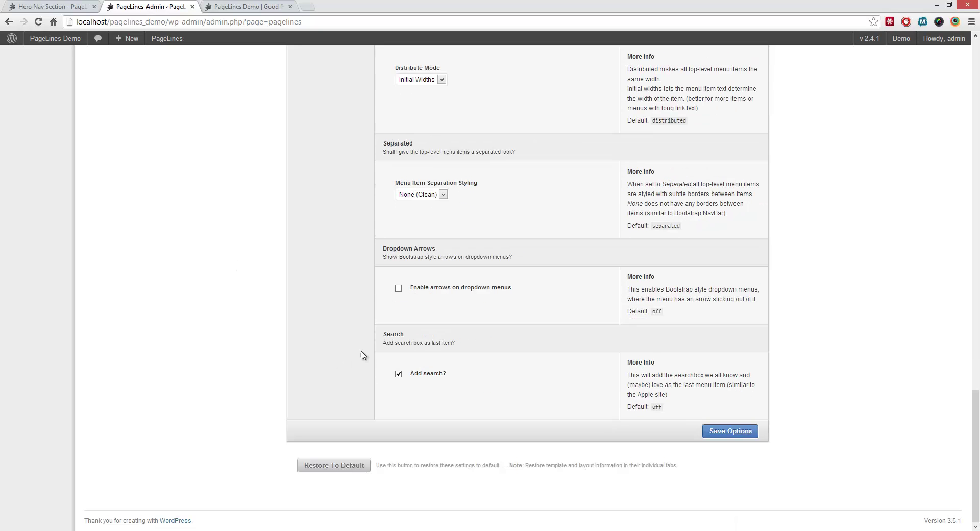
left_click(439, 132)
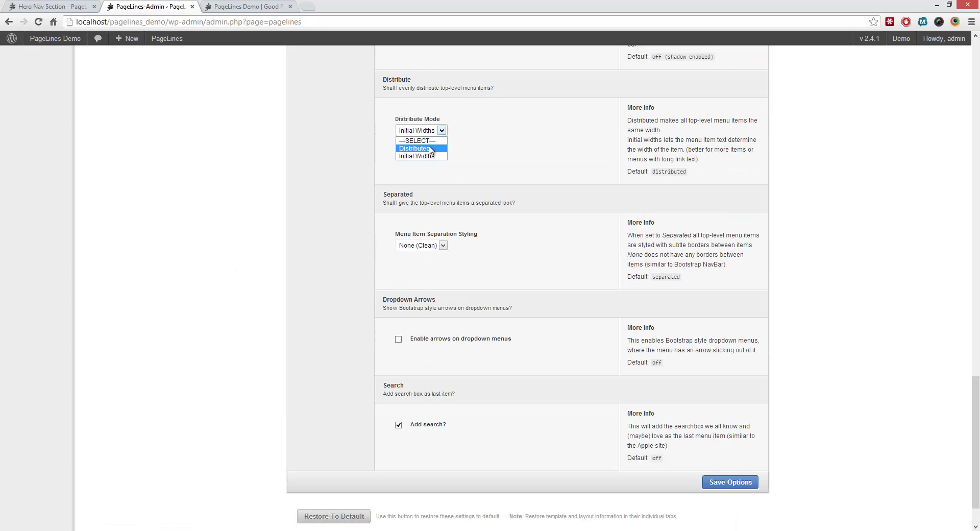
left_click(413, 144)
- Set Hero Nav's height to 41 and its corner border radius to 6px
scroll(308, 160, "up", 6)
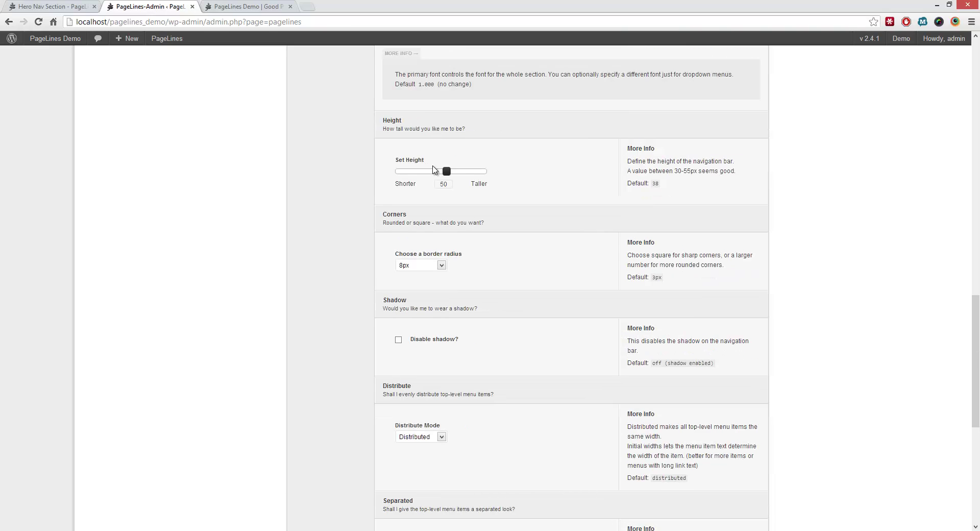
left_click_drag(447, 172, 428, 178)
left_click(438, 264)
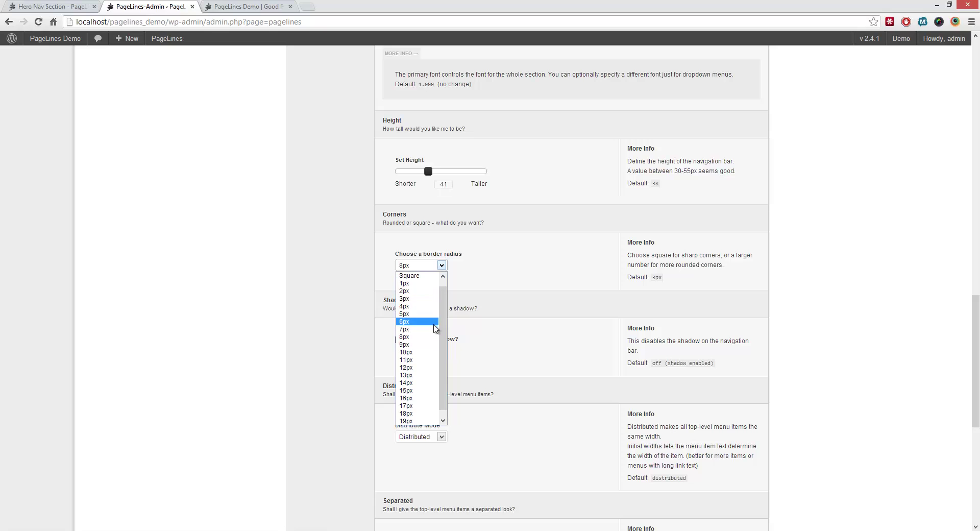
left_click(418, 321)
- Set Hero Nav's Primary Font Size to 1.200
scroll(275, 266, "up", 4)
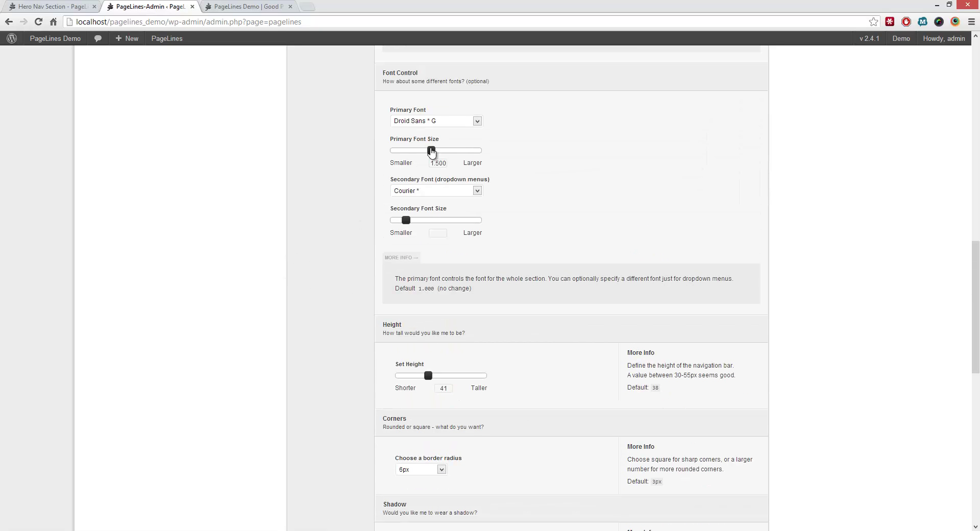
left_click_drag(431, 151, 416, 152)
- Turn off Hero Nav's inverted gradient and set Bottom Contrast to -5 and Top Contrast to 7
scroll(256, 198, "up", 10)
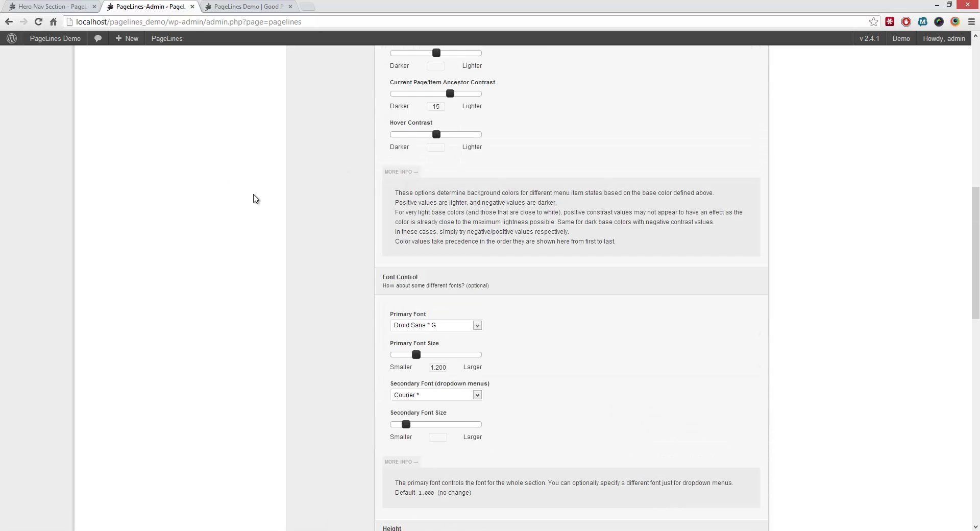
scroll(255, 198, "up", 2)
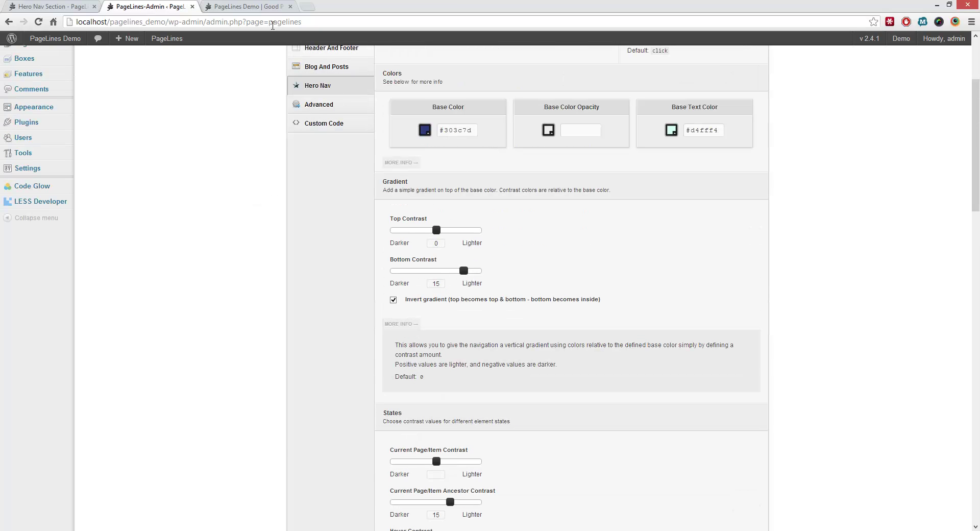
left_click(240, 7)
left_click(148, 6)
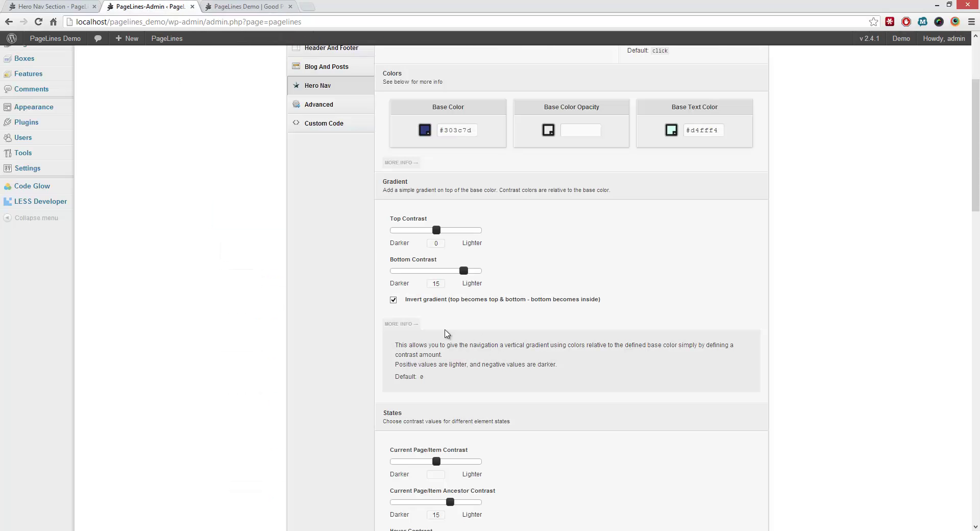
left_click(420, 301)
left_click(460, 271)
left_click_drag(449, 272, 428, 271)
left_click_drag(436, 231, 449, 233)
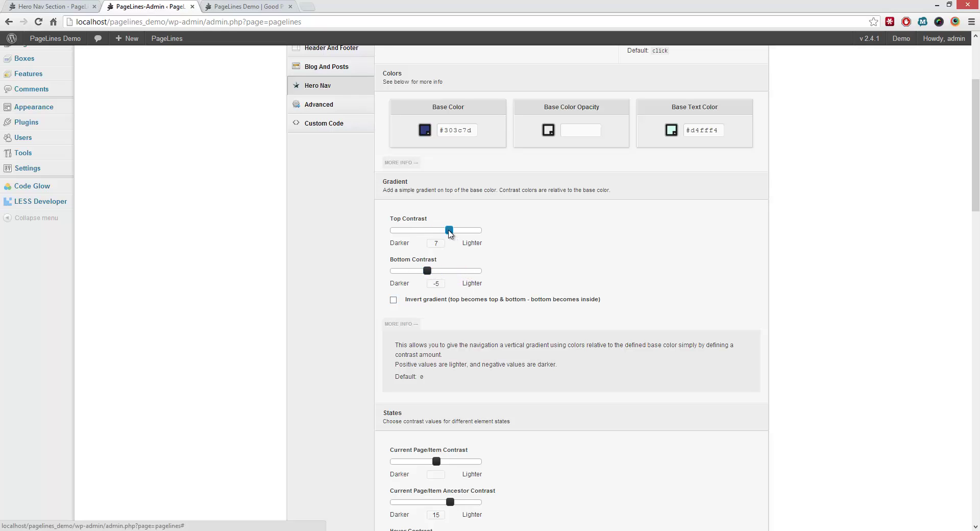
- Set Hero Nav's Base Color to the light grey #bababa
scroll(546, 194, "up", 2)
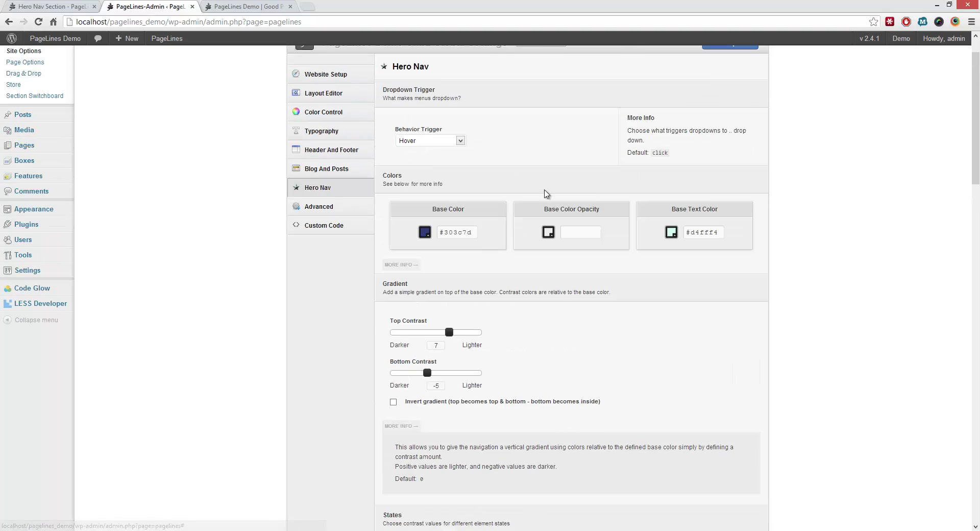
left_click(424, 232)
mouse_move(434, 274)
left_mouse_down()
mouse_move(465, 262)
mouse_move(425, 265)
left_mouse_up()
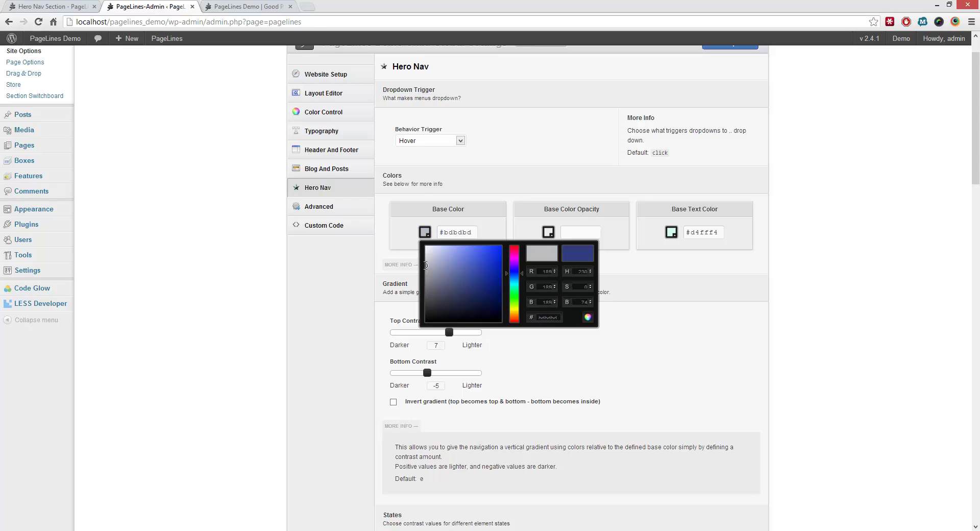
left_click(819, 284)
- Set Hero Nav's Base Text Color to the yellow #ffec17
left_click(672, 233)
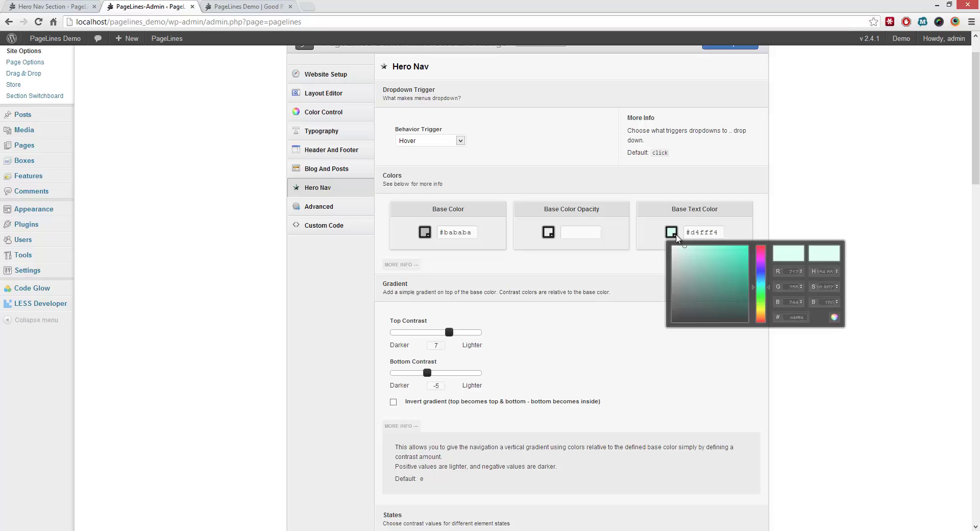
left_click_drag(759, 292, 764, 310)
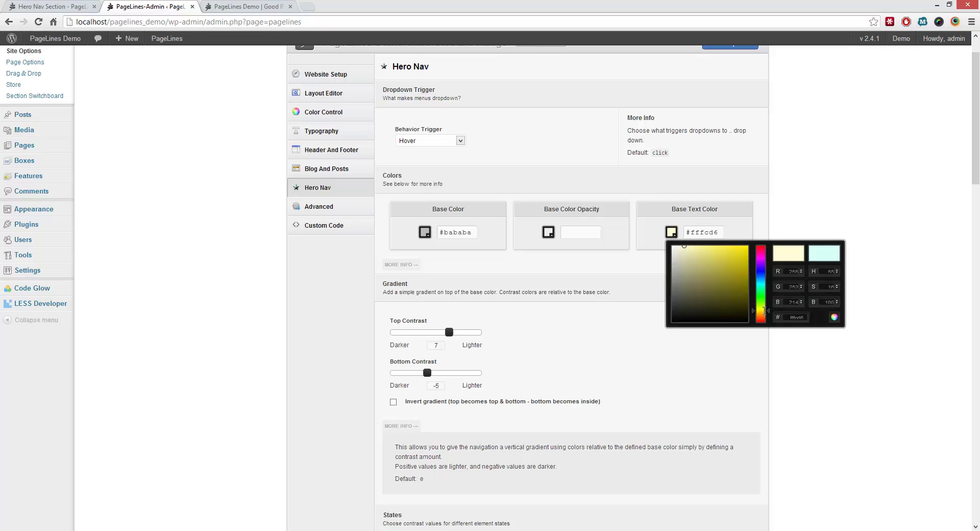
left_click_drag(743, 252, 744, 245)
left_click(847, 171)
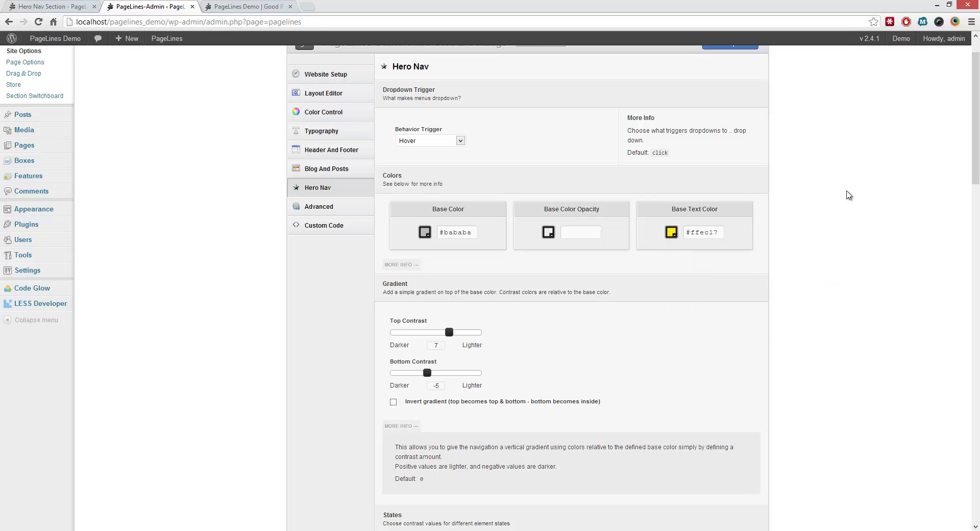
- Set Hero Nav's dropdown Behavior Trigger to Click and save the options
scroll(849, 202, "up", 1)
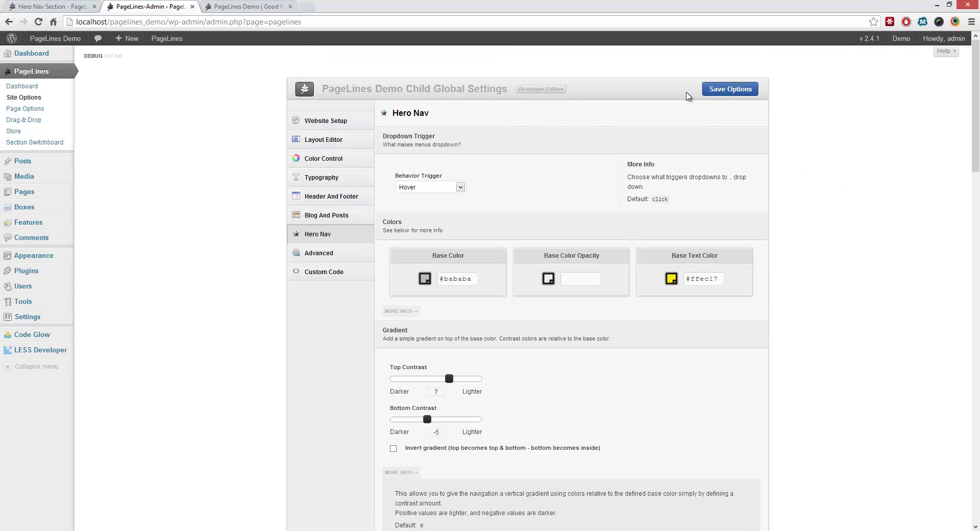
left_click(460, 187)
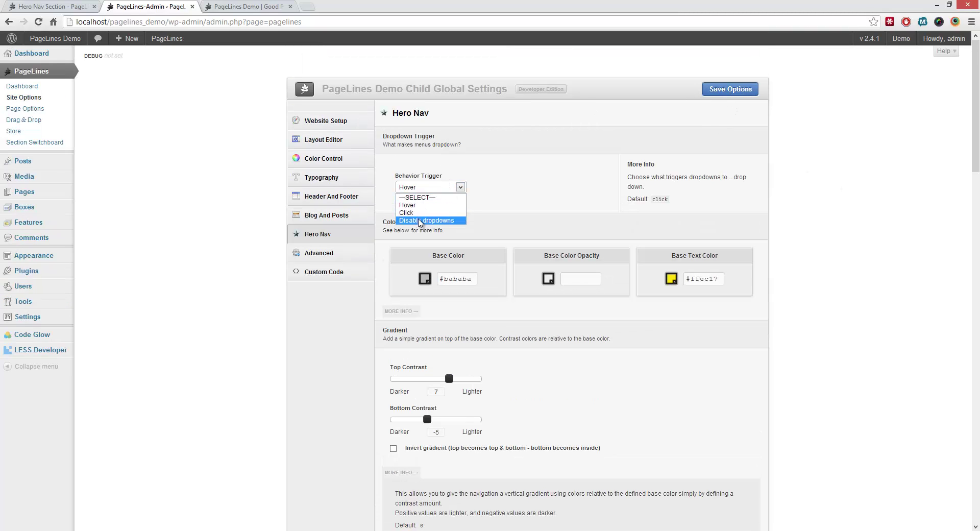
left_click(406, 212)
left_click(737, 90)
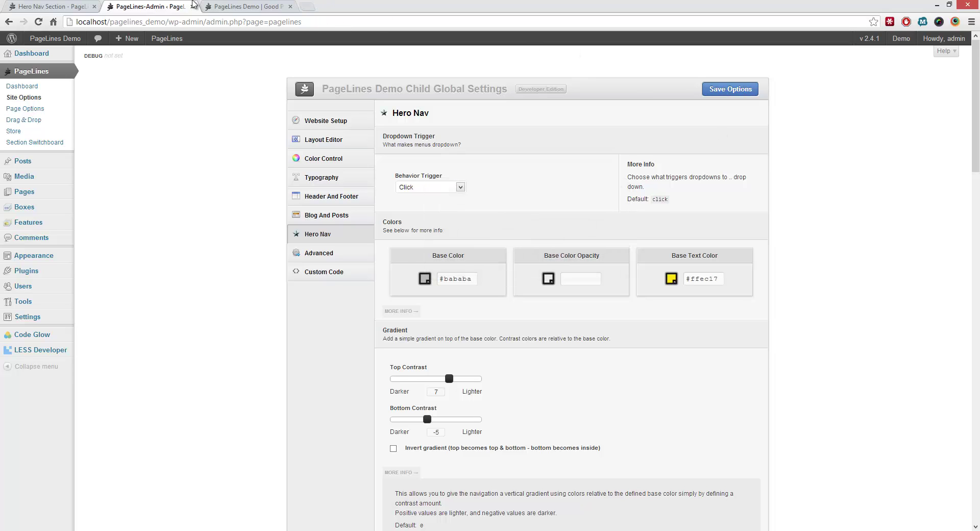
- Reload the Good Posts category page and inspect the Posts Page dropdown in the navigation bar
left_click(234, 8)
key("F5")
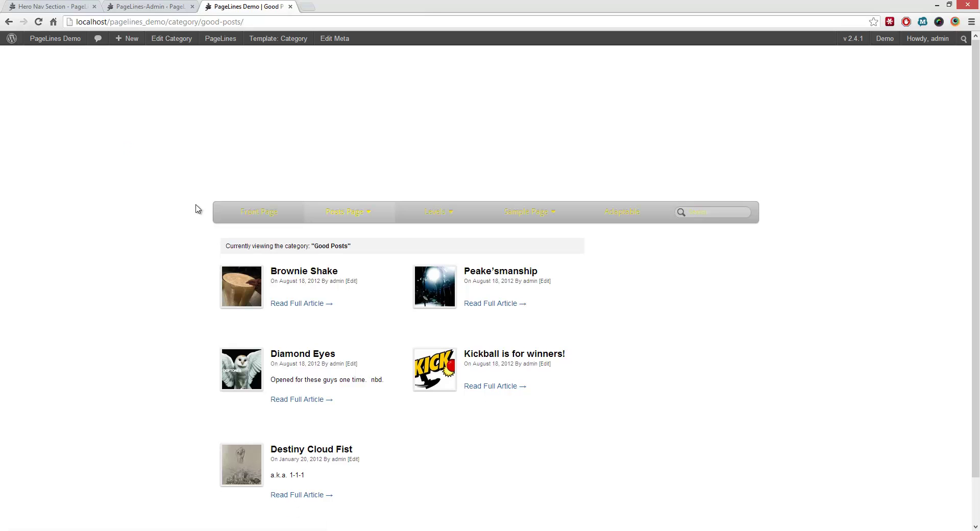
mouse_move(349, 213)
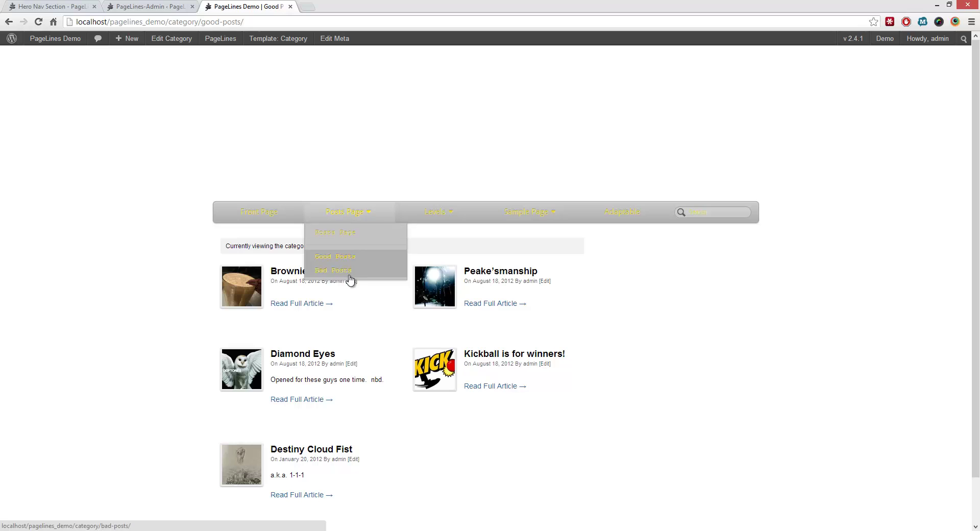
- Set Hero Nav's Base Text Color to the orange #de9504, save the options and reload the Good Posts page
left_click(152, 5)
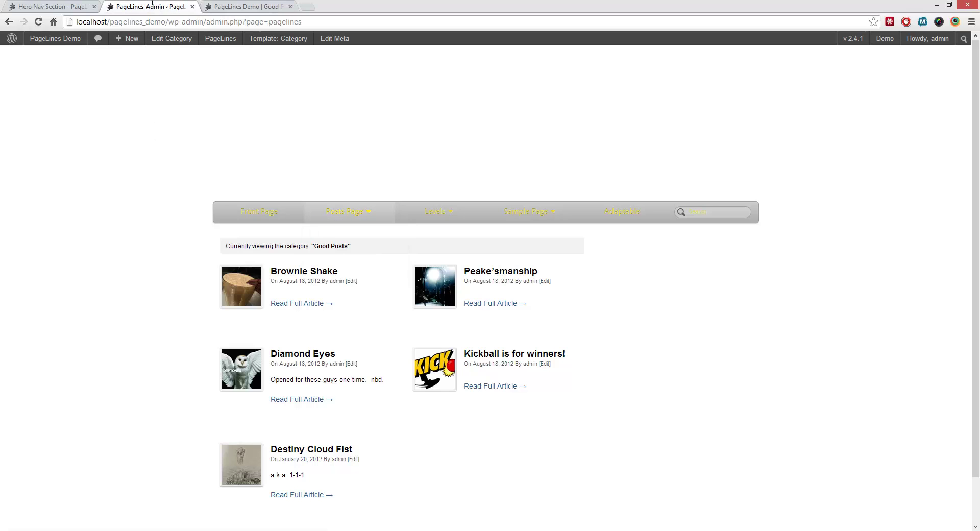
left_click(671, 279)
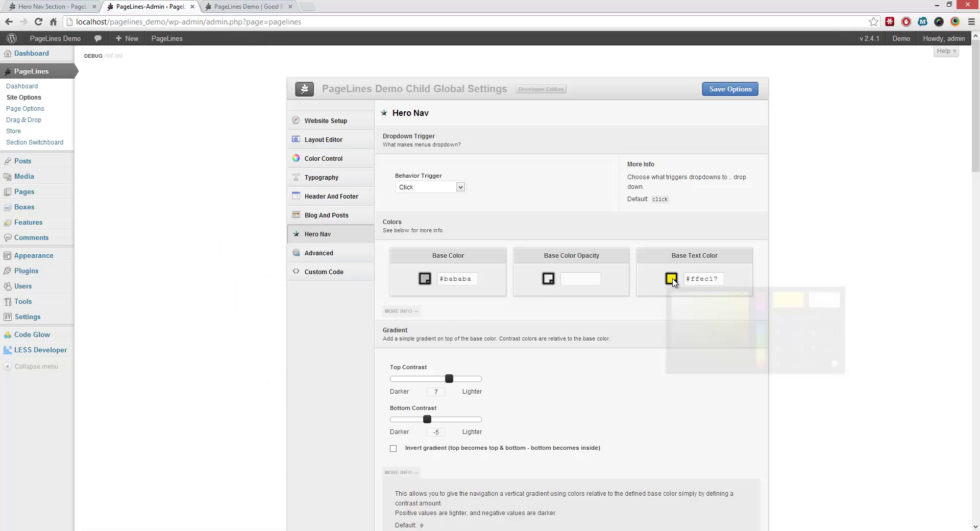
left_click_drag(766, 359, 765, 361)
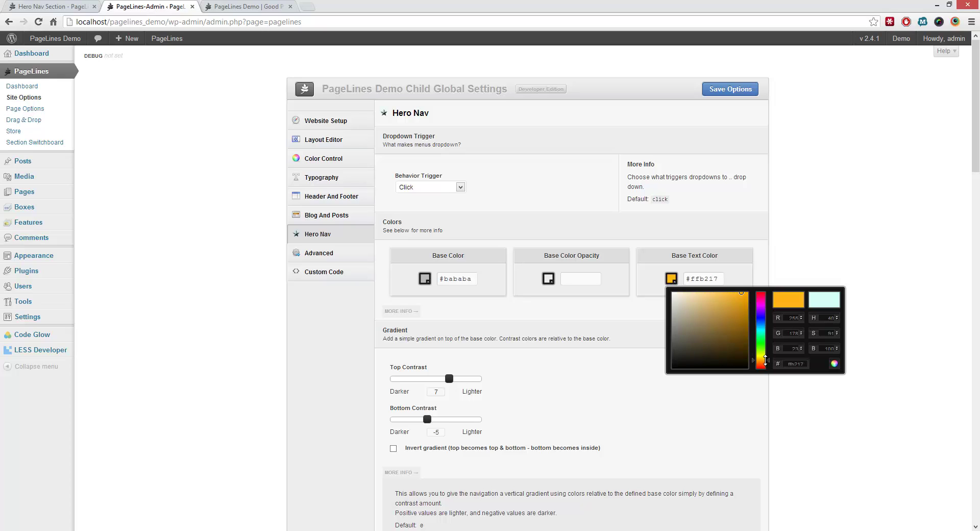
left_click(740, 304)
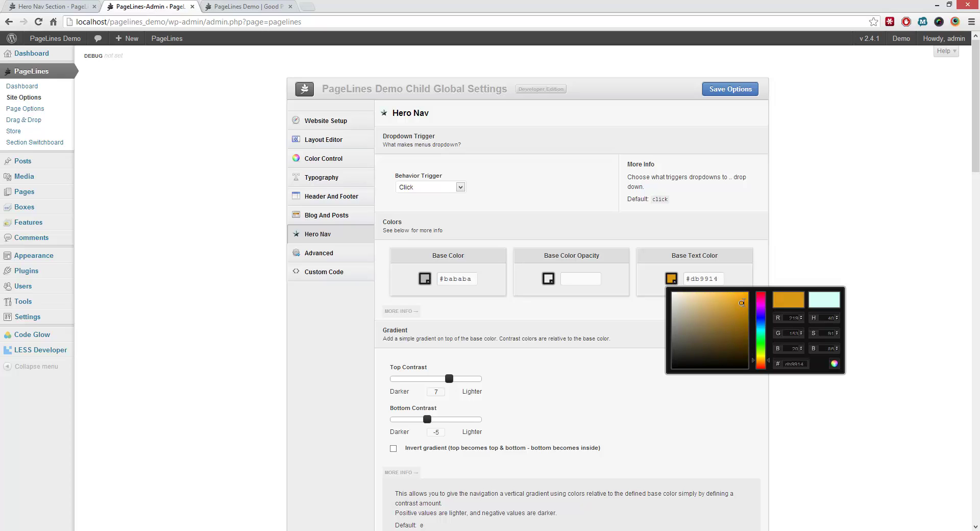
left_click(813, 239)
left_click(740, 96)
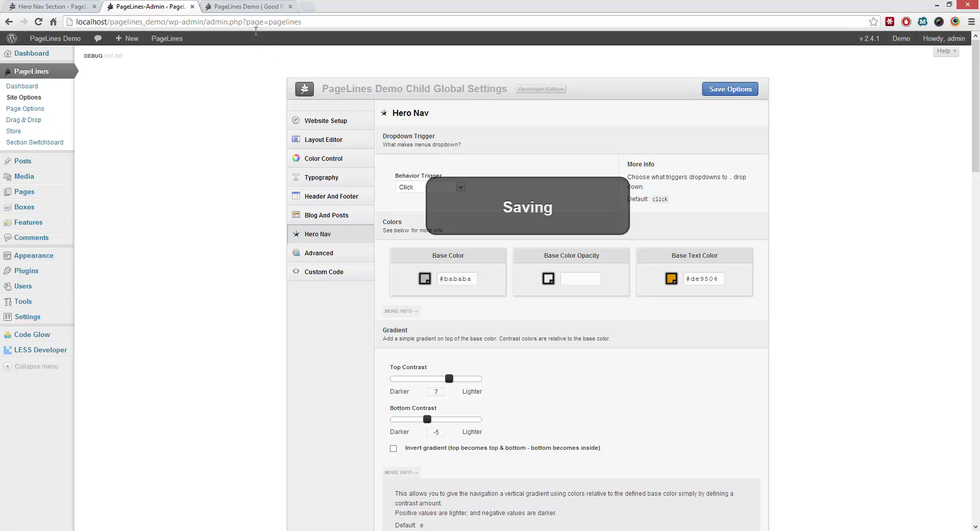
left_click(253, 6)
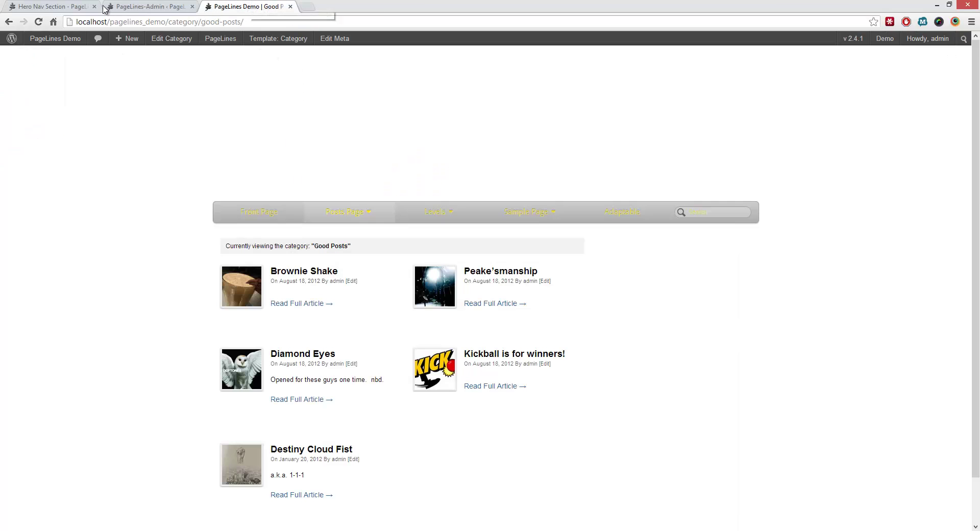
left_click(38, 22)
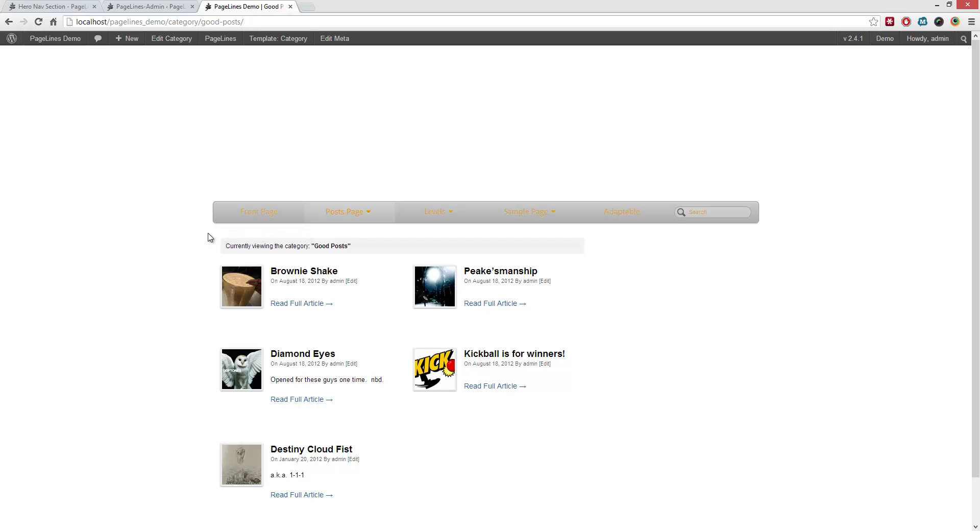
- Set Hero Nav's Base Text Color to the darker orange #de5b04 and save the options
left_click(173, 6)
left_click(672, 279)
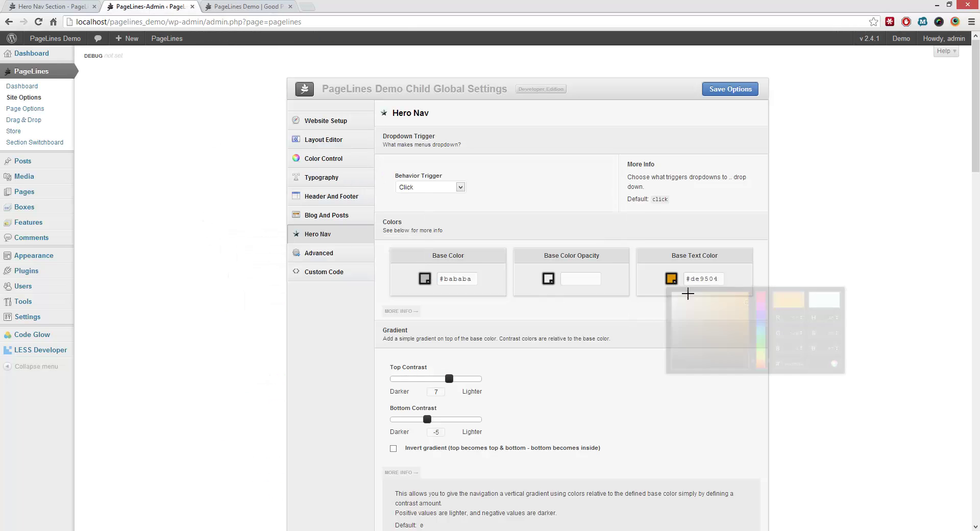
left_click(765, 363)
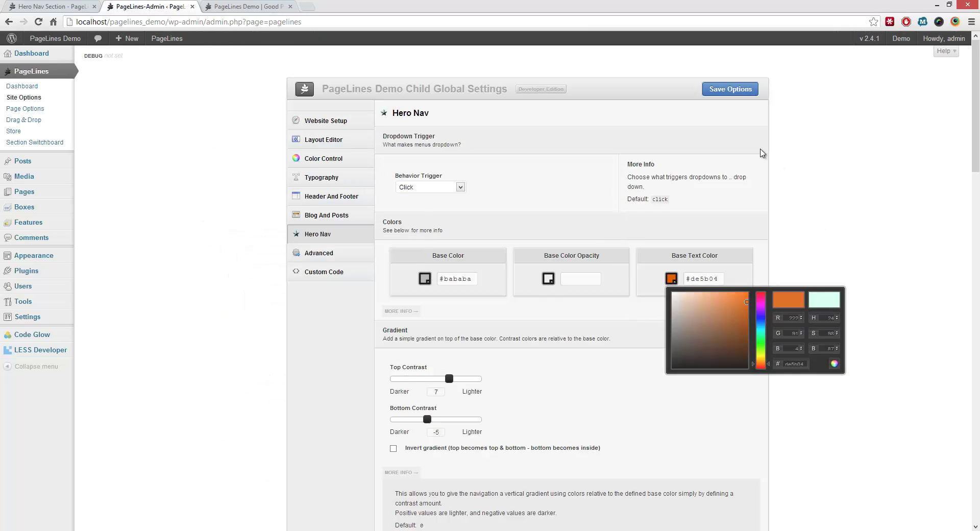
left_click(730, 89)
- Check the navigation bar and its Posts Page dropdown on the Good Posts page against the Hero Nav color settings
left_click(234, 5)
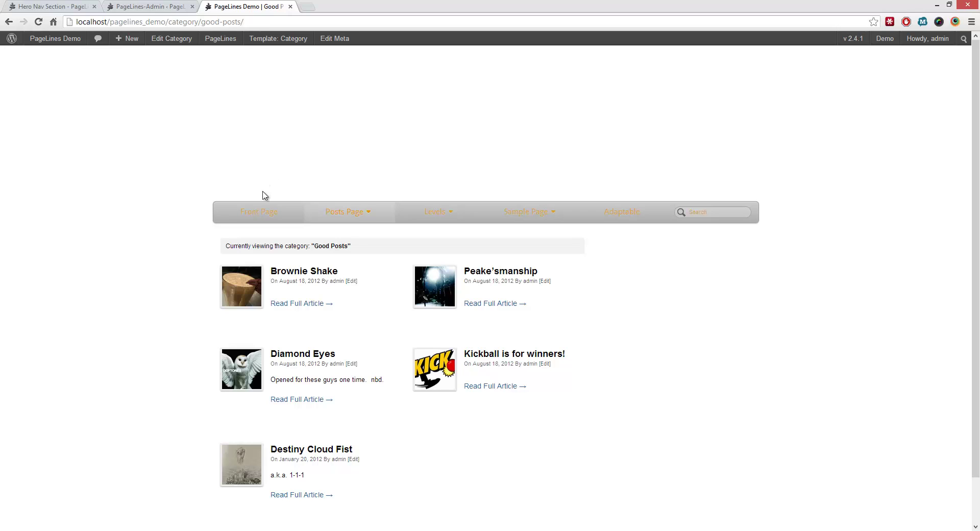
mouse_move(371, 222)
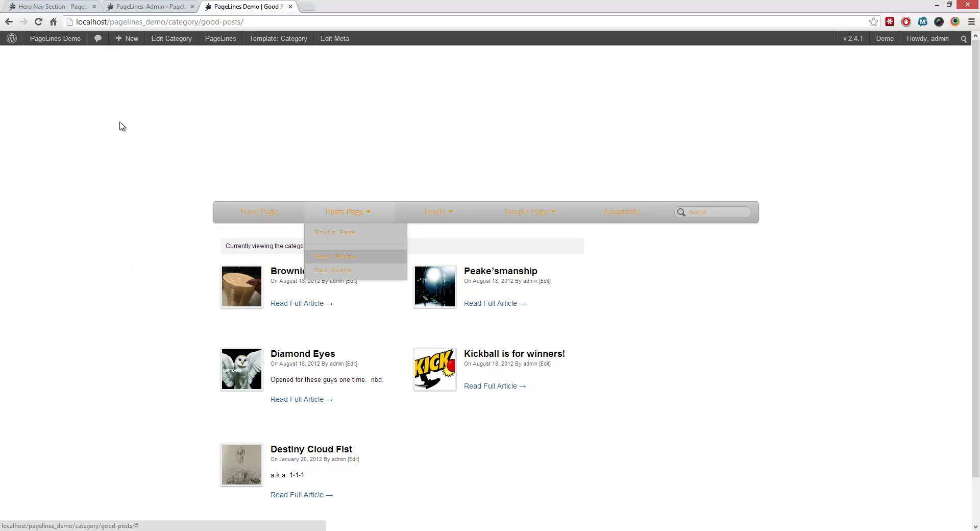
left_click(150, 6)
scroll(594, 348, "down", 3)
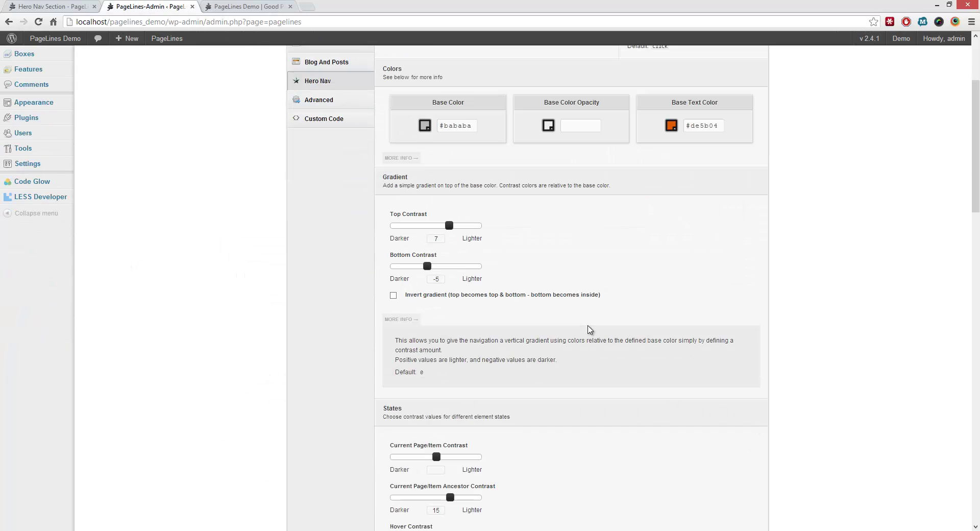
scroll(596, 329, "up", 3)
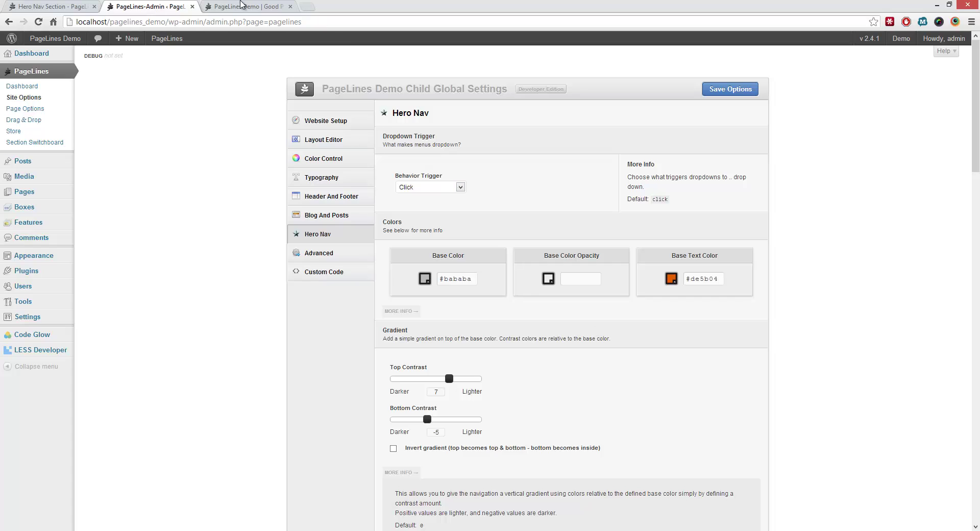
left_click(243, 6)
mouse_move(220, 39)
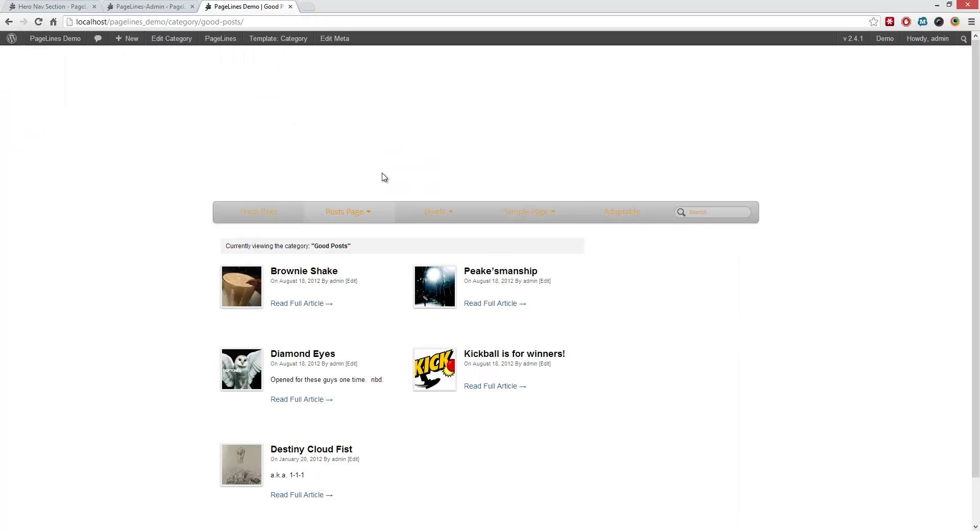
- Set Hero Nav's Base Color to the dark grey #575757 in the site options
left_click(147, 6)
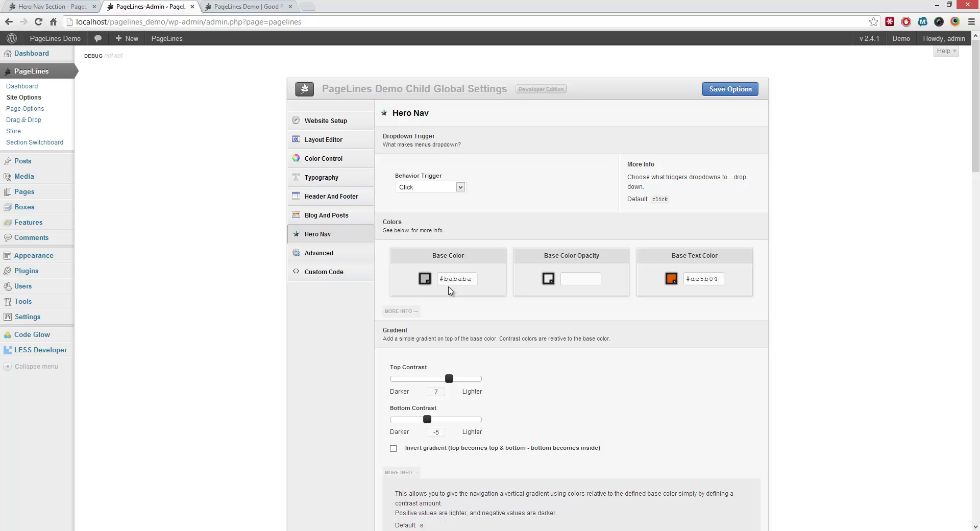
left_click(429, 282)
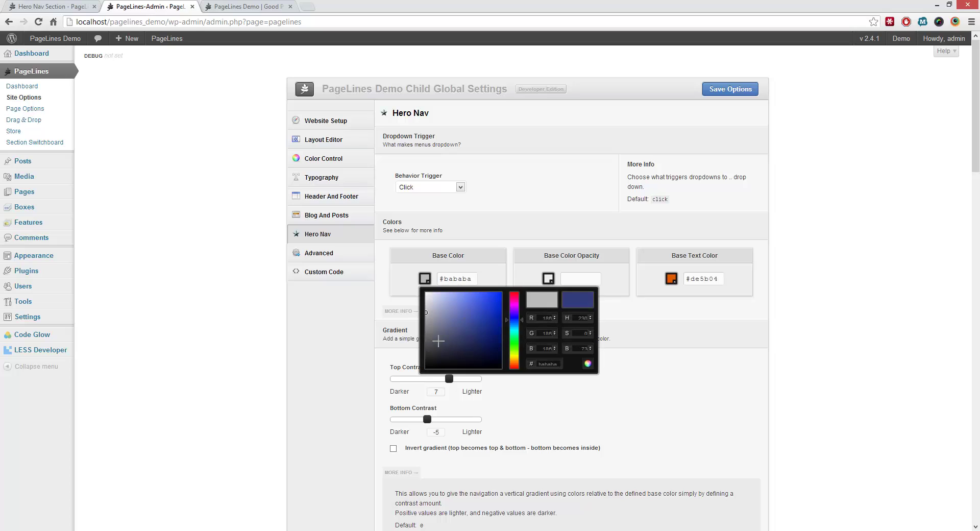
left_click(426, 341)
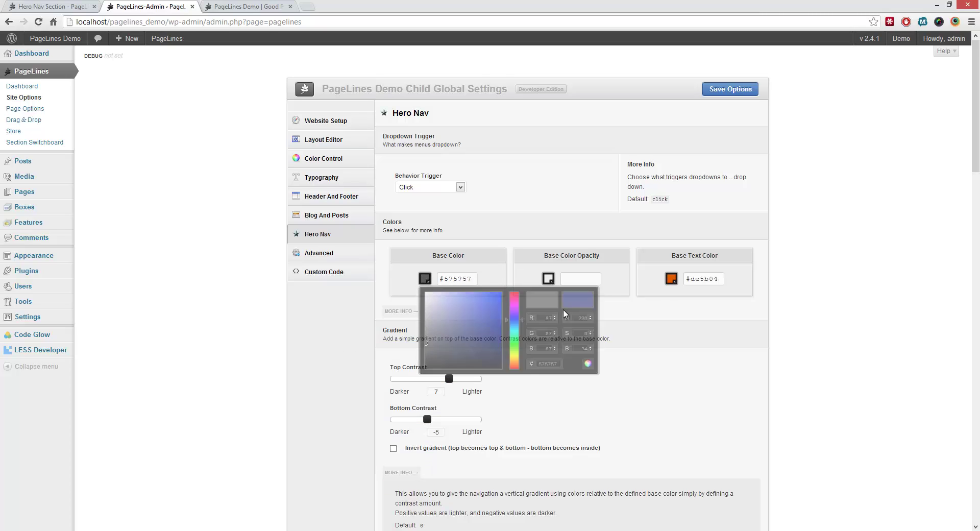
left_click(732, 308)
- Set Hero Nav's Base Text Color to white #ffffff and save the options
left_click(672, 280)
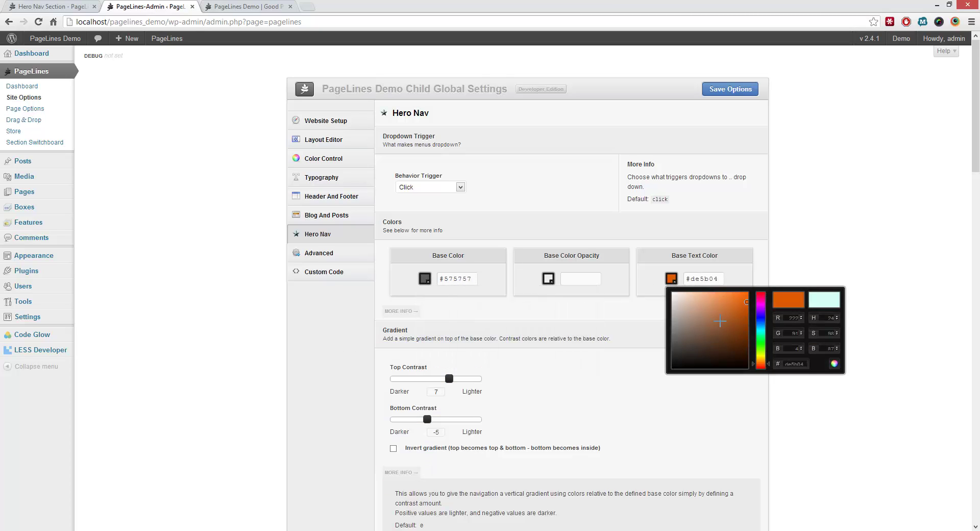
left_click_drag(675, 301, 828, 199)
left_click(743, 373)
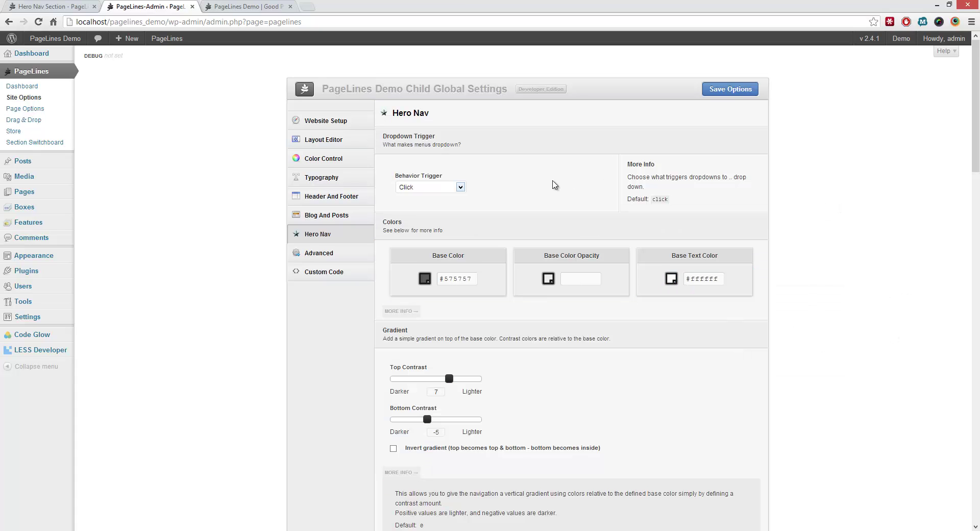
left_click(729, 91)
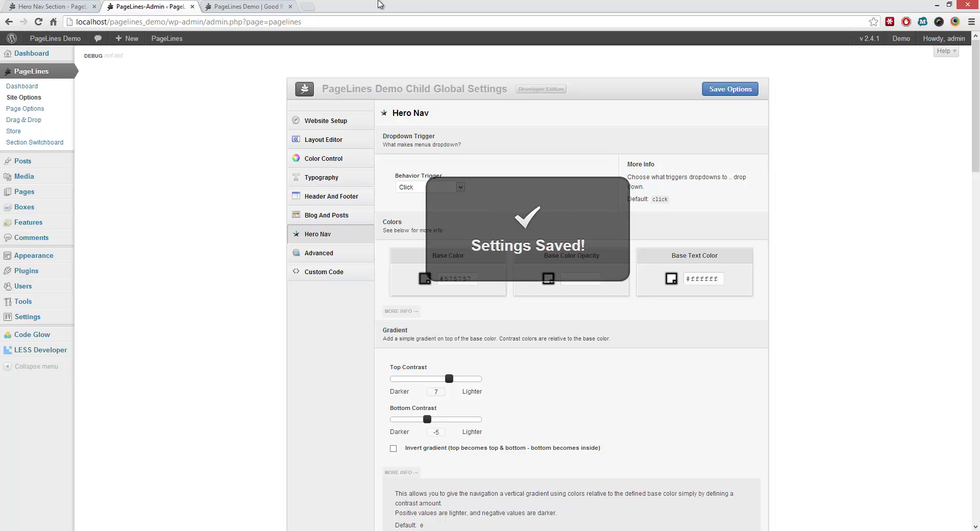
- Reload the Good Posts page, inspect the Levels dropdown and its submenus, and return to the Hero Nav options
left_click(225, 7)
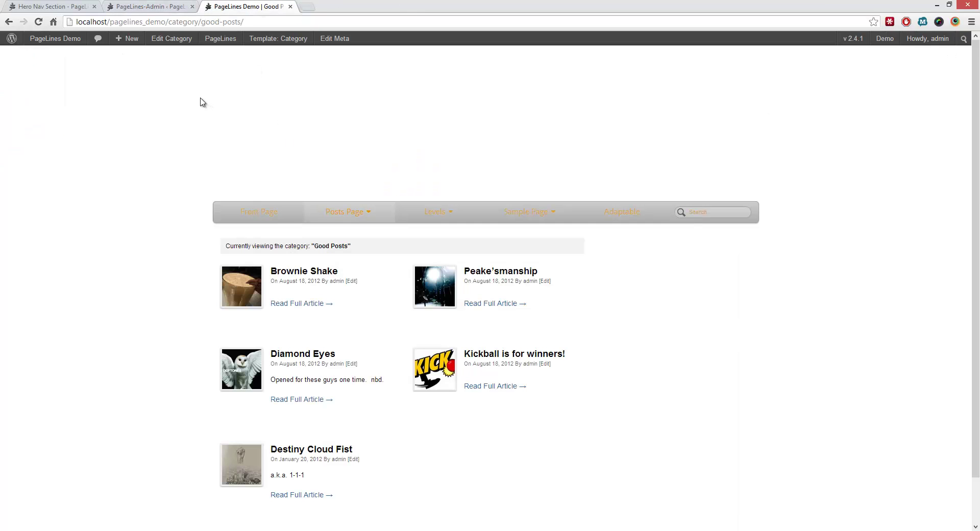
key("F5")
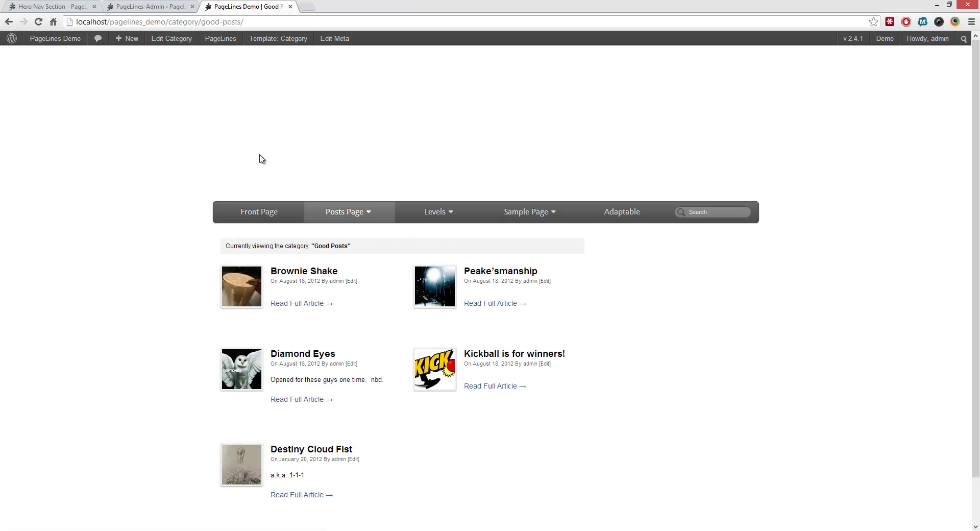
mouse_move(448, 211)
mouse_move(439, 256)
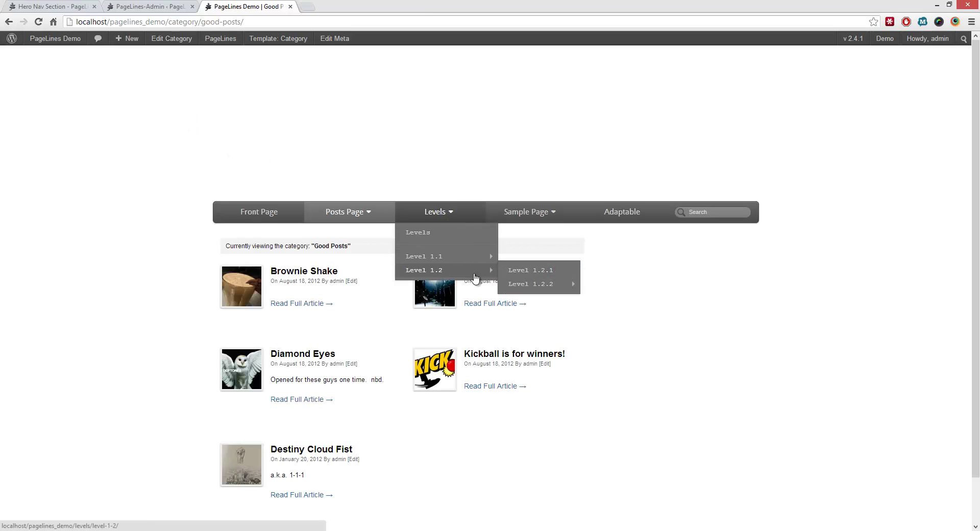
mouse_move(552, 213)
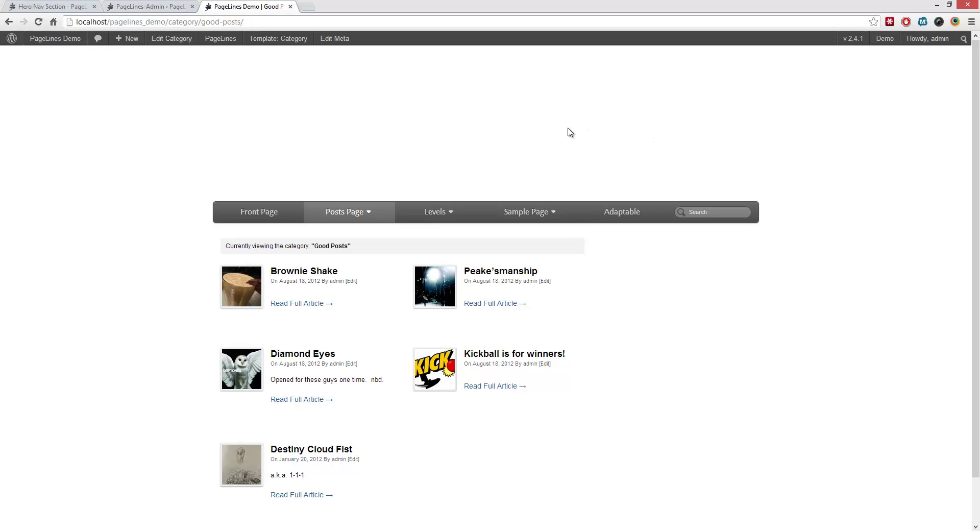
left_click(137, 6)
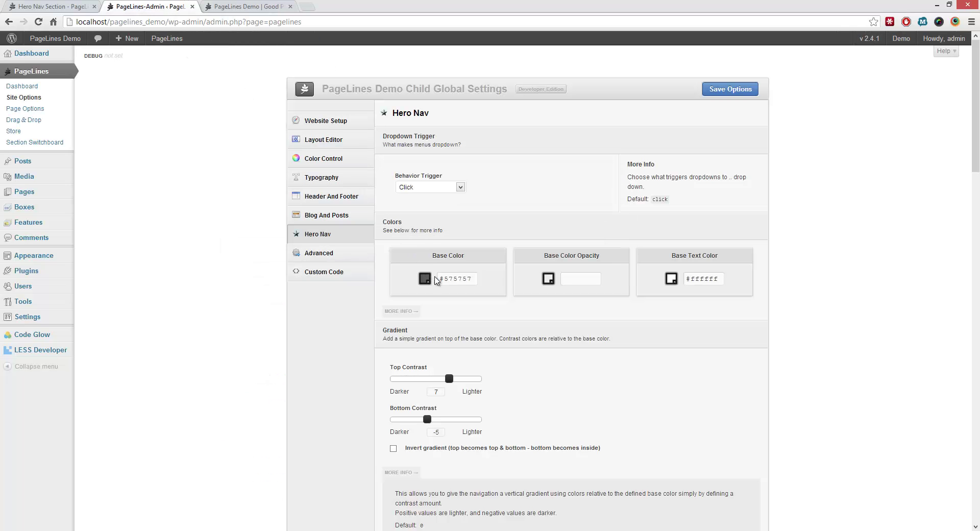
- Set Hero Nav's Base Color to the near-white #f7f7f7
left_click(425, 279)
left_click_drag(420, 299, 415, 296)
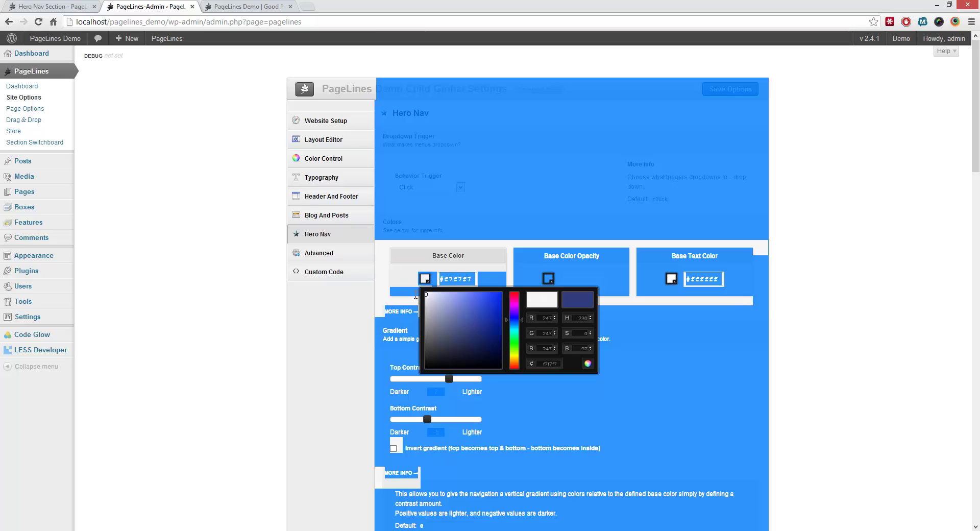
left_click(384, 277)
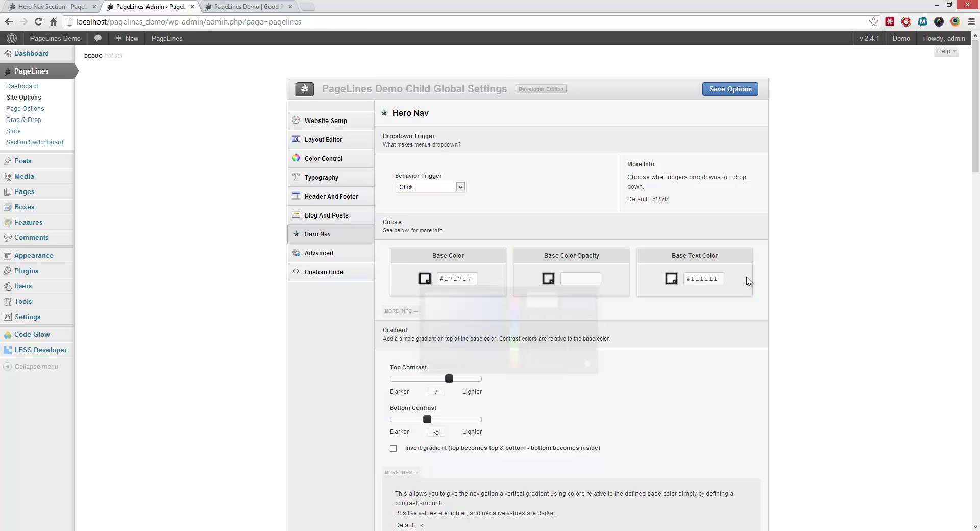
- Set Hero Nav's Base Text Color to the dark grey #525252 and save the options
left_click(678, 280)
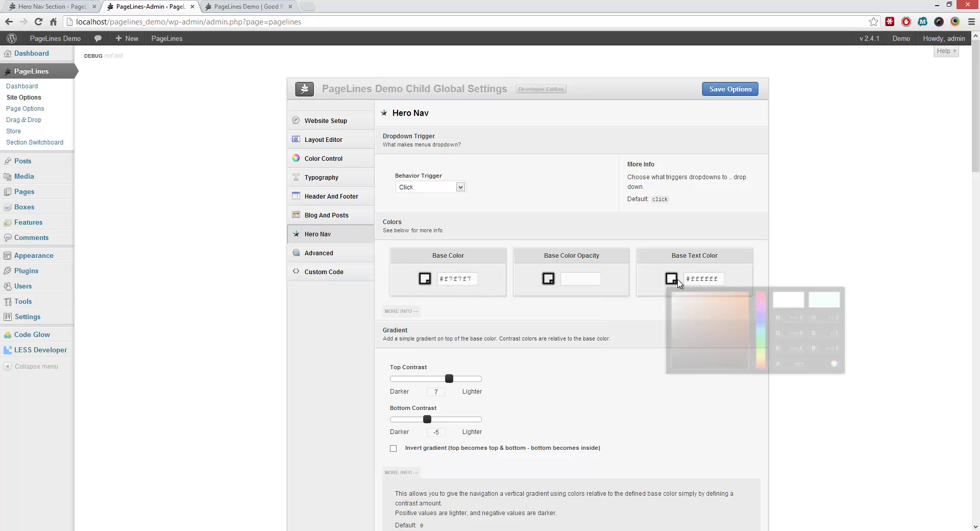
left_click_drag(672, 293, 667, 343)
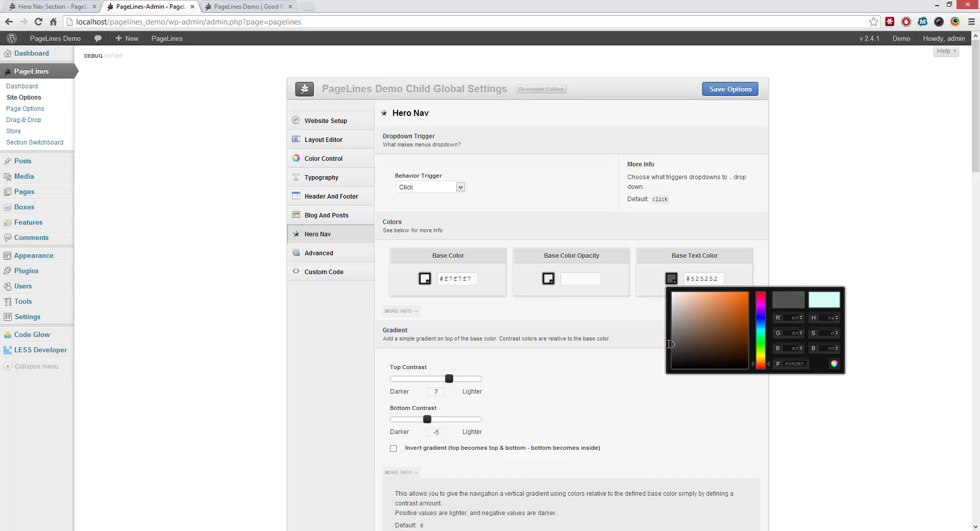
left_click(824, 243)
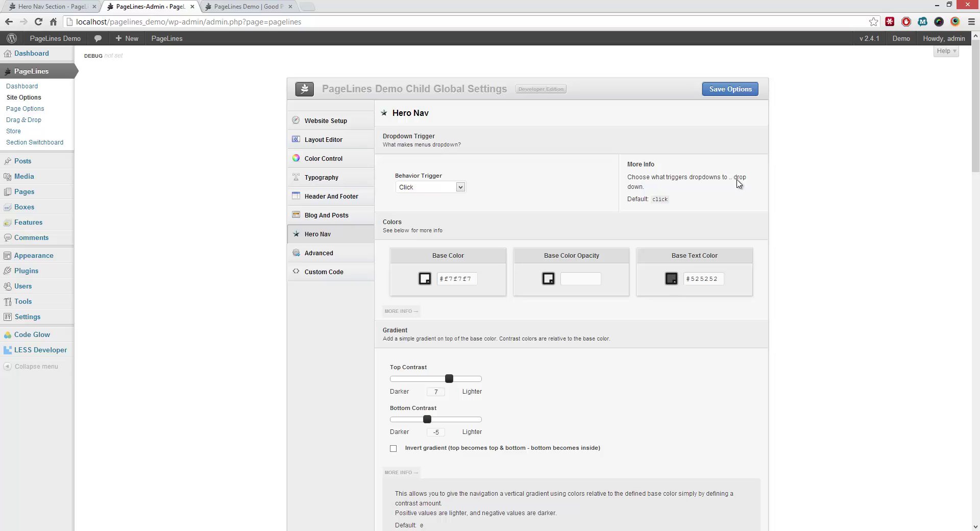
left_click(729, 89)
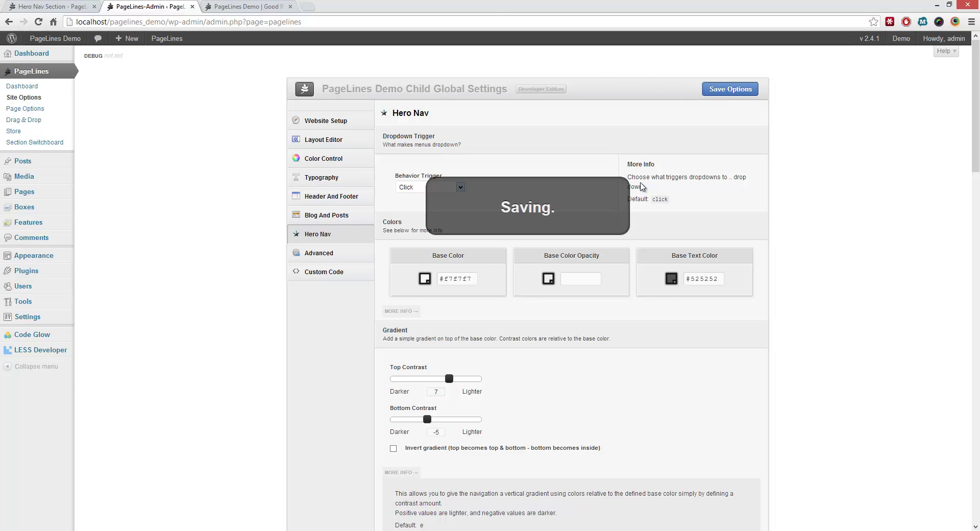
- Reload the Good Posts page, inspect the navigation bar and its Posts Page dropdown, and return to the Hero Nav options
left_click(215, 6)
key("F5")
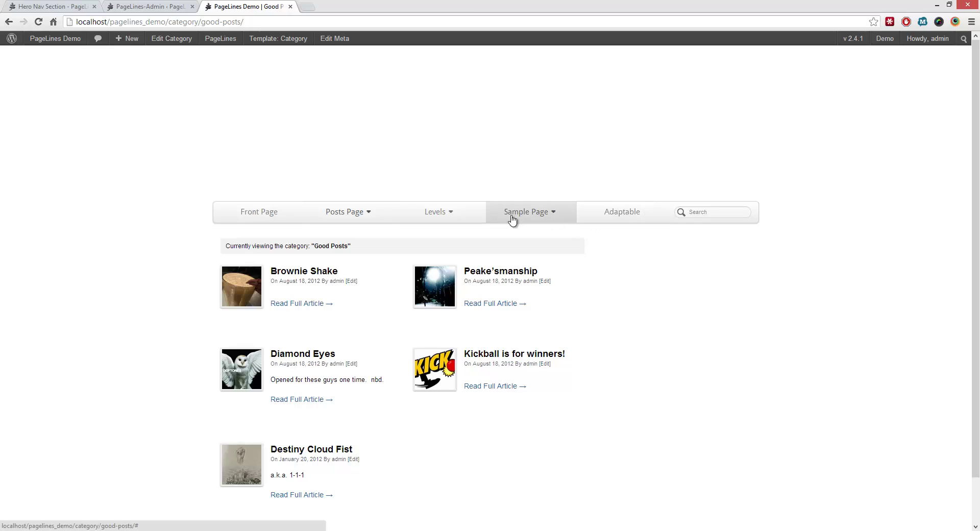
left_click(345, 217)
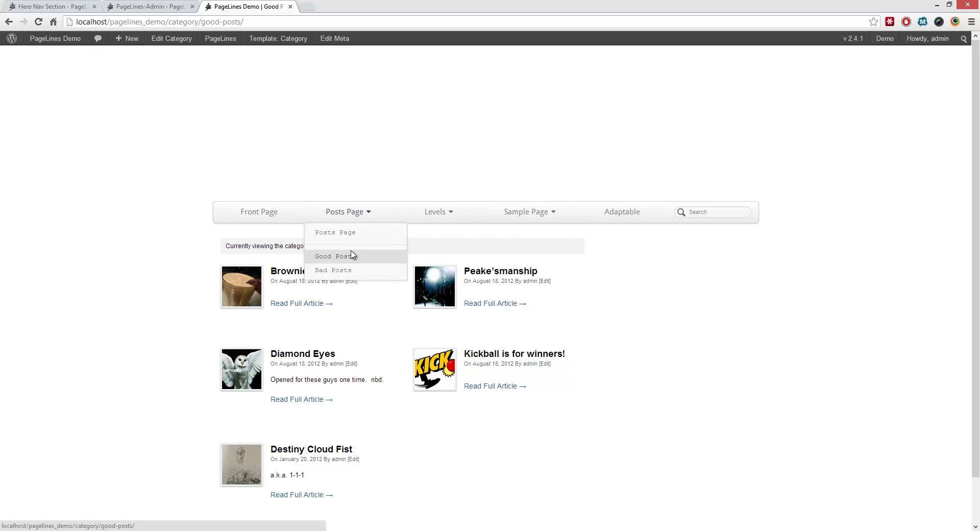
left_click(462, 221)
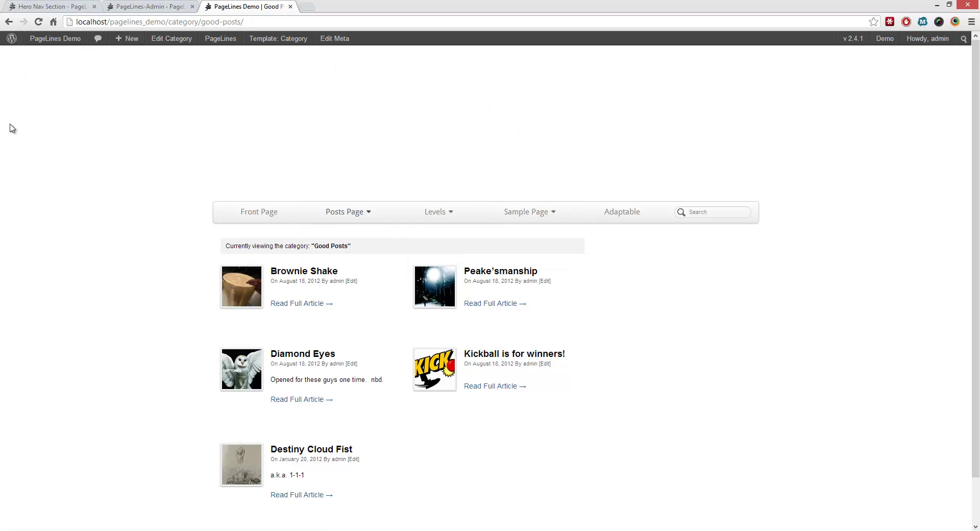
left_click(151, 5)
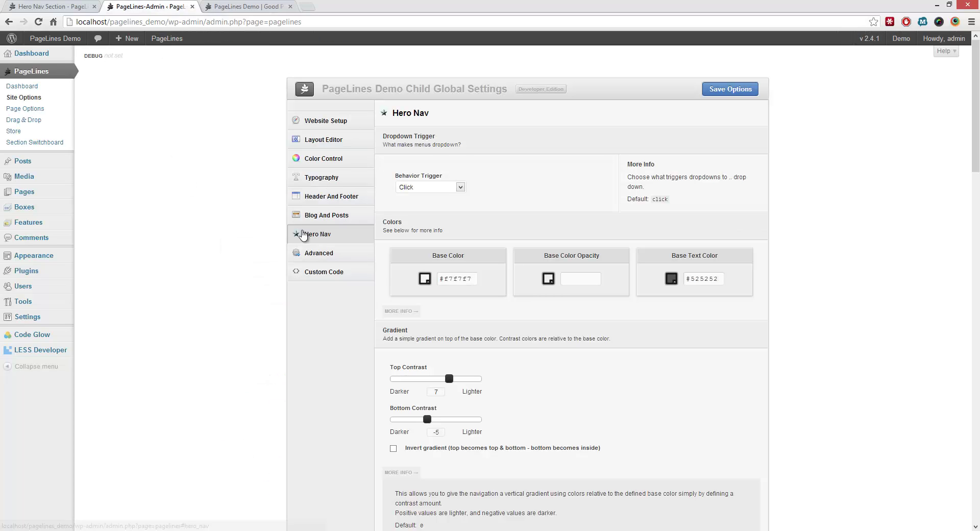
- Set Hero Nav's Base Text Color to the muted green #779971
left_click(672, 281)
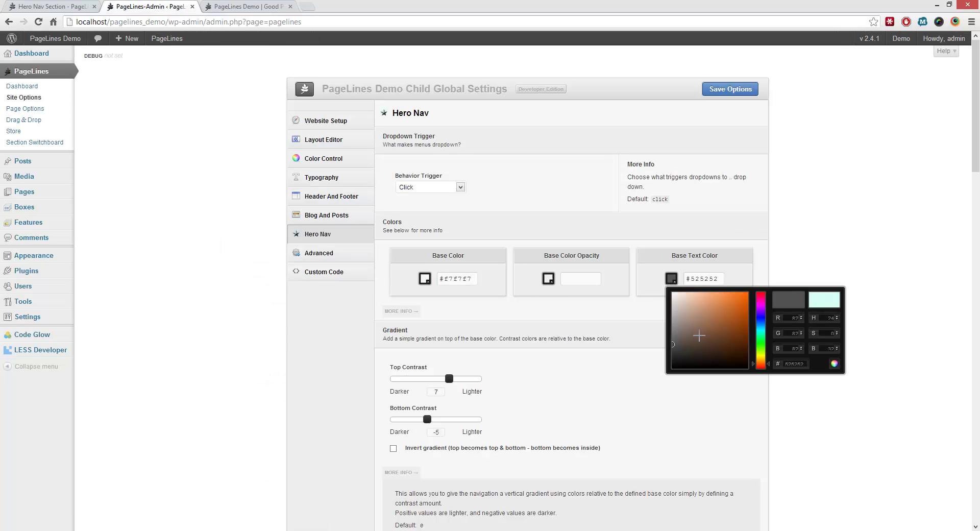
left_click(711, 320)
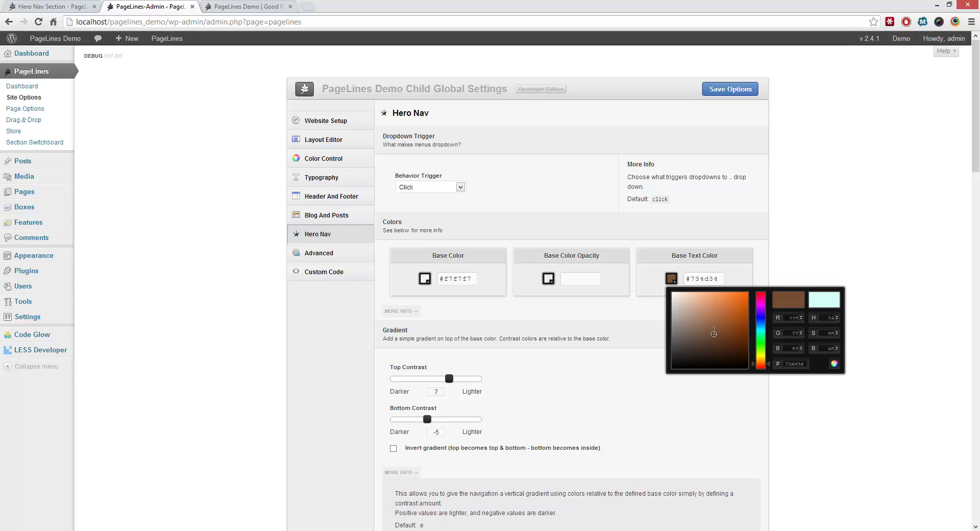
left_click(763, 346)
left_click_drag(764, 347, 763, 346)
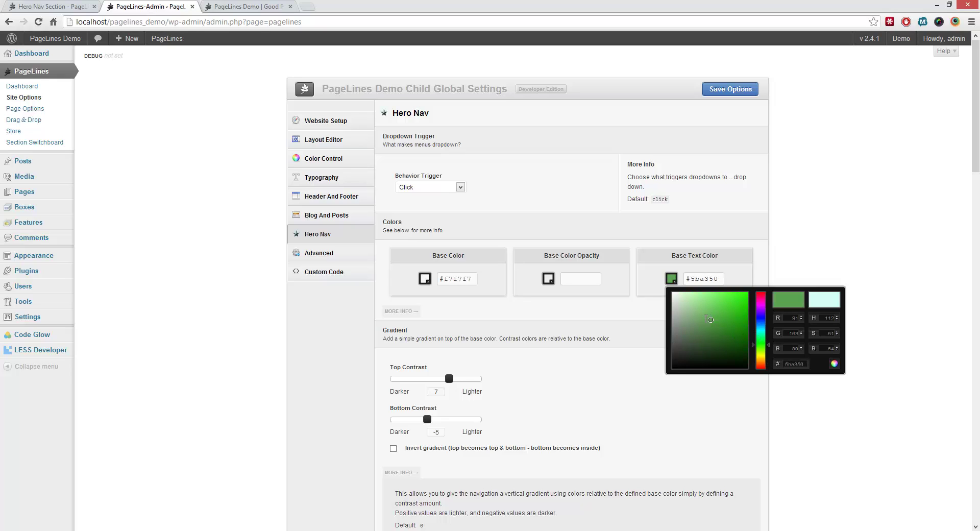
mouse_move(711, 319)
left_mouse_down()
mouse_move(695, 310)
mouse_move(693, 321)
left_mouse_up()
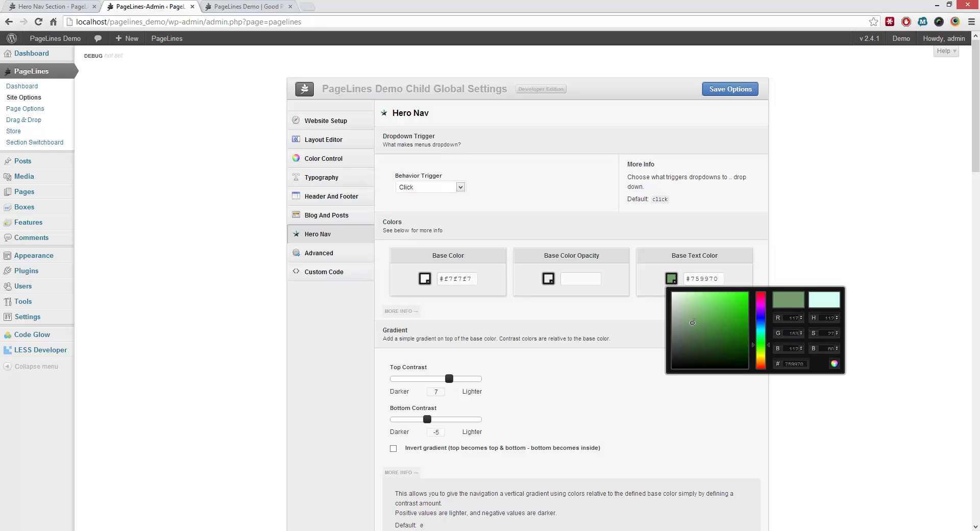
left_click(809, 251)
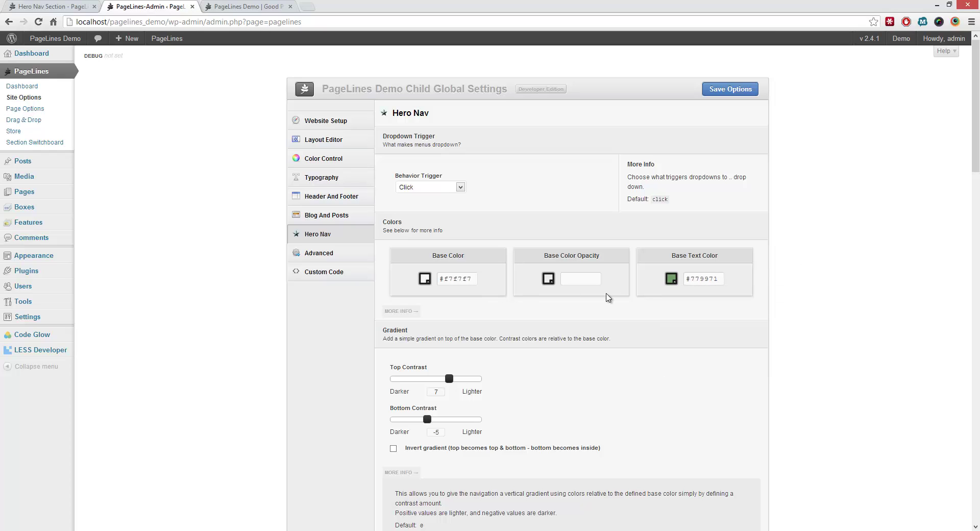
- Copy the Base Text Color value #779971 into Hero Nav's Base Color
left_click(709, 278)
triple_click(709, 279)
key("ctrl+c")
triple_click(480, 274)
key("ctrl+v")
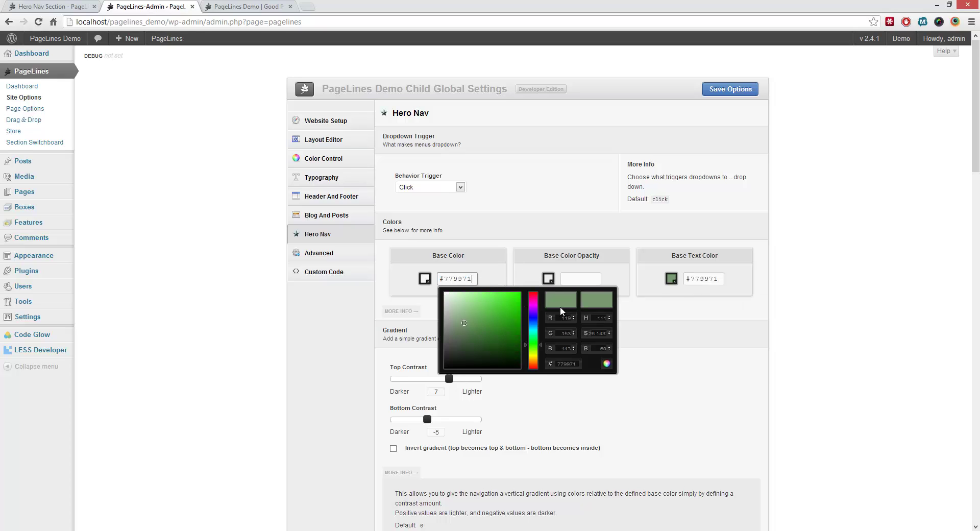
- Set Hero Nav's Base Text Color to the yellow #d1ca49 and save the options
left_click(672, 279)
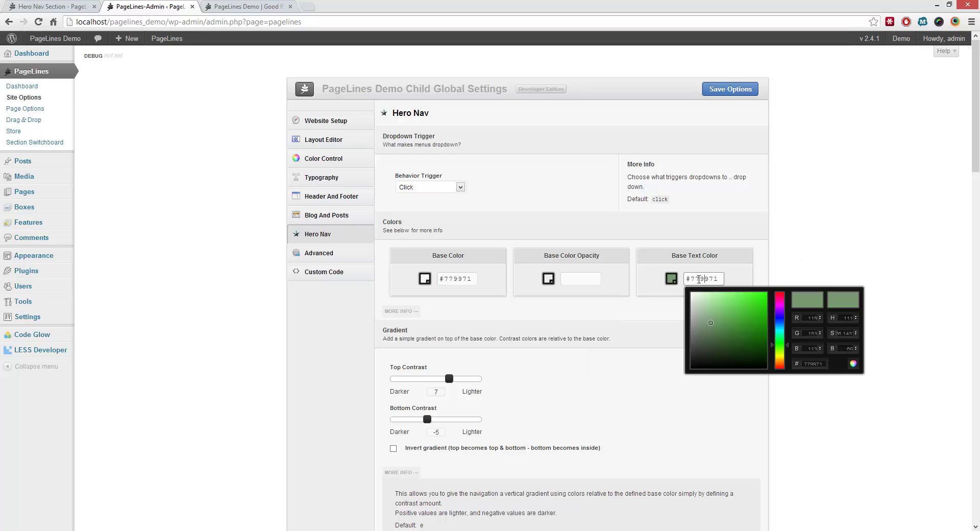
left_click(672, 279)
left_click(674, 282)
left_click(674, 283)
left_click(674, 282)
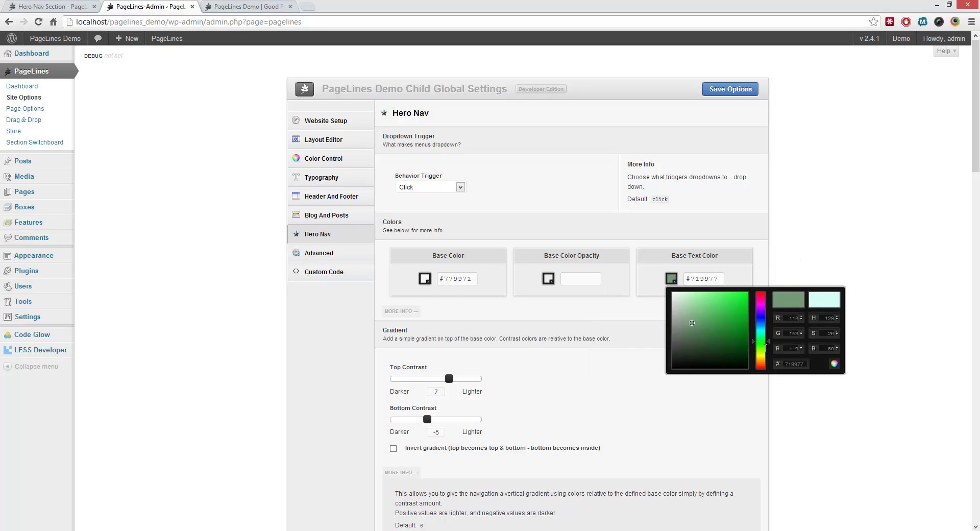
mouse_move(765, 344)
left_mouse_down()
mouse_move(764, 356)
mouse_move(710, 326)
mouse_move(721, 306)
left_mouse_up()
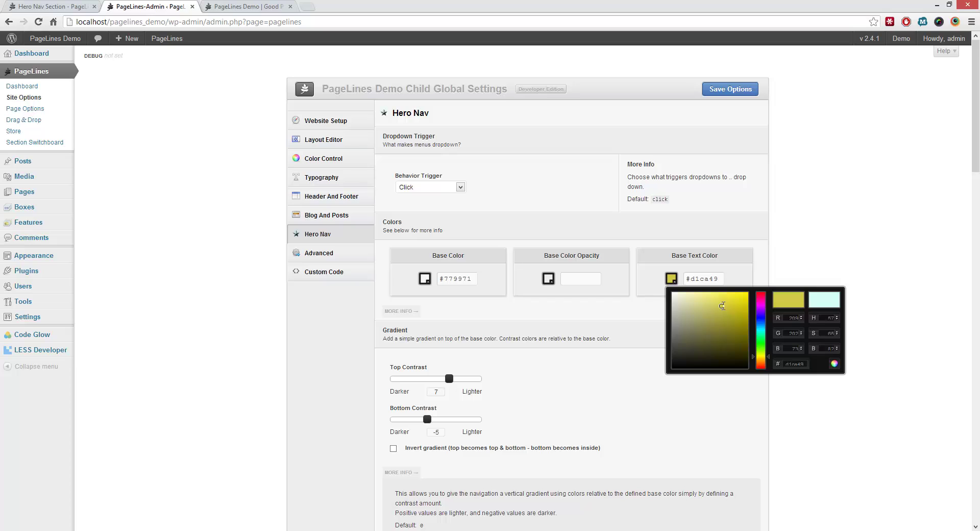
left_click(795, 257)
left_click(730, 90)
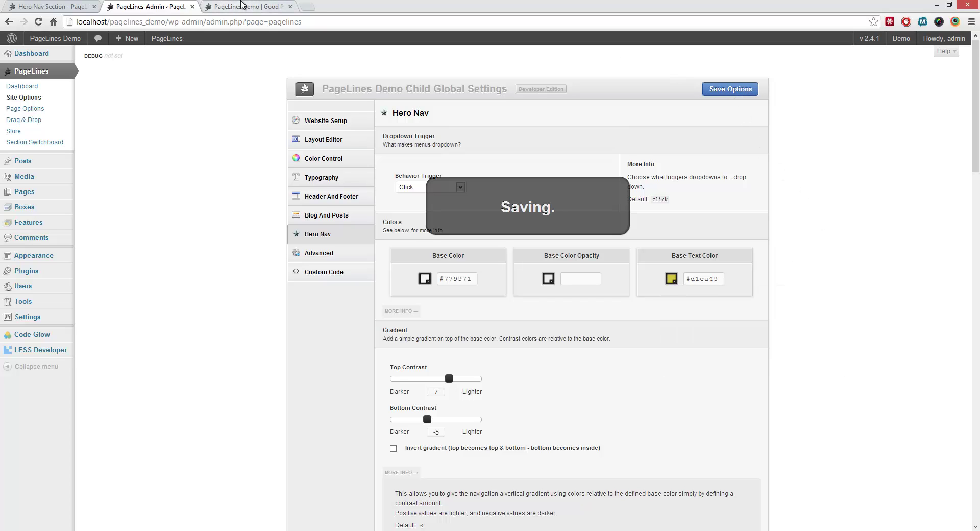
- Reload the Good Posts page, check the navigation bar's new base and text colors, and return to the Hero Nav options
left_click(237, 7)
key("F5")
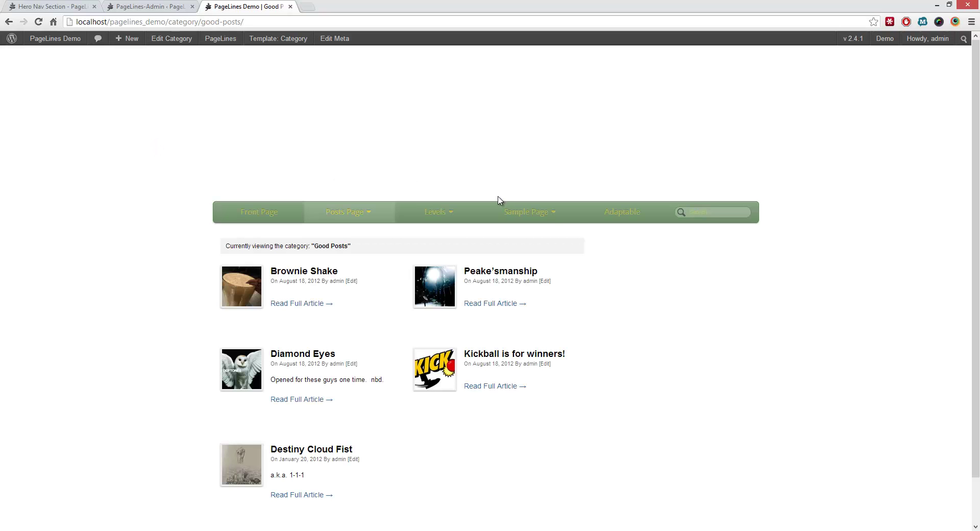
mouse_move(462, 223)
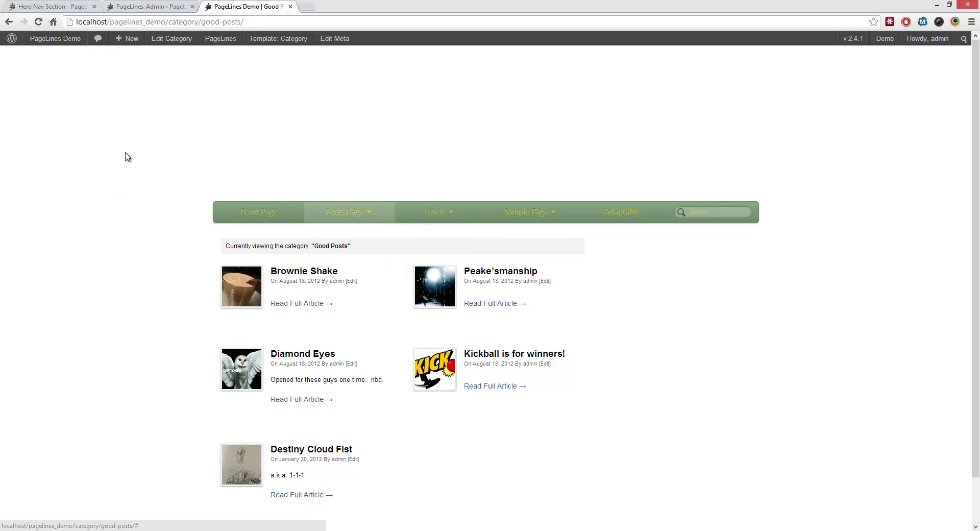
left_click(146, 6)
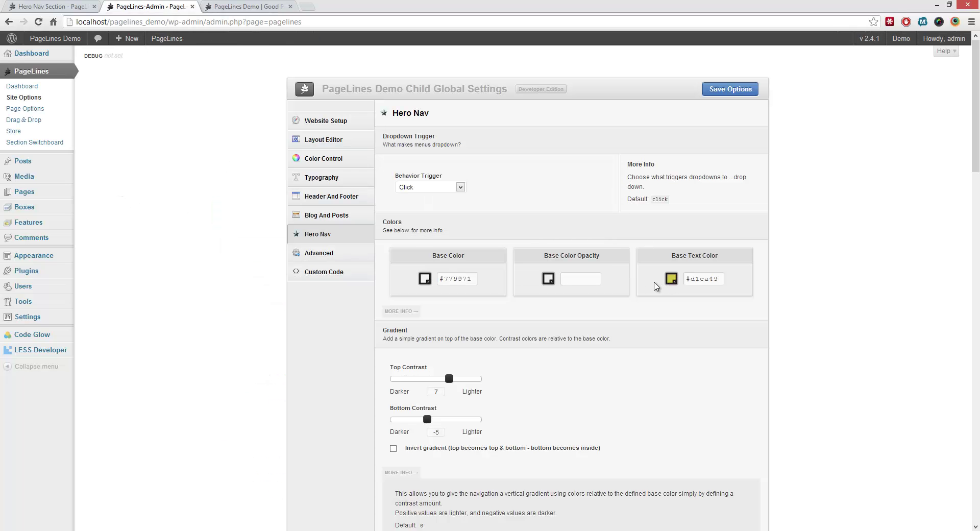
- Brighten Hero Nav's Base Text Color to the pure yellow #fff200 and save the options
left_click(672, 278)
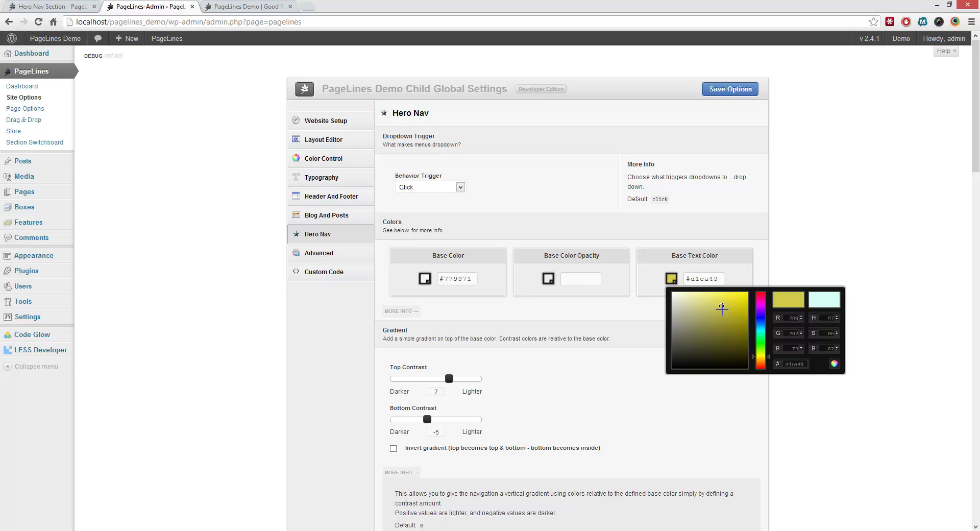
mouse_move(721, 304)
left_mouse_down()
mouse_move(739, 316)
mouse_move(739, 294)
left_mouse_up()
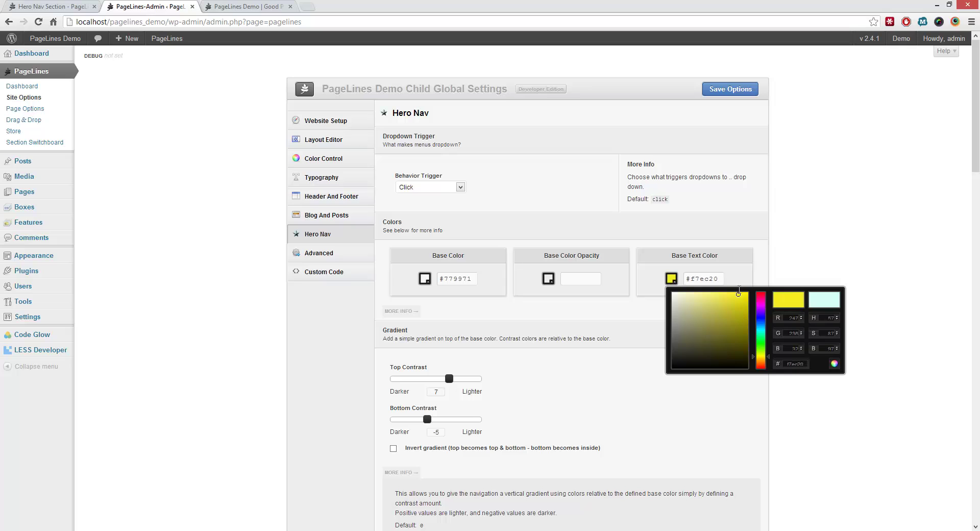
left_click(217, 6)
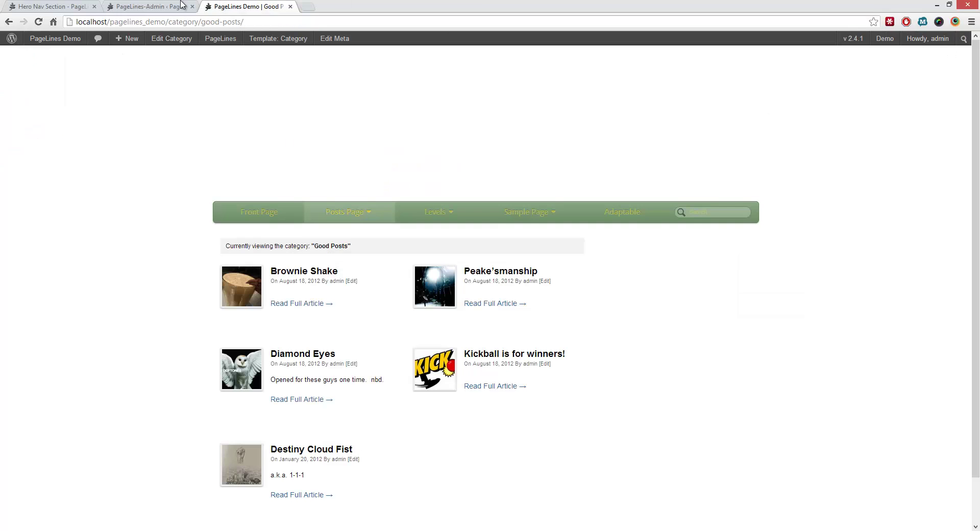
left_click(183, 6)
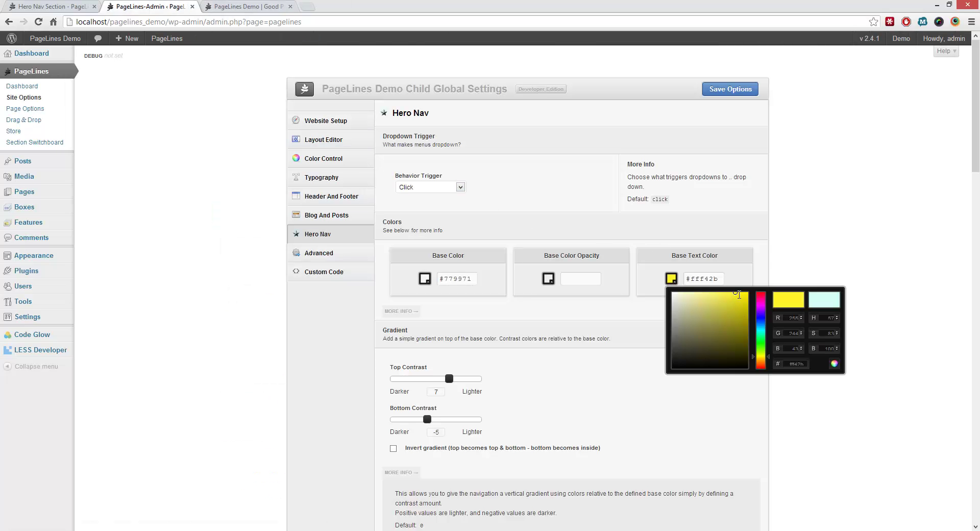
mouse_move(738, 295)
left_mouse_down()
mouse_move(748, 292)
mouse_move(778, 168)
left_mouse_up()
left_click(740, 203)
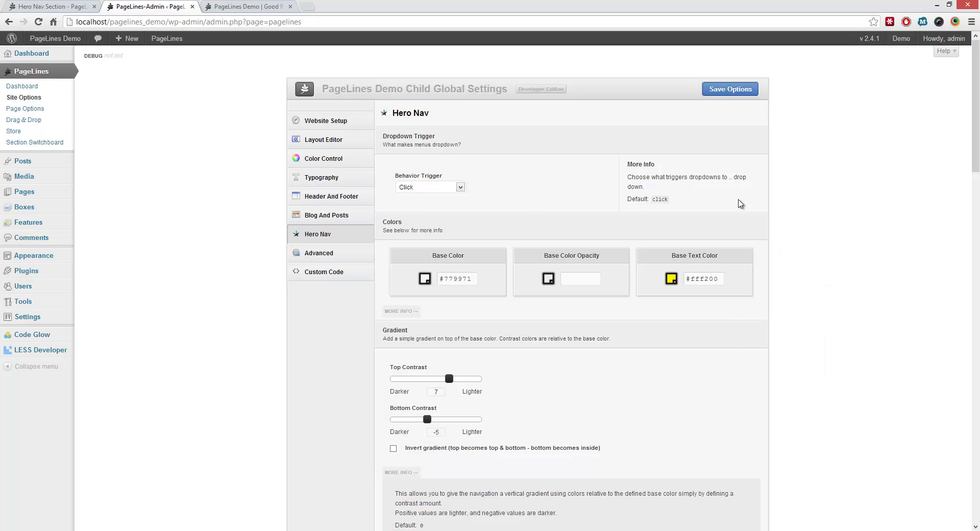
left_click(728, 91)
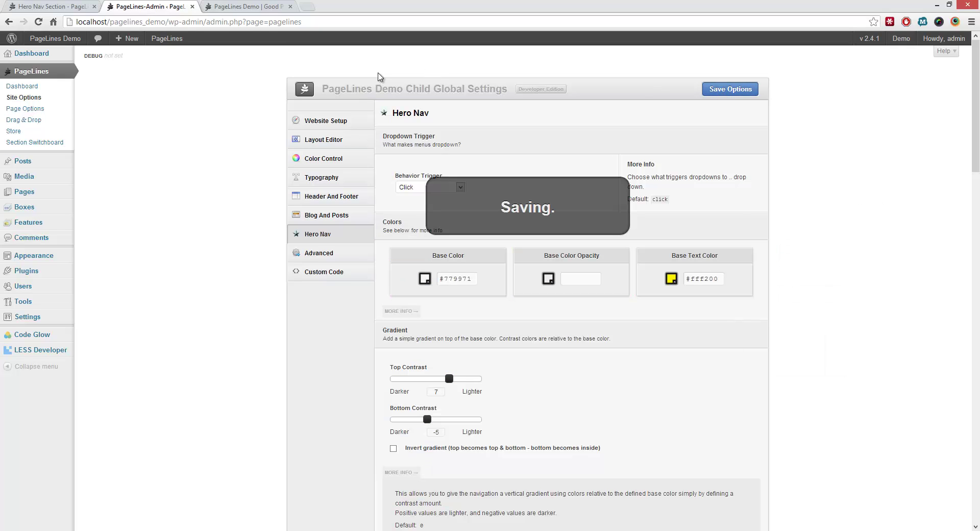
- Reload the Good Posts page to check the brighter menu text, and return to the site options
left_click(228, 6)
key("F5")
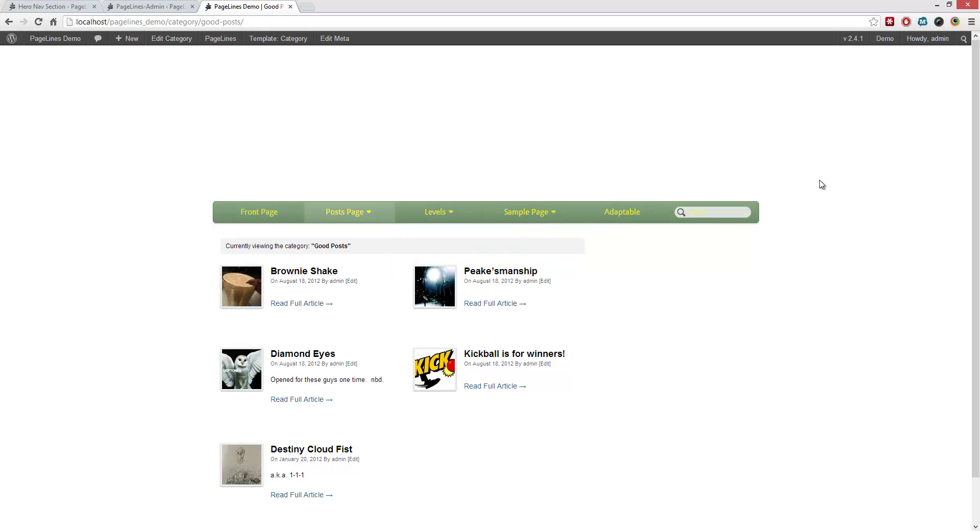
left_click(154, 4)
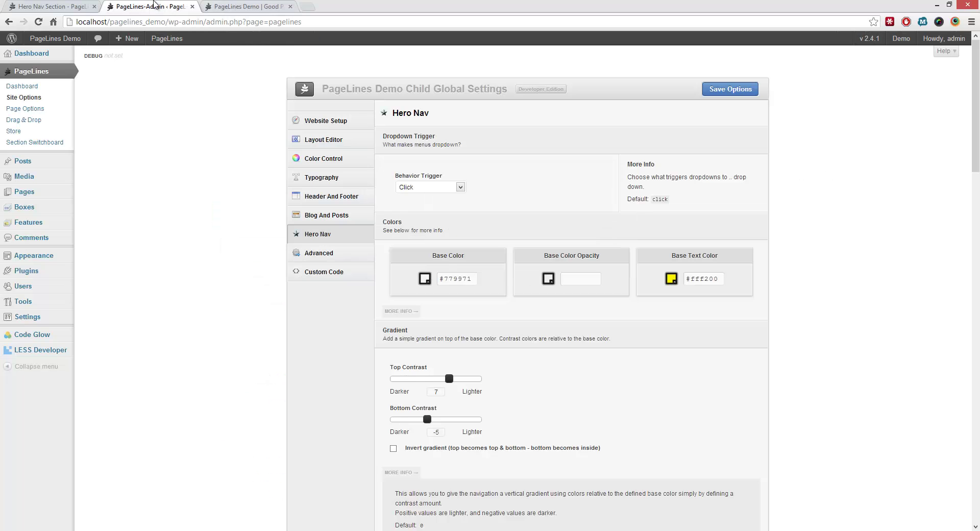
- Set the site background image in Color Control to wallpaper-1772276.jpg from the media library
left_click(319, 158)
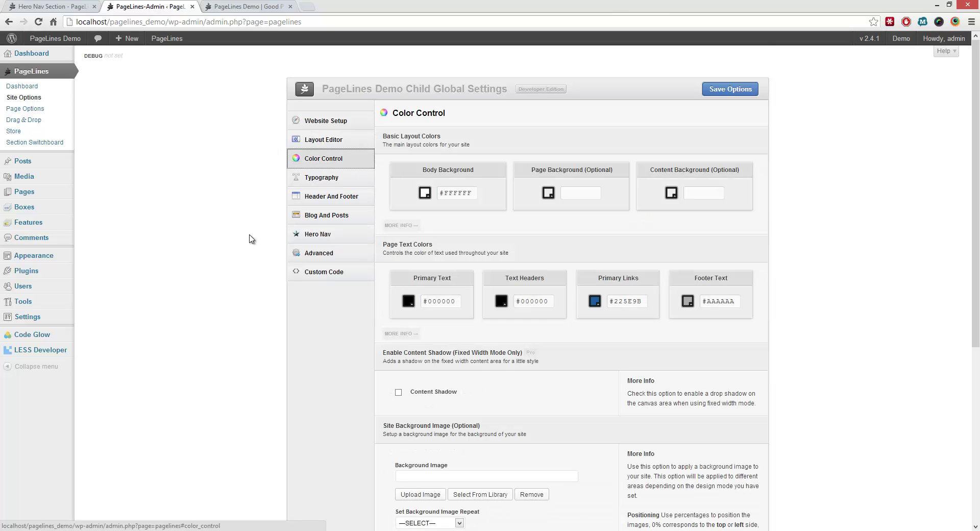
scroll(249, 238, "down", 5)
left_click(481, 209)
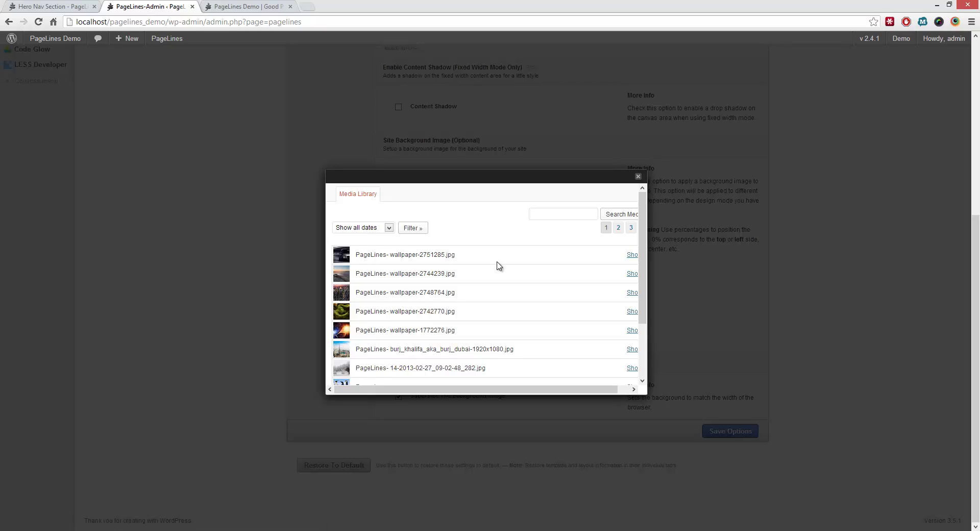
scroll(499, 286, "down", 1)
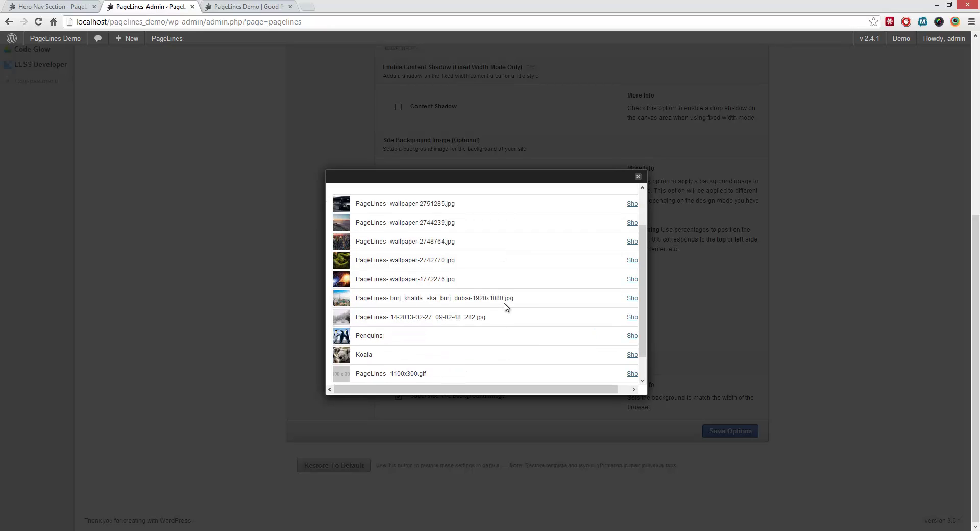
left_click(632, 278)
scroll(531, 335, "down", 2)
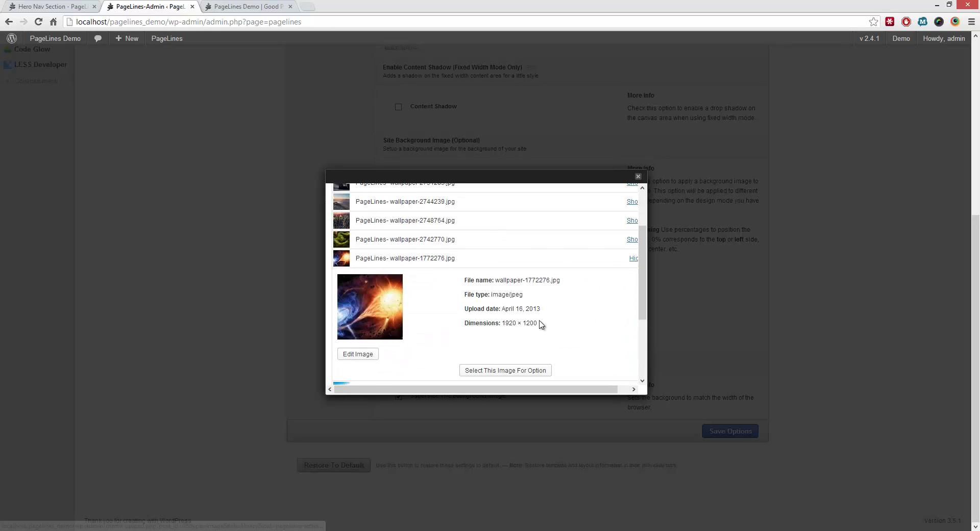
left_click(512, 323)
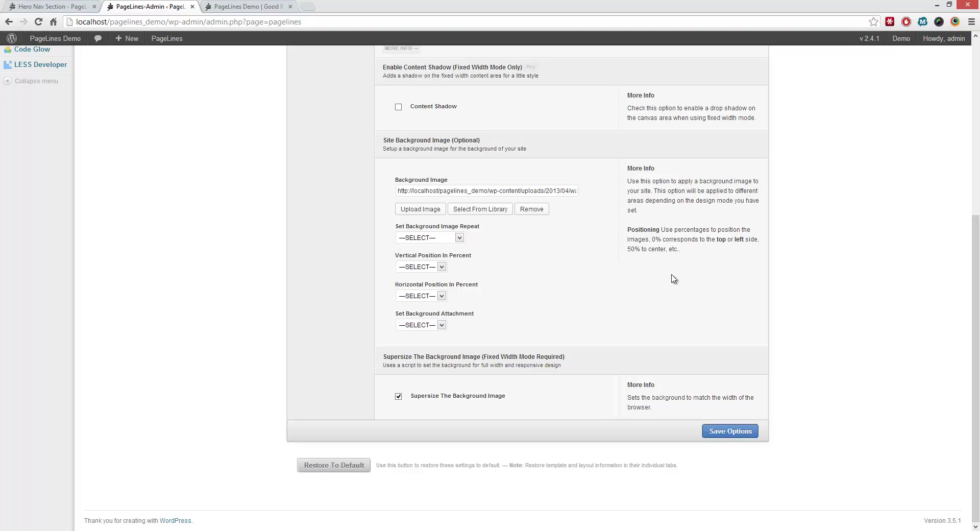
- Change Hero Nav's Base Color to the burnt orange #b54204
scroll(674, 279, "up", 6)
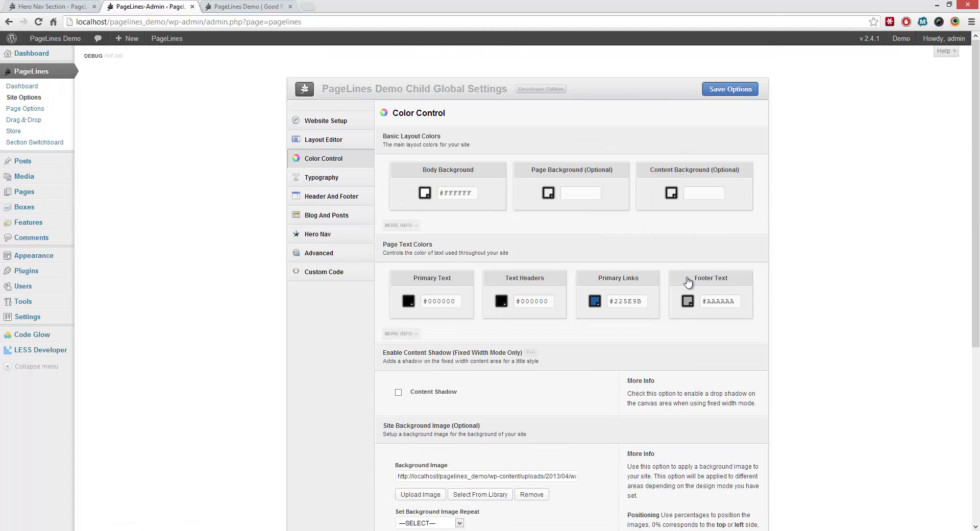
left_click(319, 234)
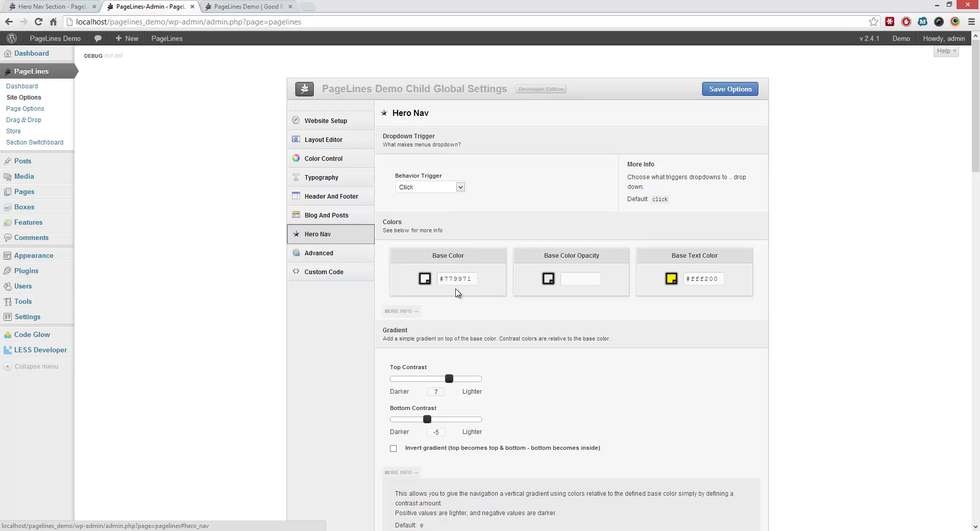
left_click(425, 278)
left_click_drag(425, 294, 518, 365)
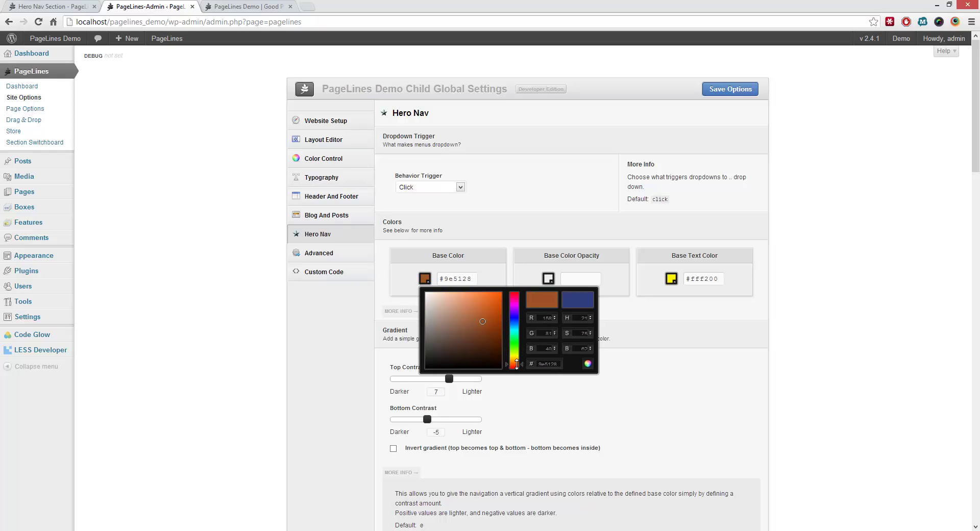
left_click(486, 315)
left_click_drag(489, 308, 503, 306)
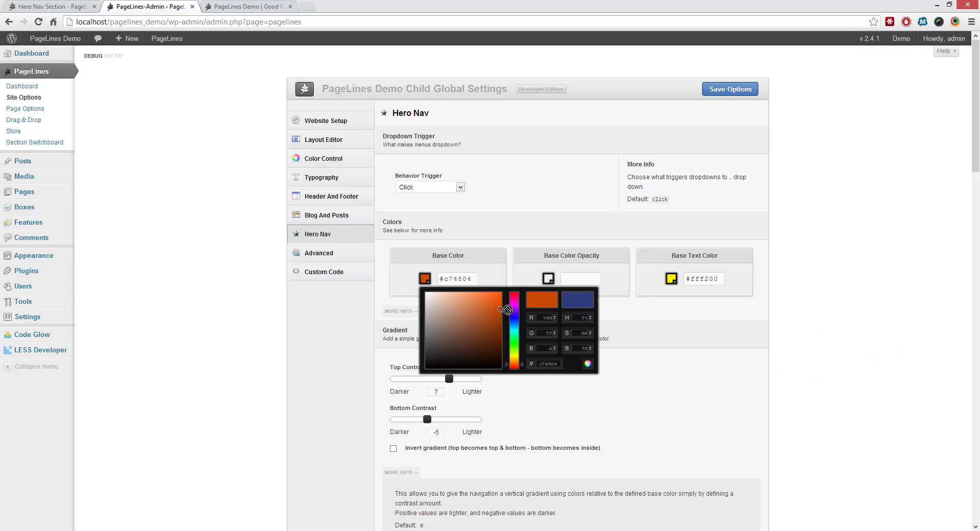
left_click_drag(508, 310, 502, 314)
left_click(817, 369)
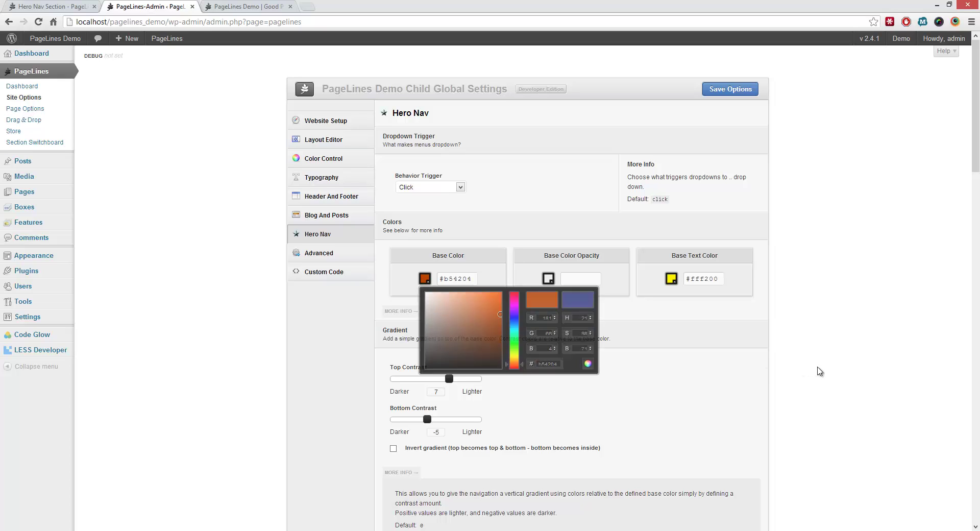
- Change Hero Nav's Base Text Color to the near-white #fafafa
left_click(671, 278)
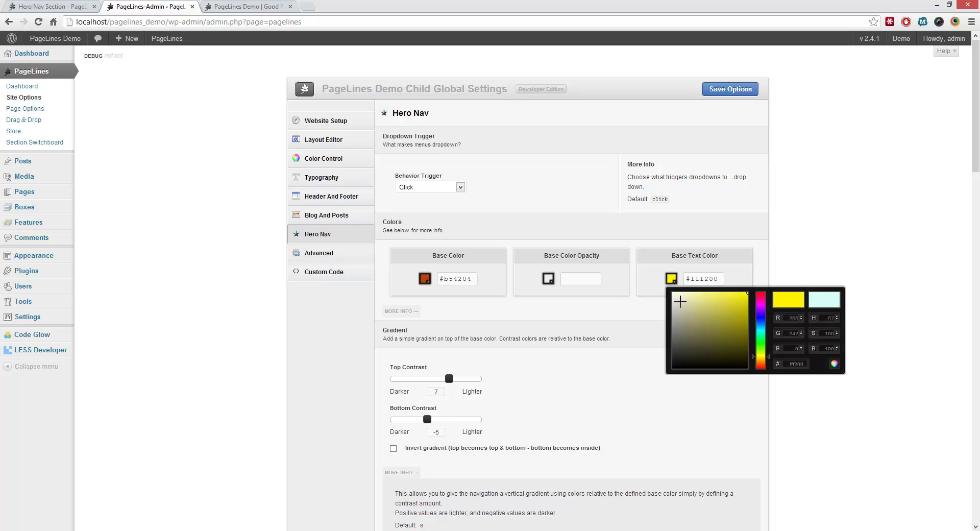
left_click_drag(673, 295, 665, 295)
left_click(876, 201)
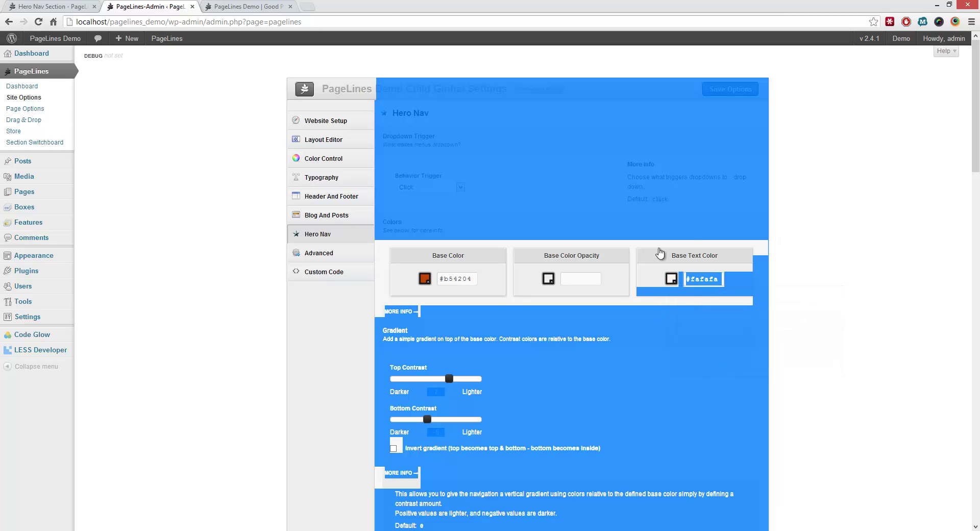
left_click(700, 371)
- Set Hero Nav's Base Color Opacity to the mid grey #9c9c9c
left_click(549, 278)
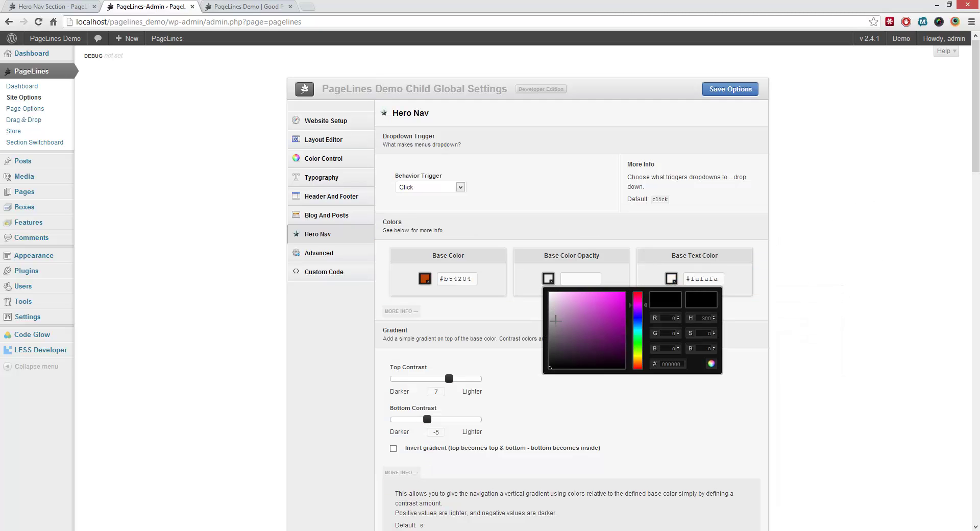
left_click(553, 336)
left_click_drag(549, 338, 540, 321)
left_click(906, 289)
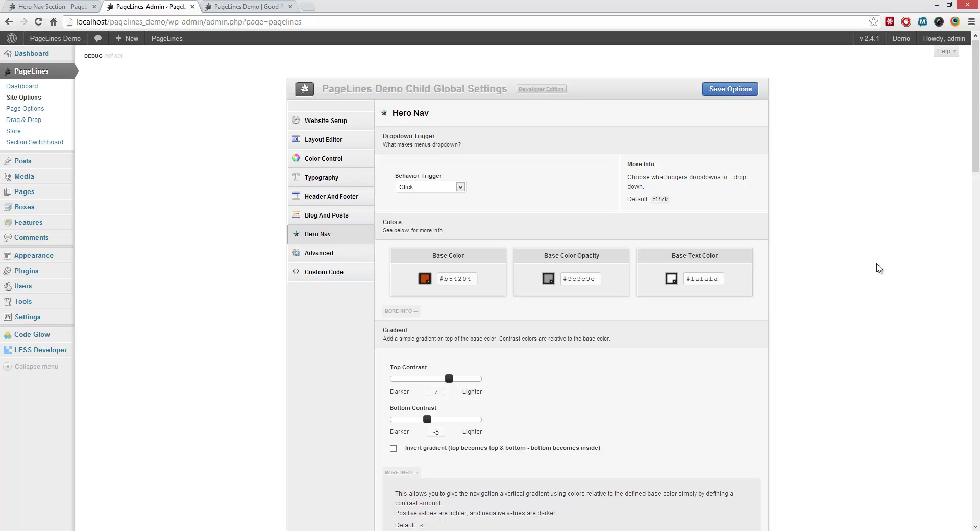
- Clear Hero Nav's Secondary Font choice for dropdown menus and save the options
scroll(877, 263, "down", 10)
scroll(877, 264, "down", 2)
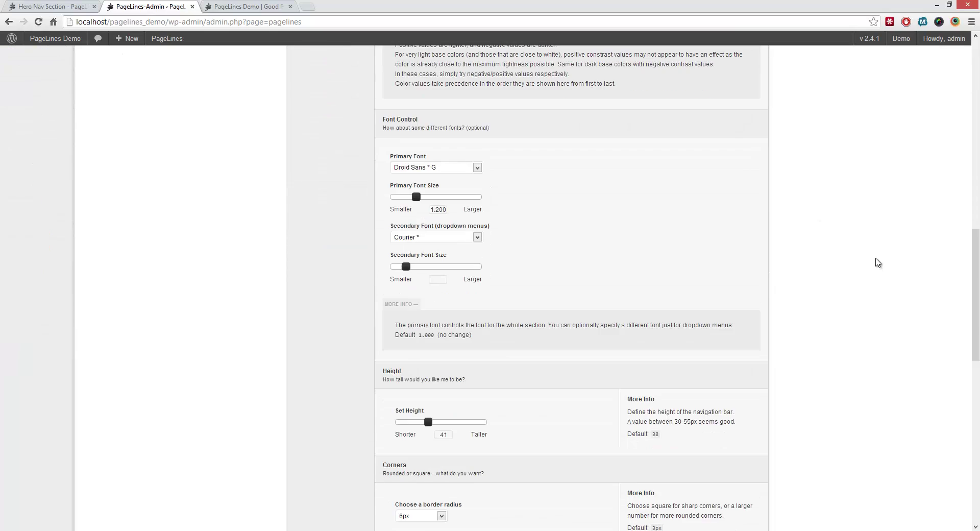
left_click(473, 239)
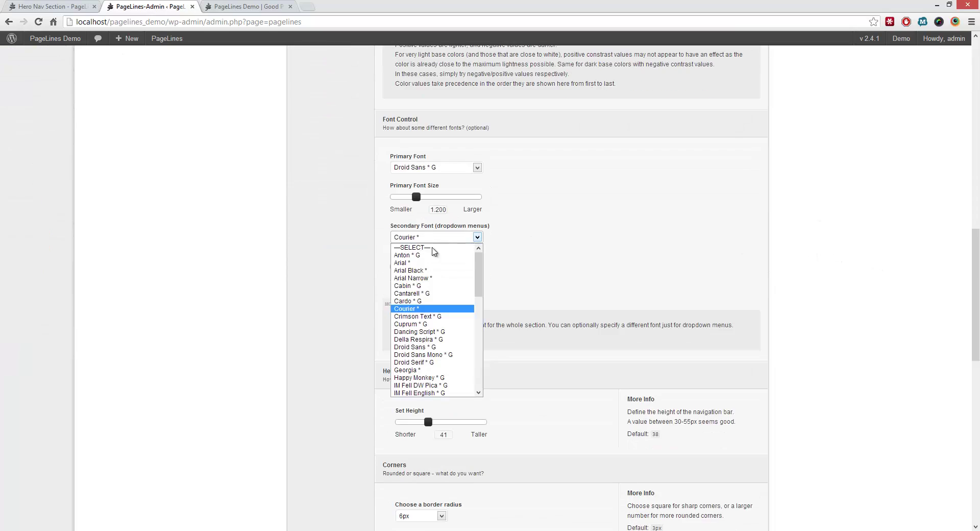
left_click(460, 254)
scroll(853, 250, "up", 8)
scroll(855, 251, "up", 6)
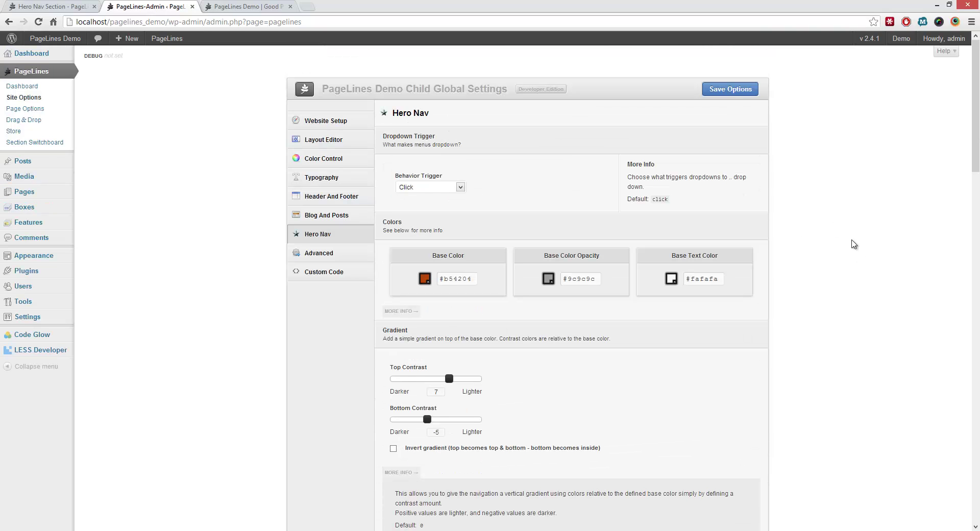
left_click(737, 92)
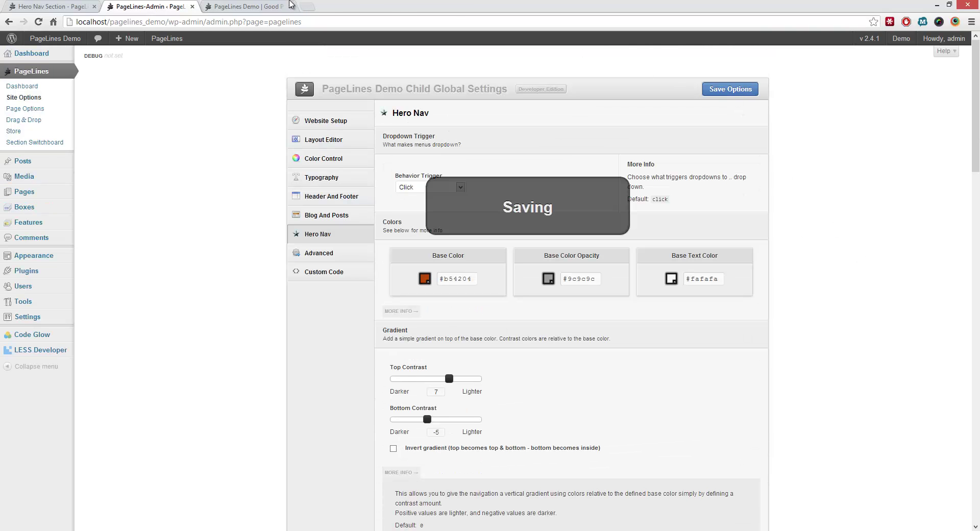
- Reload the Good Posts page and open the Levels dropdown to check the navigation over the background image
left_click(246, 6)
key("F5")
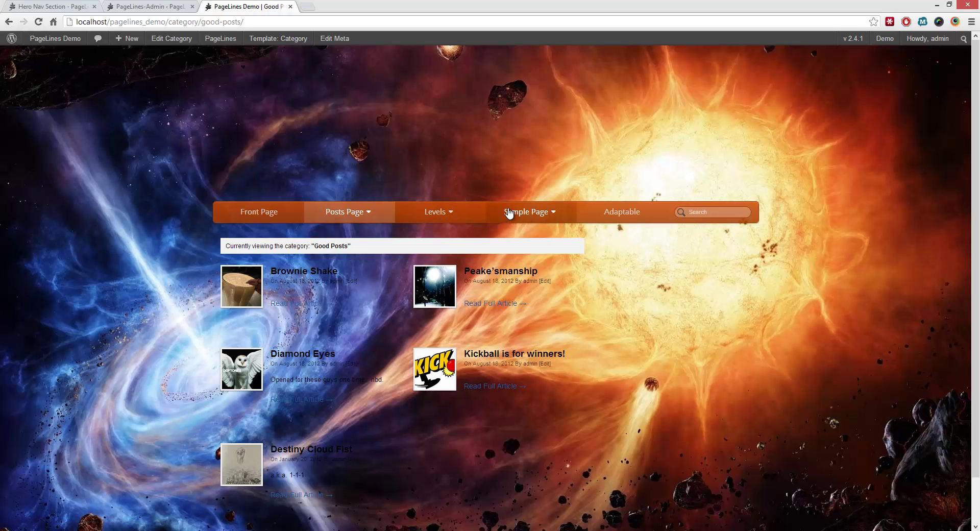
left_click(454, 223)
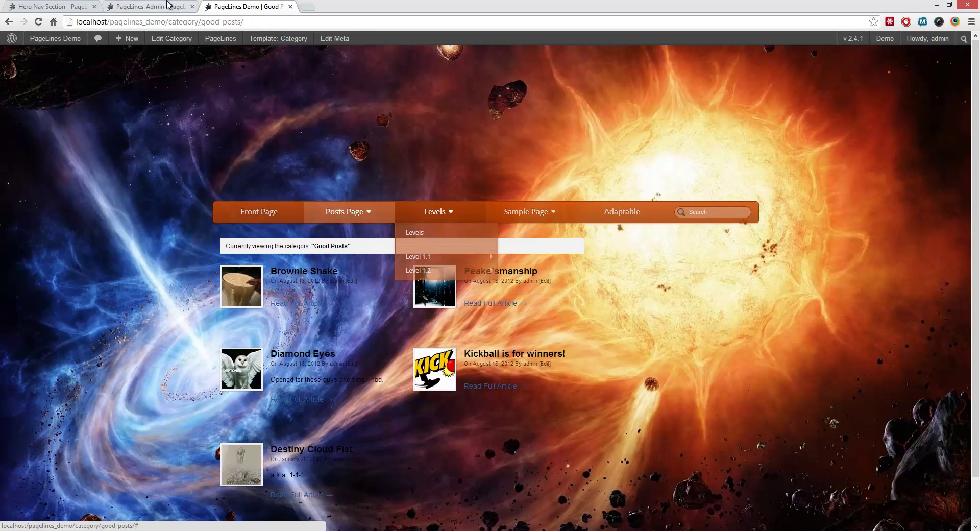
- Return to the Hero Nav options, darken Base Color Opacity to #666666 and save the options
left_click(148, 6)
left_click(549, 279)
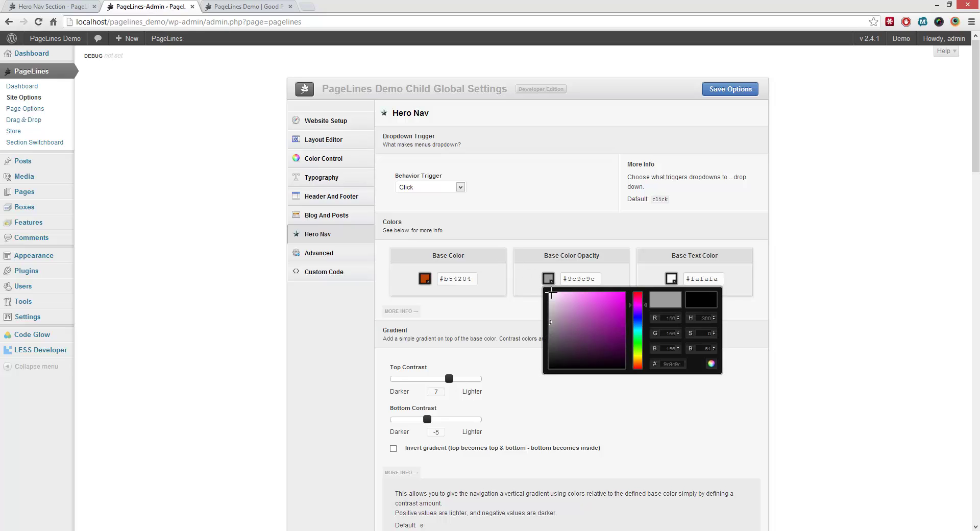
left_click_drag(548, 329, 548, 332)
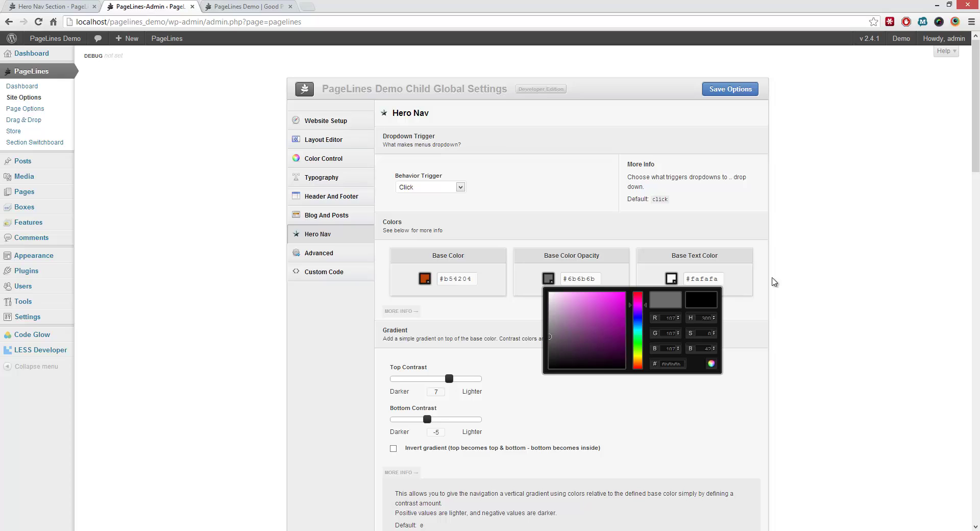
left_click_drag(551, 346, 543, 339)
left_click(730, 88)
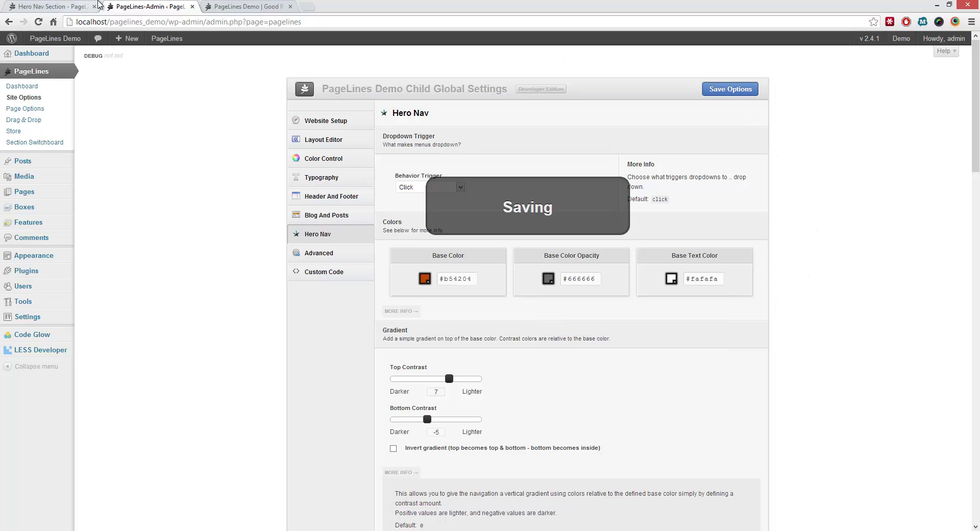
- Reload the Good Posts page and check the transparency of the navigation bar and its Sample Page and Levels dropdowns
left_click(235, 6)
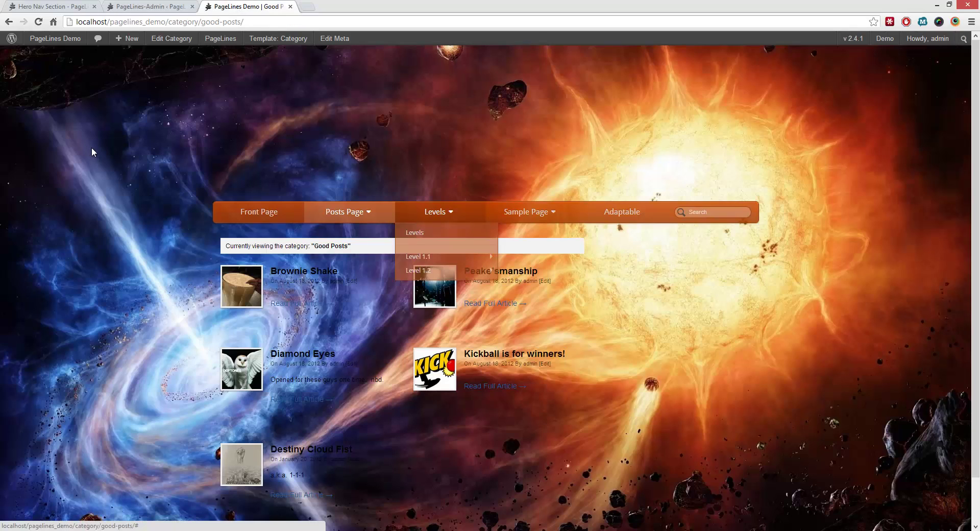
key("F5")
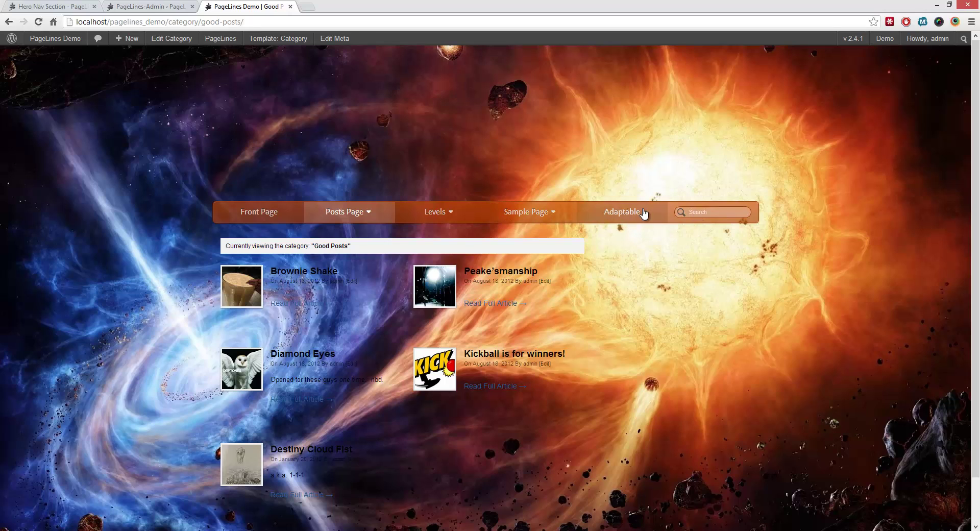
mouse_move(531, 214)
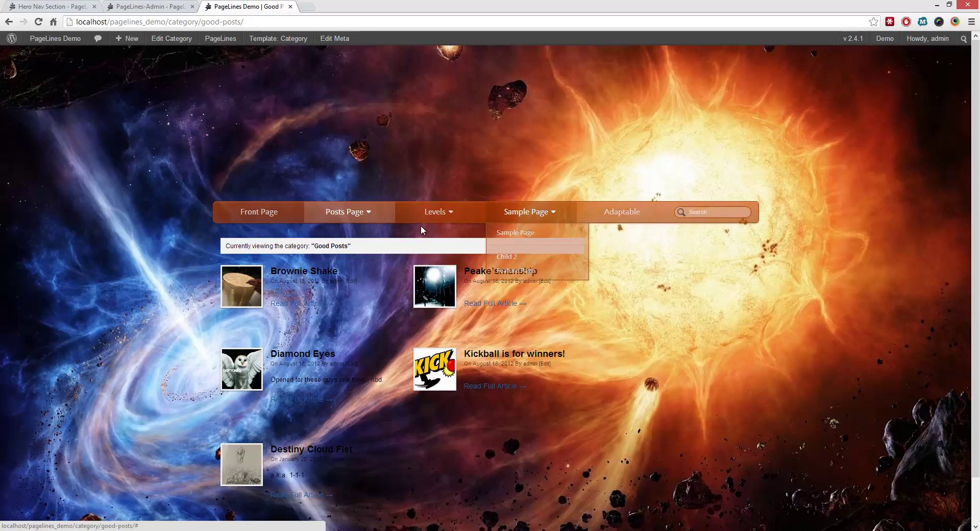
mouse_move(431, 224)
mouse_move(440, 258)
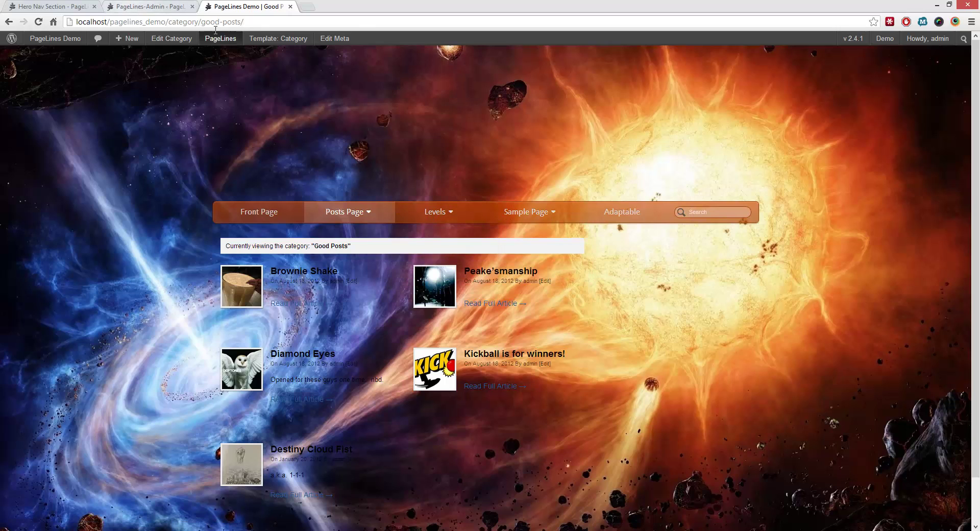
- Return to the Hero Nav options and lighten Base Color Opacity to #b3b3b3
key("ctrl+shift+Tab")
left_click(564, 284)
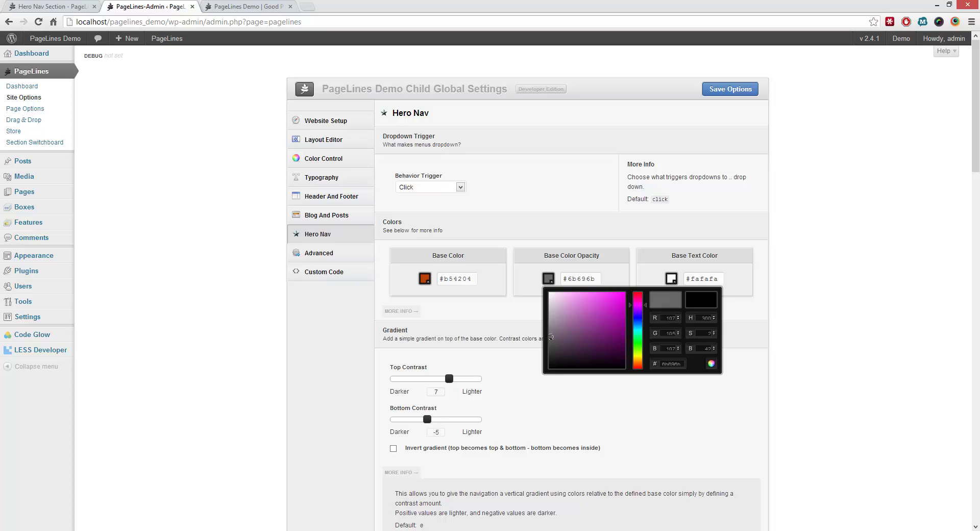
left_click_drag(551, 337, 546, 315)
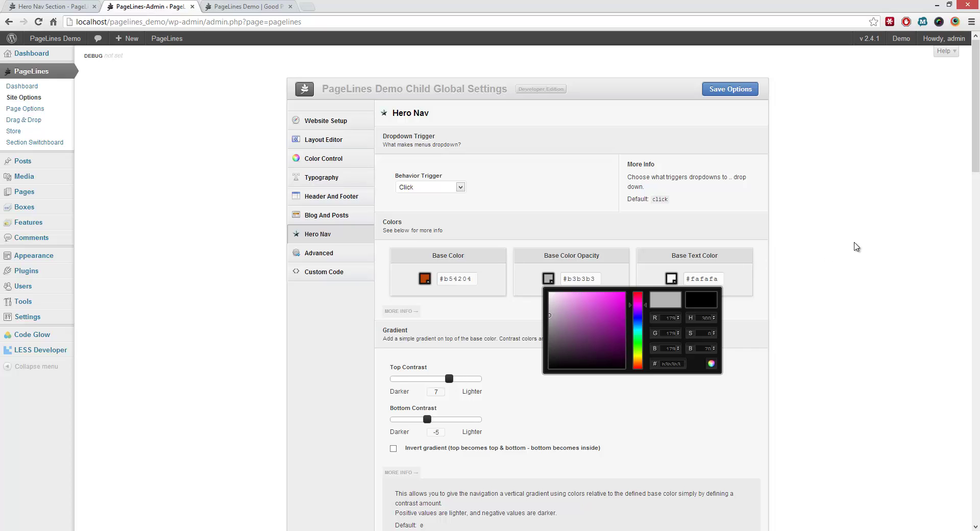
left_click(857, 246)
- Replace the site background image in Color Control with wallpaper-2742770.jpg from the media library and save the options
left_click(331, 161)
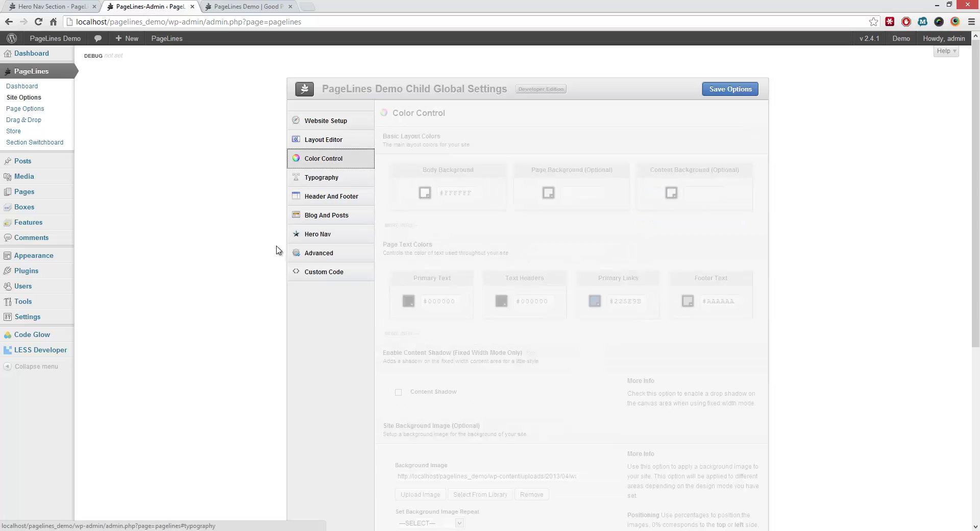
scroll(279, 306, "down", 5)
left_click(484, 213)
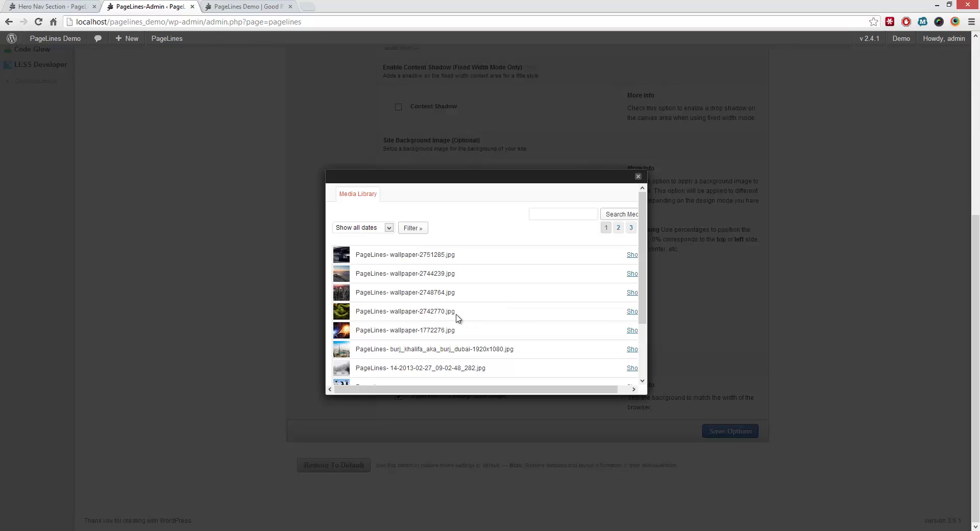
left_click(631, 312)
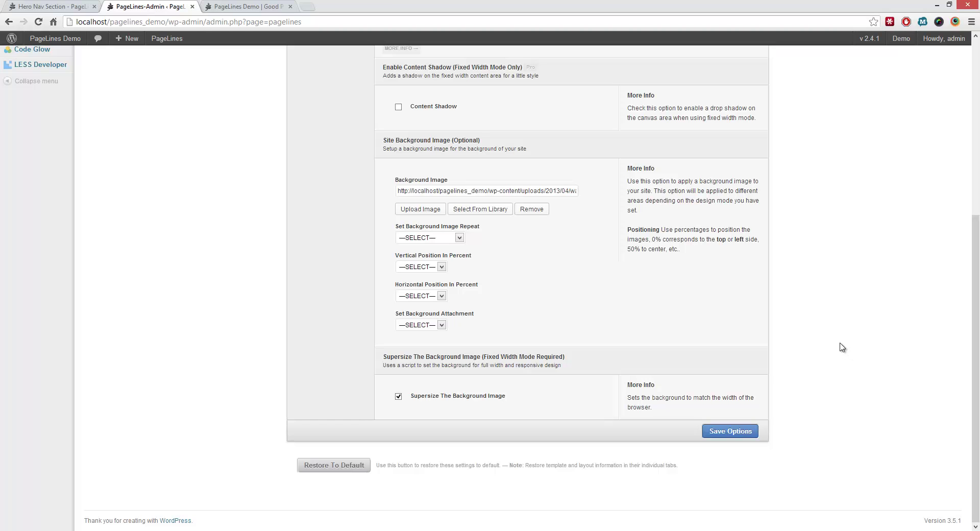
left_click(746, 435)
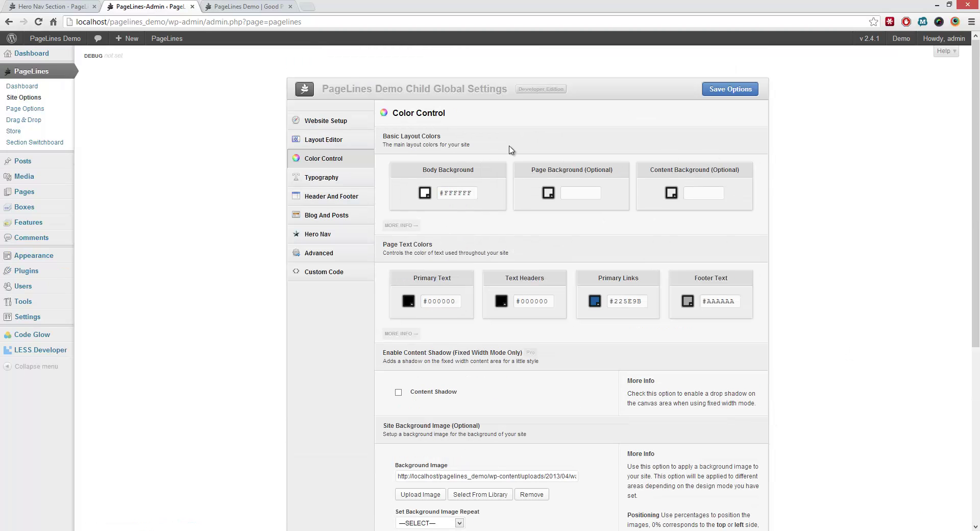
- Return to the Hero Nav options and review the Gradient contrast settings
left_click(351, 234)
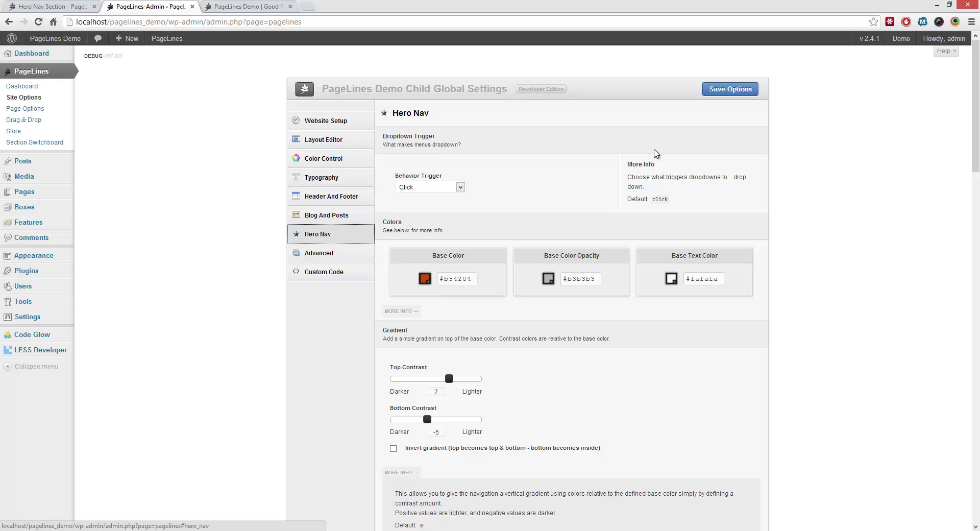
scroll(755, 324, "down", 3)
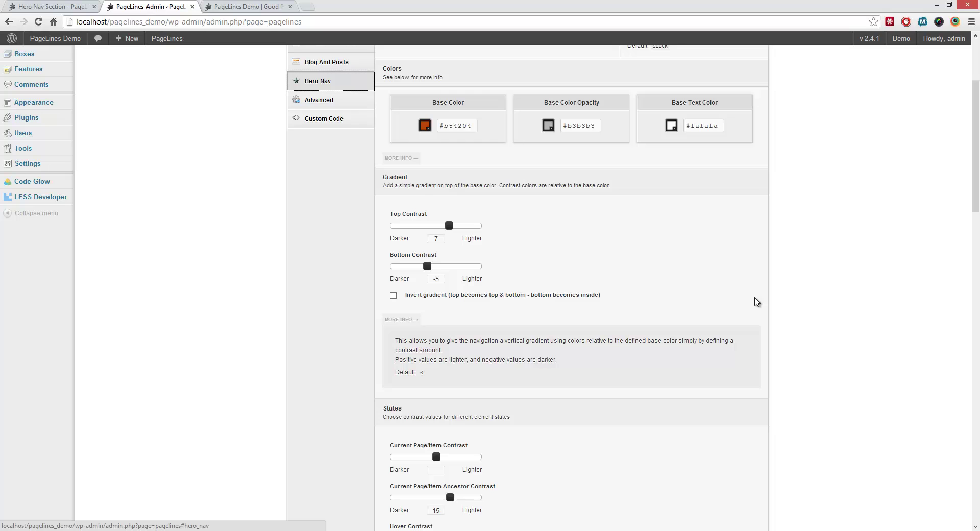
- Check the Hero Nav store page and the Good Posts page, and look through the full list of Hero Nav options
left_click(6, 4)
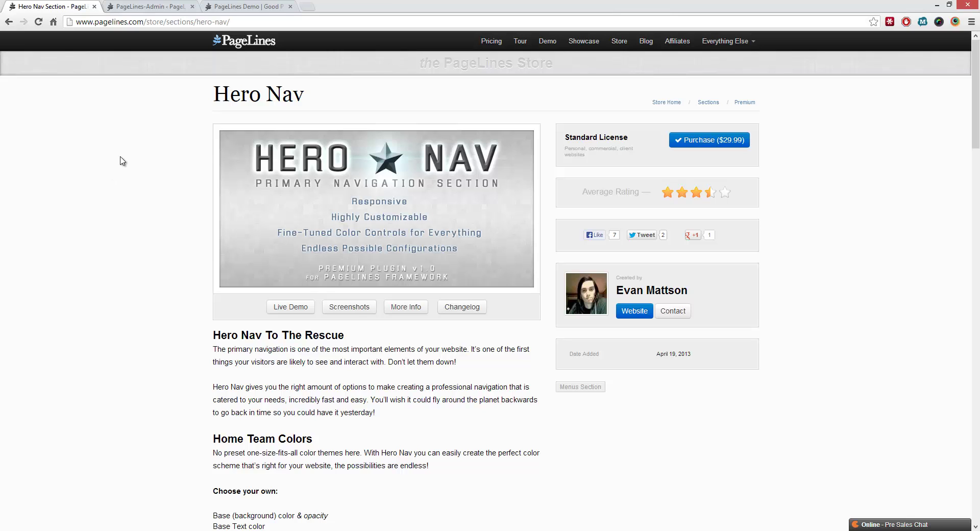
left_click(231, 5)
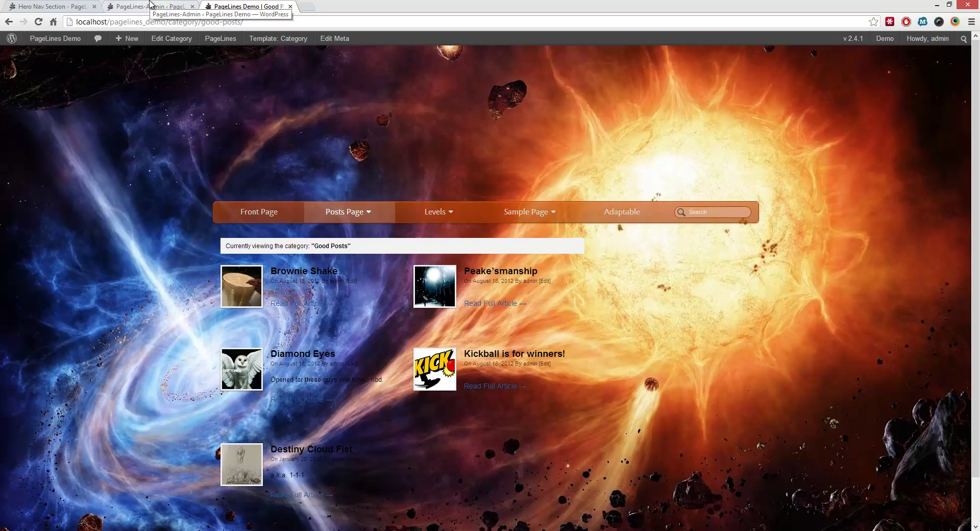
left_click(151, 3)
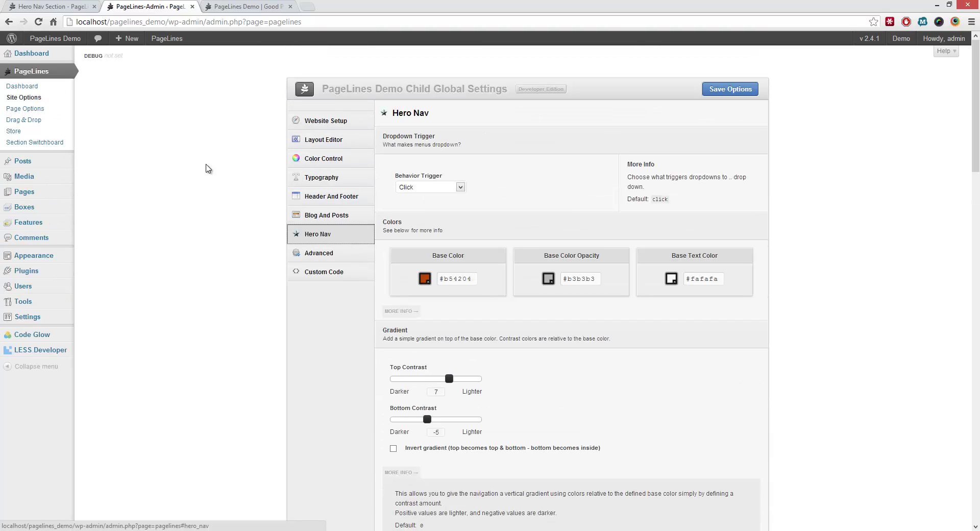
scroll(208, 168, "down", 13)
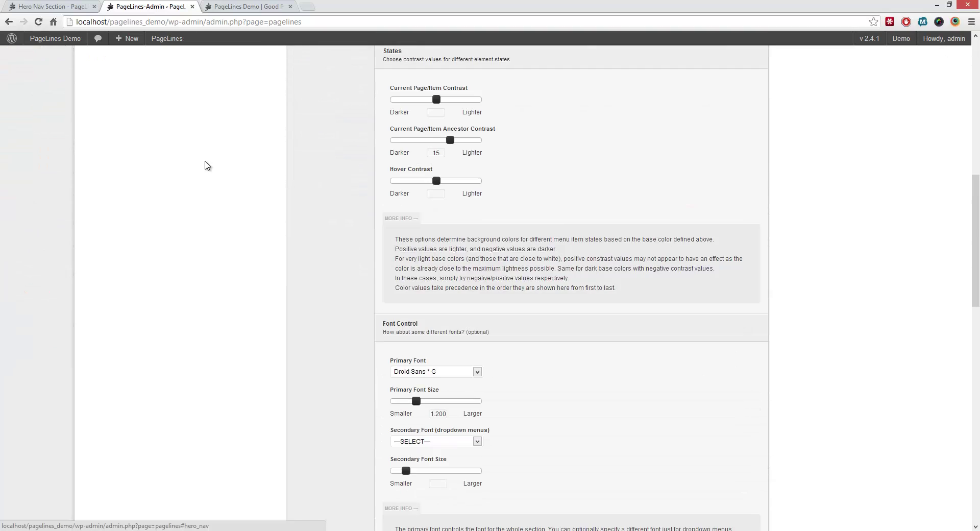
scroll(204, 163, "down", 12)
scroll(203, 159, "up", 17)
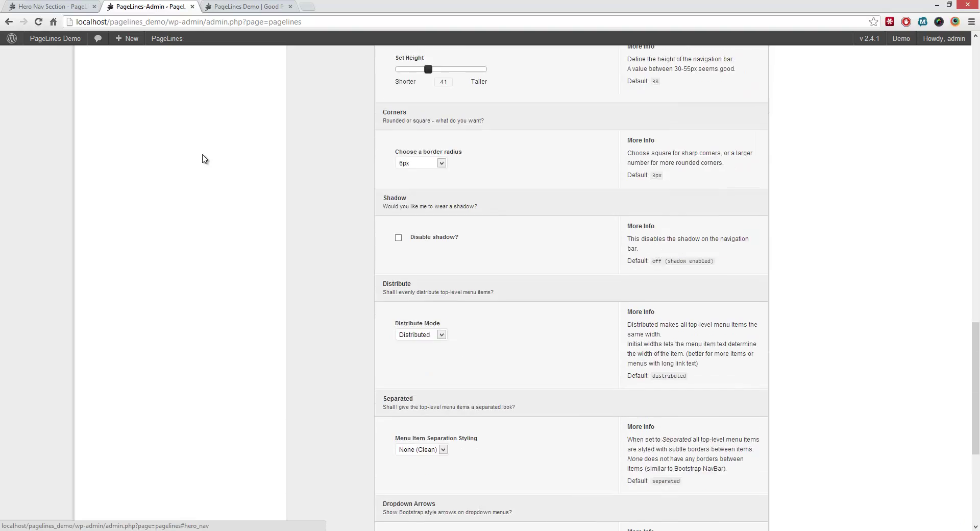
scroll(203, 156, "up", 9)
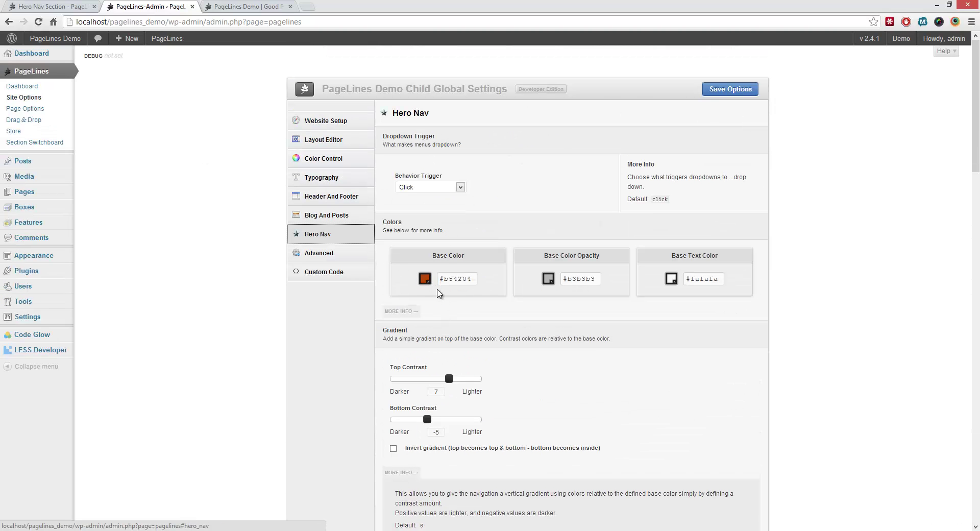
- Set the Hero Nav Base Color to green #65c425 and save the options
left_click(462, 281)
left_click(514, 348)
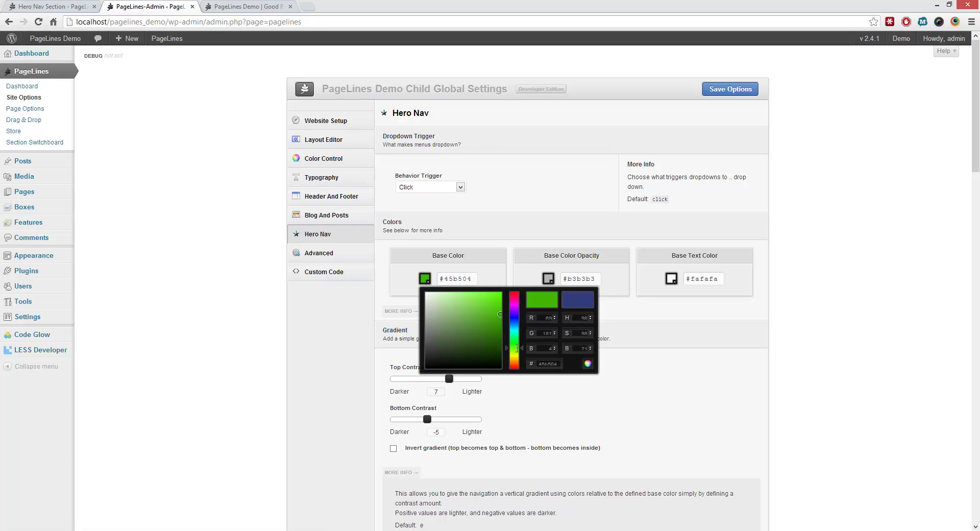
left_click(473, 333)
left_click(460, 331)
left_click_drag(457, 333, 454, 342)
left_click(484, 315)
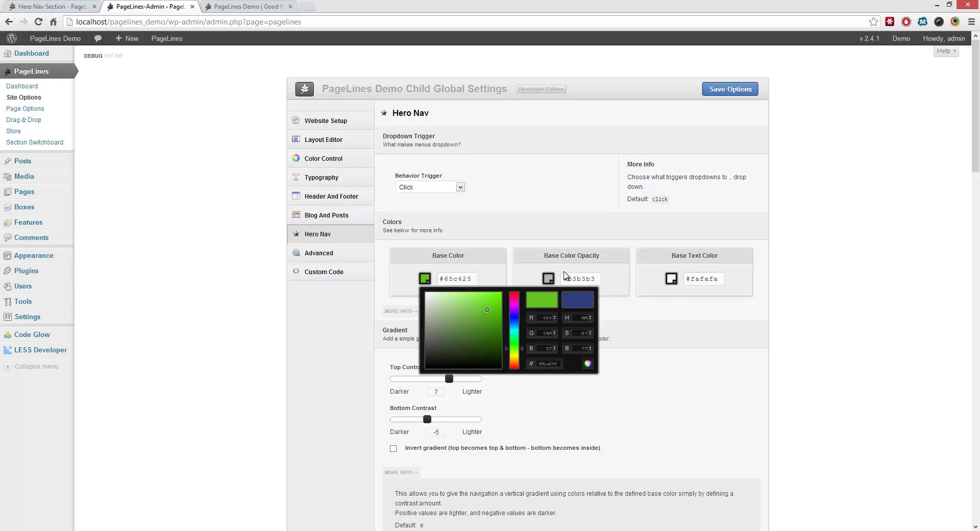
left_click(832, 308)
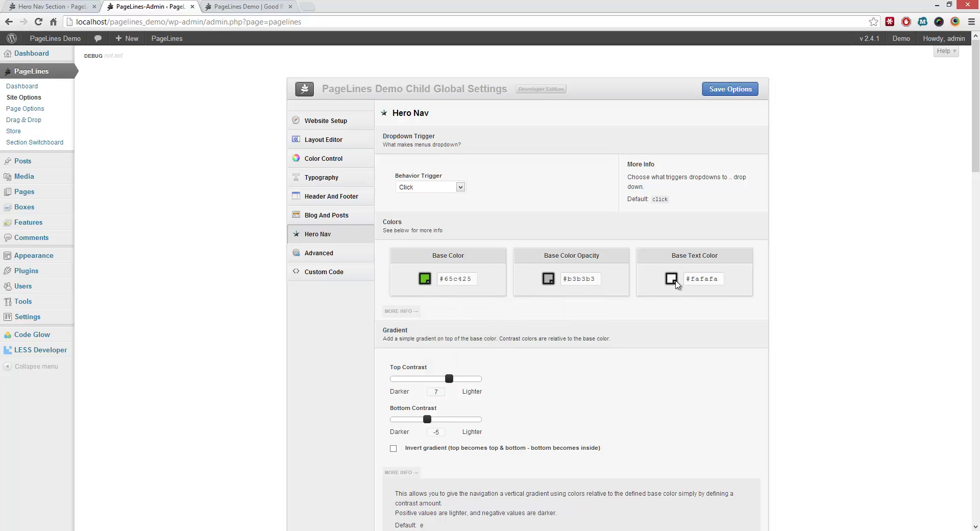
left_click(676, 284)
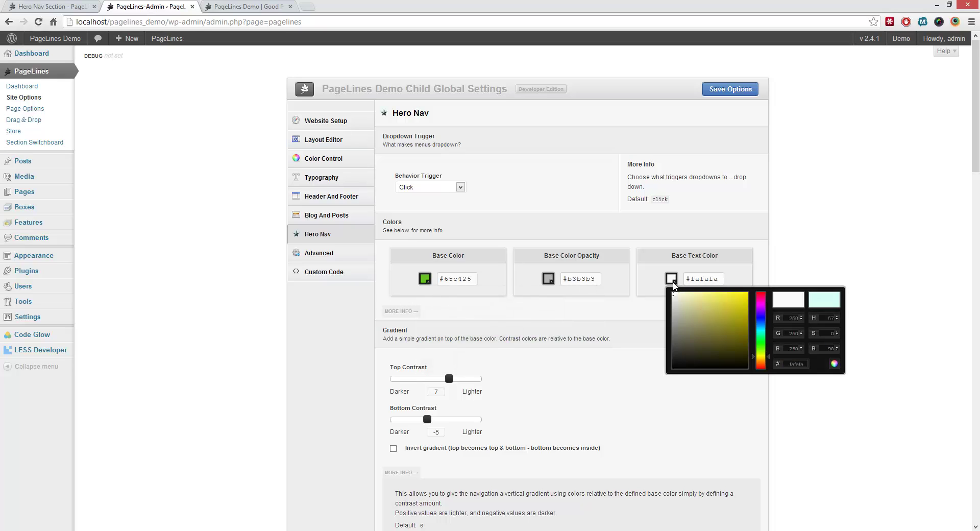
left_click(794, 220)
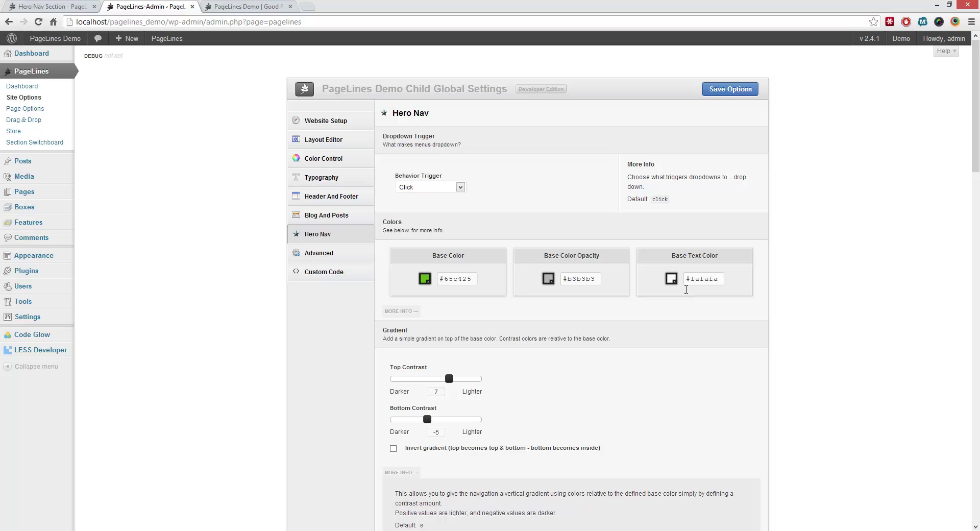
left_click(720, 94)
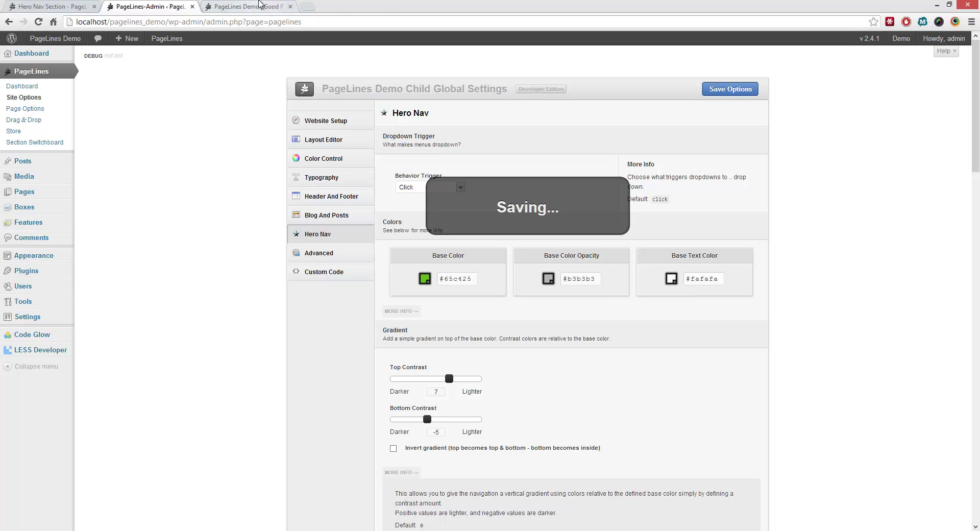
- Reload the Good Posts page and check the recolored navigation bar with its Levels dropdown and submenu
left_click(262, 6)
key("F5")
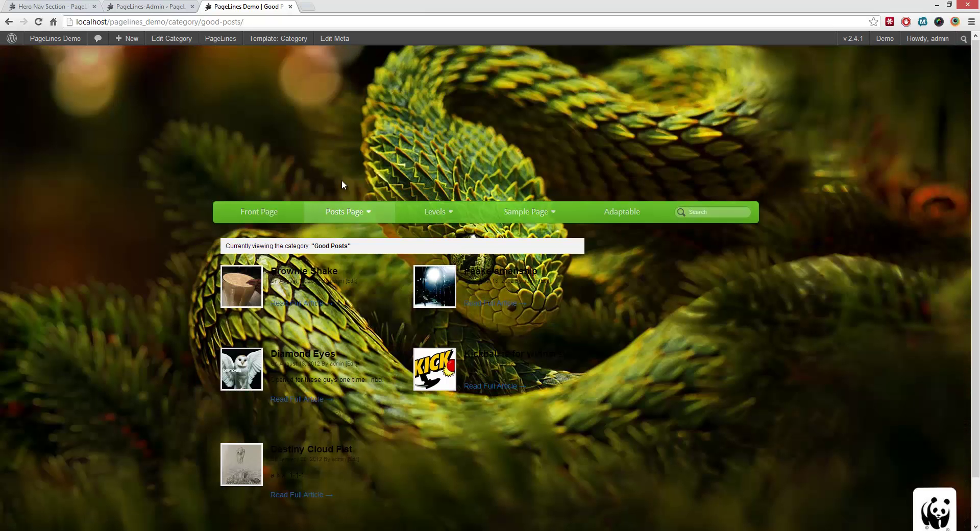
mouse_move(438, 224)
mouse_move(444, 263)
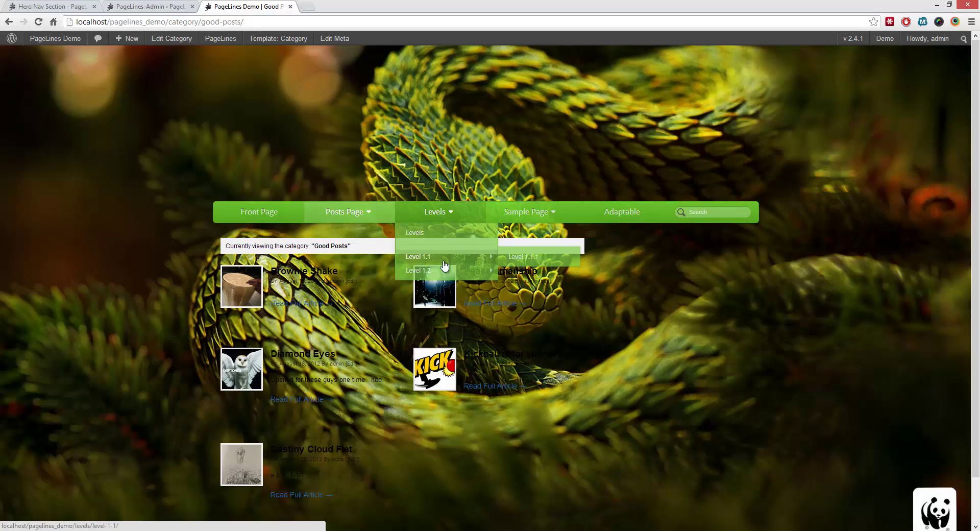
mouse_move(529, 218)
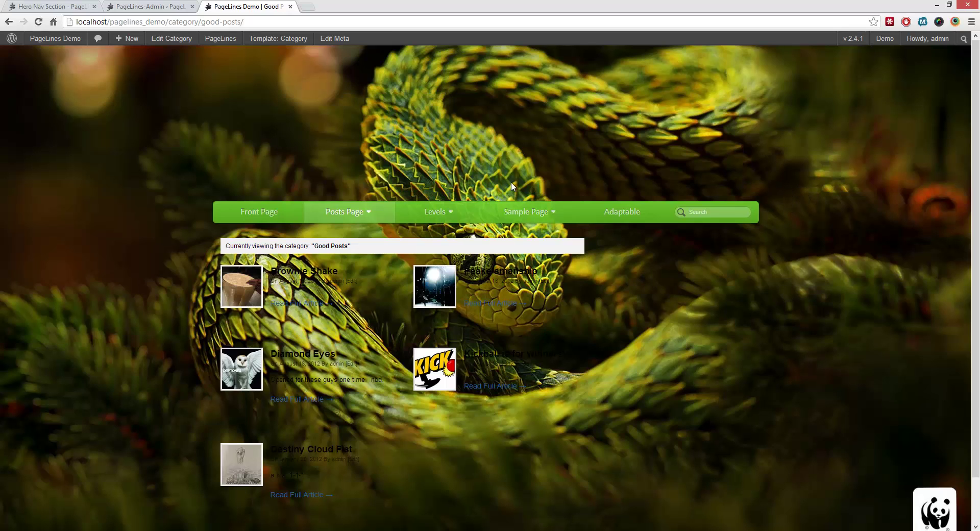
- Return to the Good Posts page and shrink the browser window to a narrow width that collapses the navigation bar
left_click(41, 6)
left_click(132, 6)
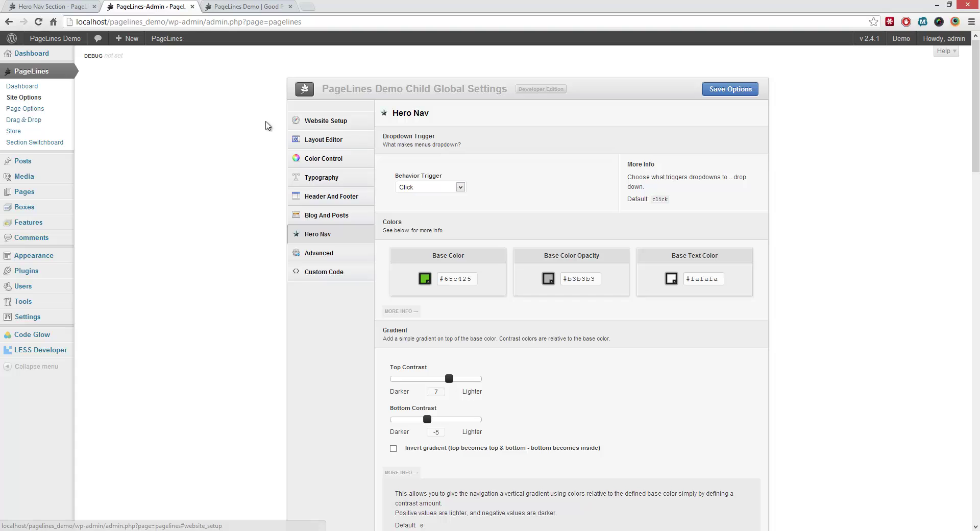
left_click(245, 6)
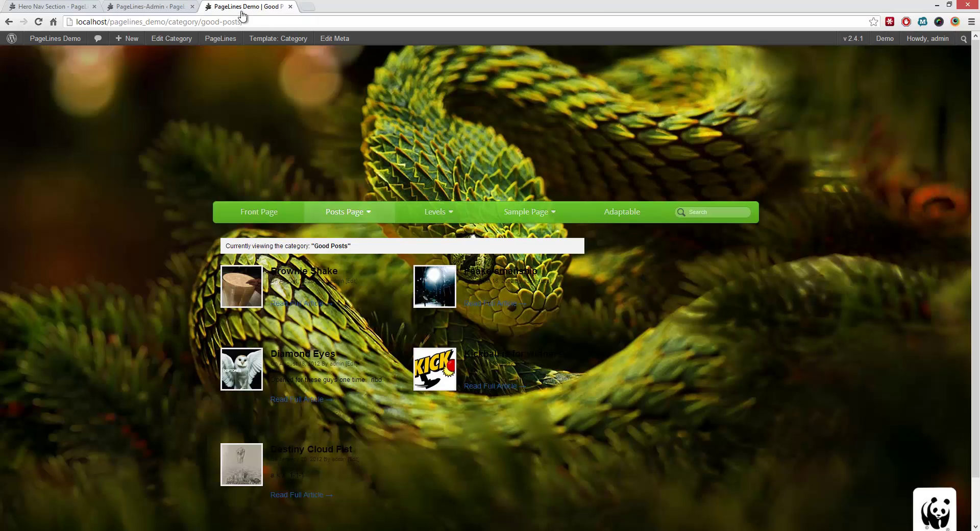
double_click(605, 6)
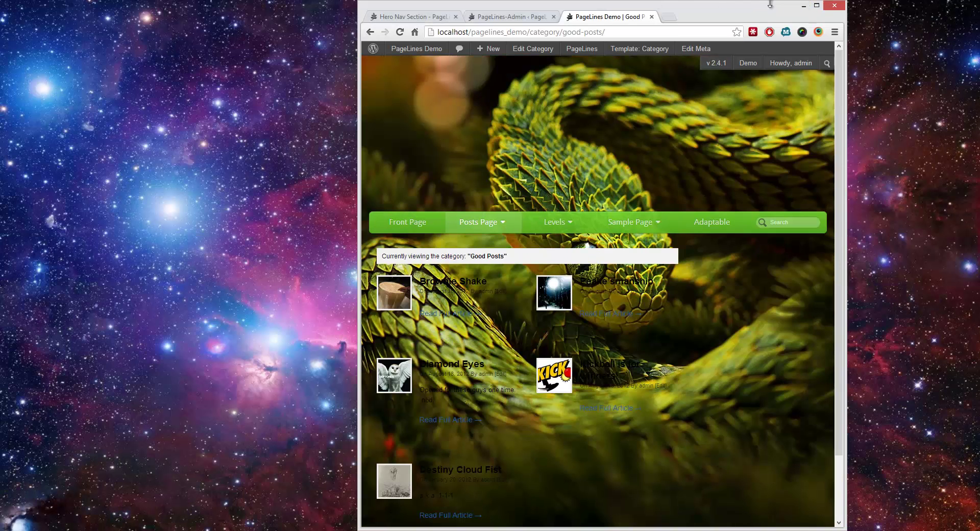
left_click_drag(744, 17, 591, 12)
left_click_drag(221, 192, 333, 195)
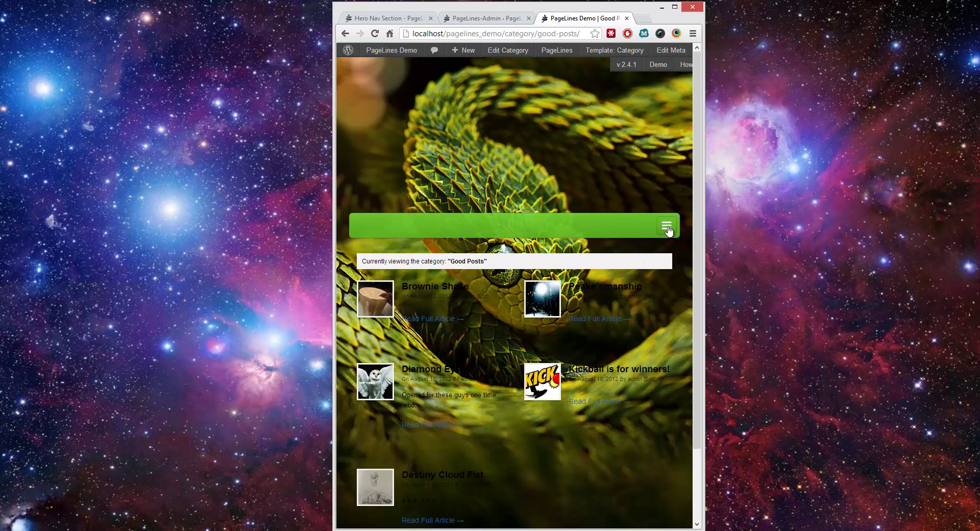
- Expand the collapsed mobile navigation and inspect its Posts Page, Levels and Sample Page submenus in turn
scroll(598, 138, "down", 2)
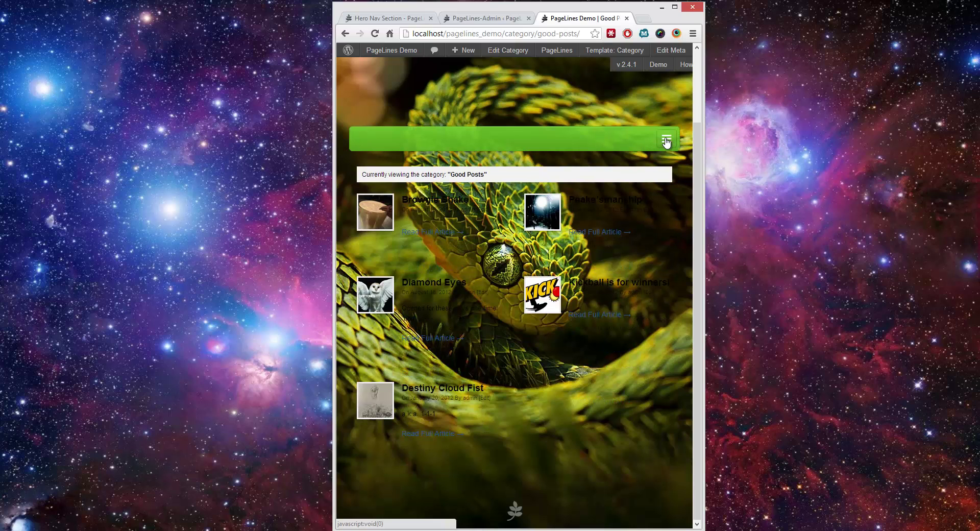
left_click(666, 141)
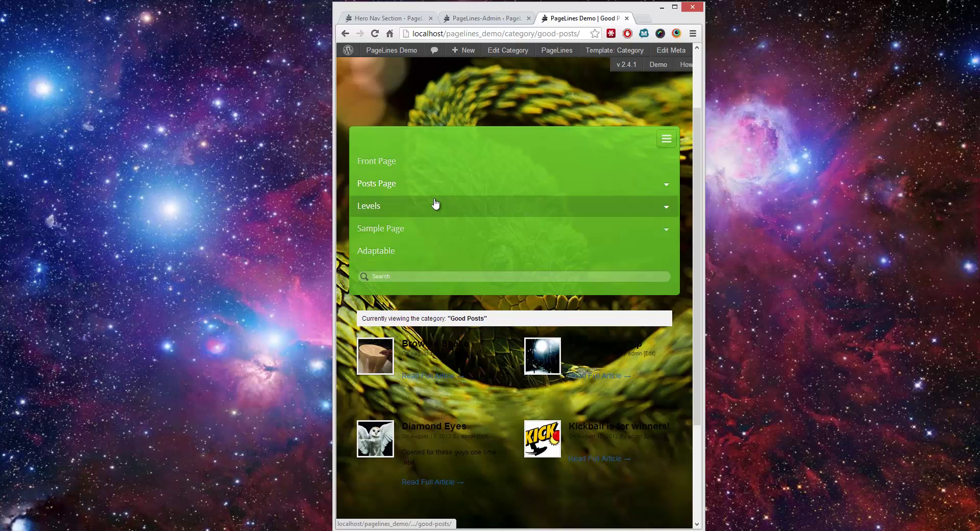
left_click(530, 183)
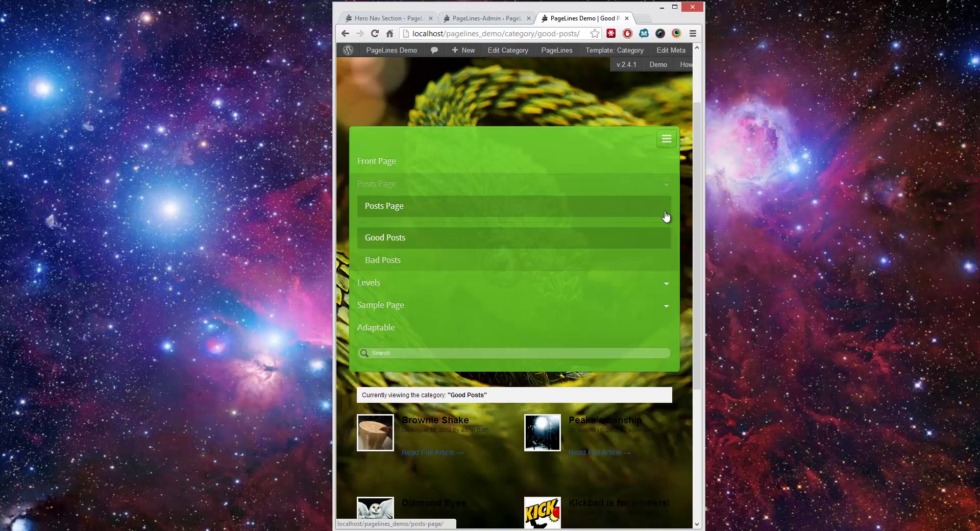
left_click(576, 286)
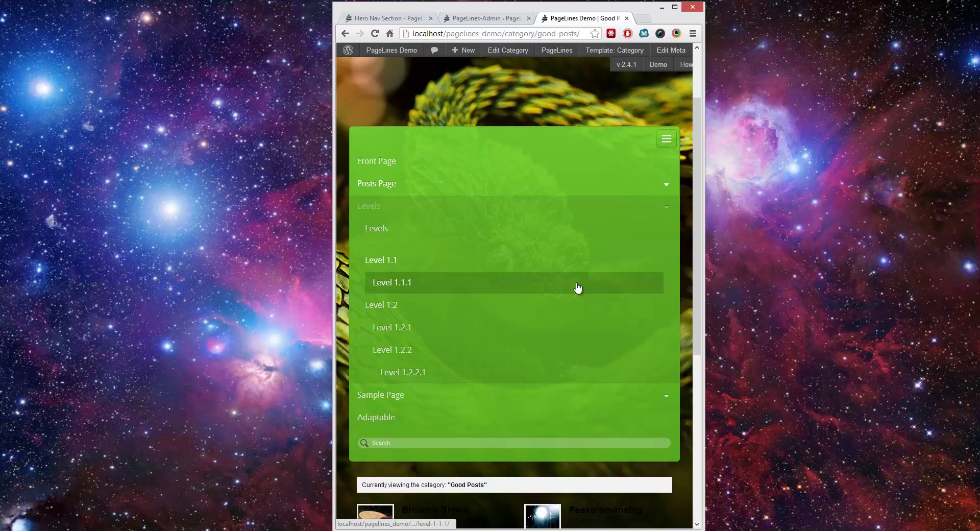
left_click(607, 395)
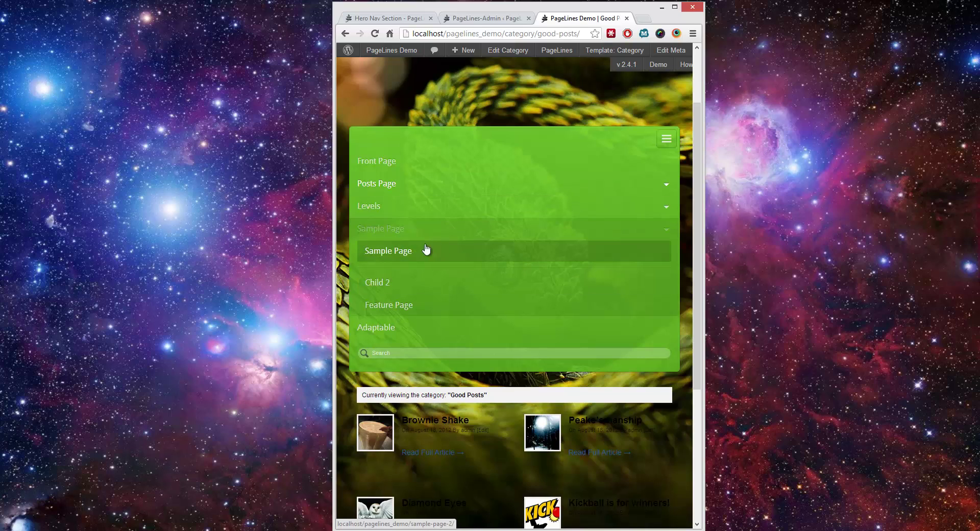
- Follow the Sample Page link inside its mobile submenu twice, expanding the collapsed navigation again after each page load
left_click(441, 253)
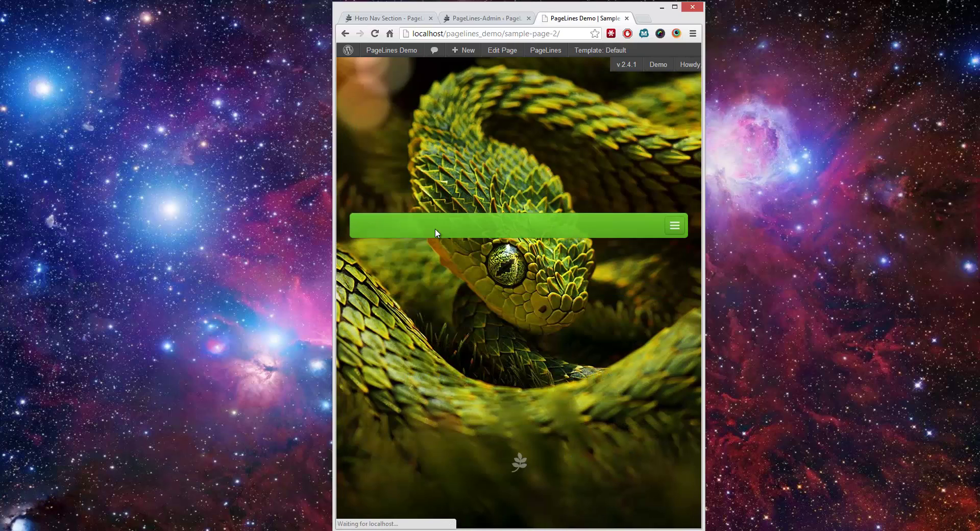
left_click(674, 225)
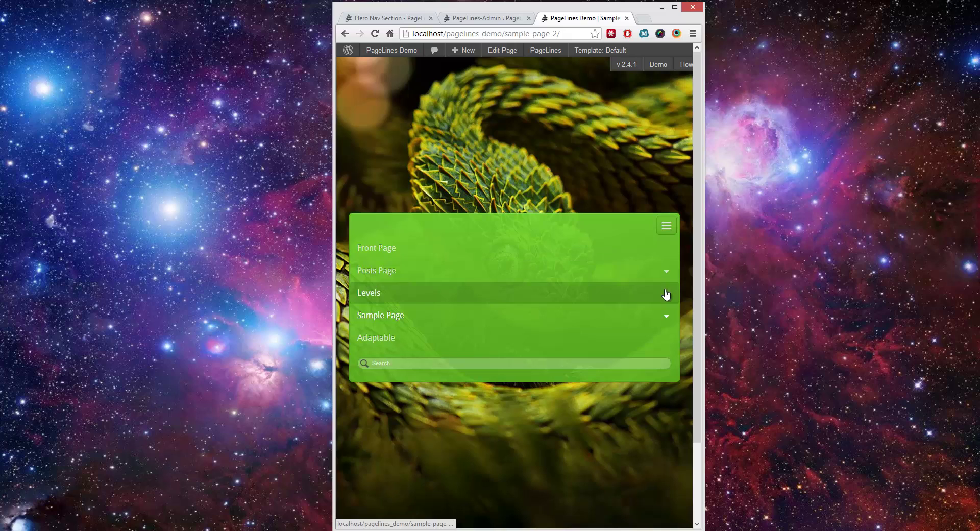
left_click(662, 322)
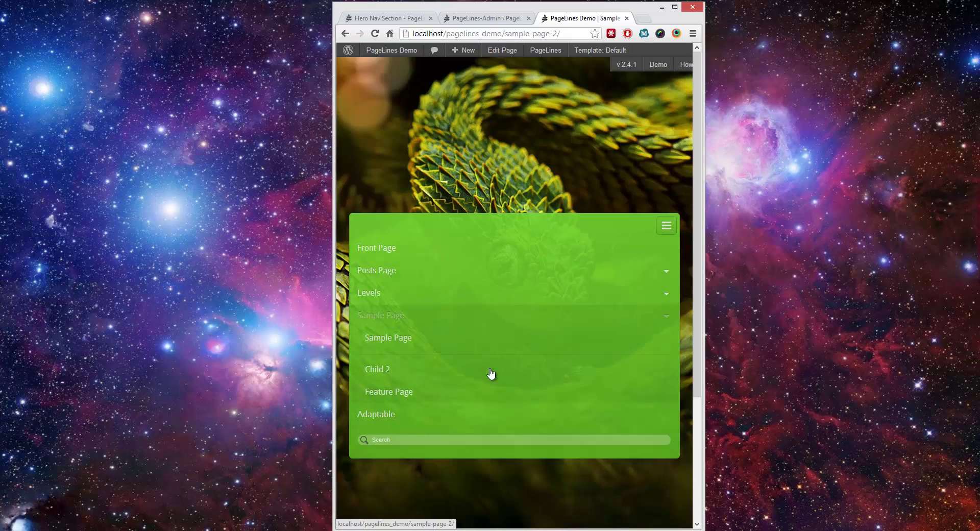
left_click(395, 338)
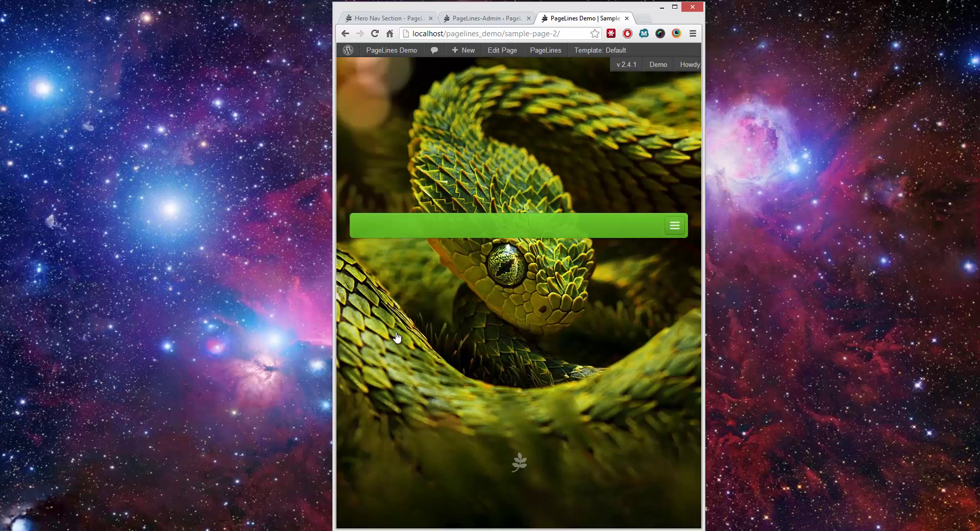
left_click(675, 225)
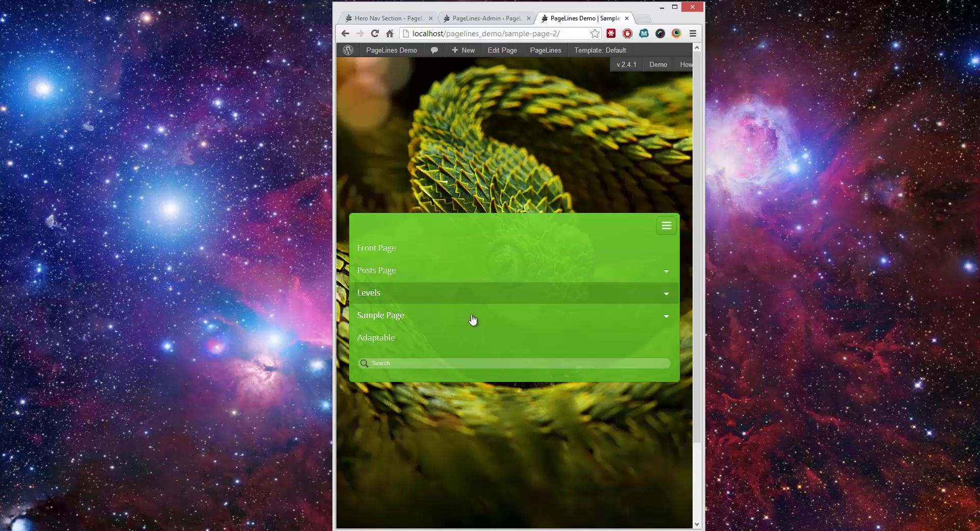
- Set the Hero Nav dropdown Behavior Trigger to Hover and save the options
left_click(494, 21)
left_click(587, 198)
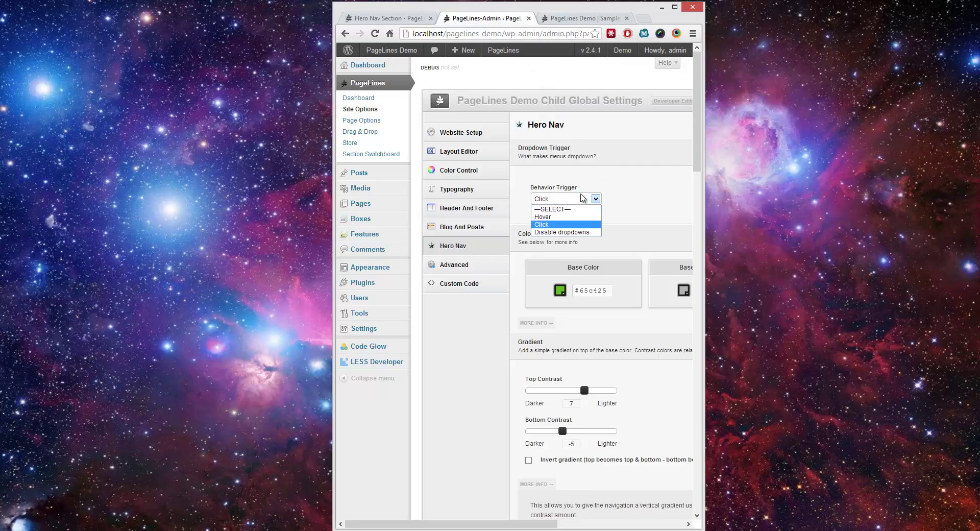
left_click(546, 215)
left_click_drag(506, 525, 633, 524)
left_click(635, 101)
- Reload Sample Page, expand the mobile navigation to examine its nested menu items, and collapse it again
left_click(587, 19)
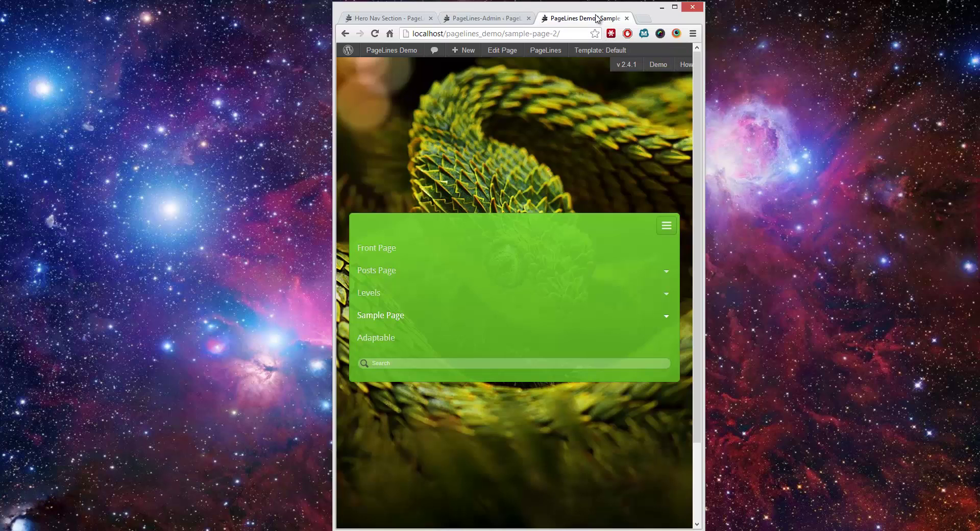
left_click(376, 33)
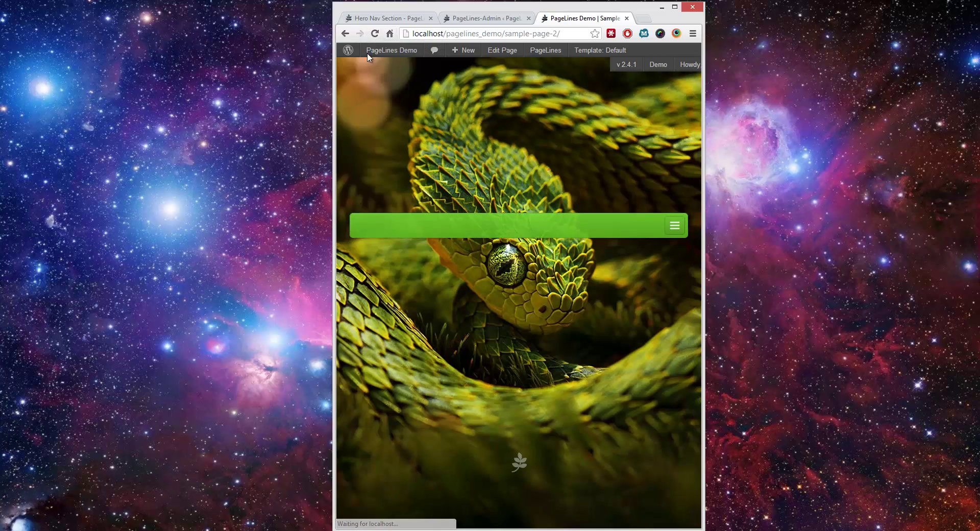
left_click(678, 231)
scroll(618, 153, "down", 3)
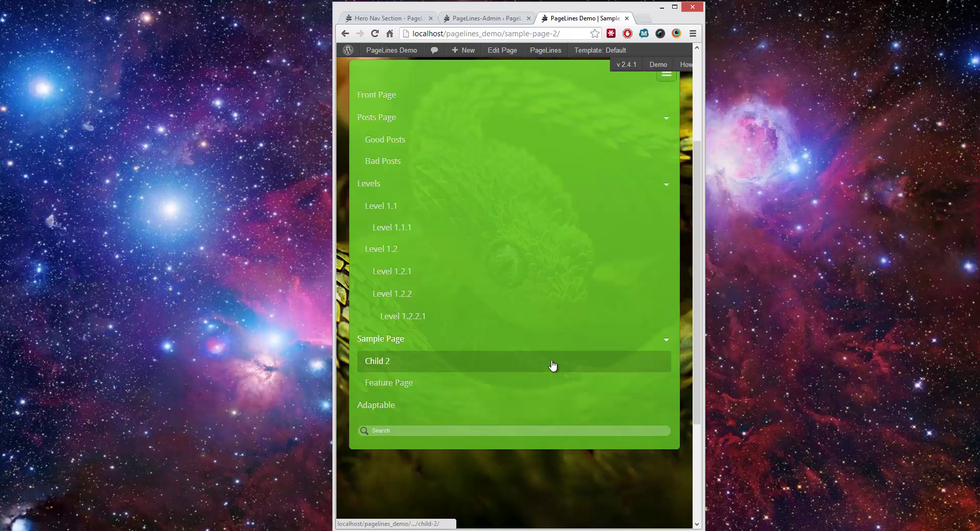
scroll(545, 278, "up", 1)
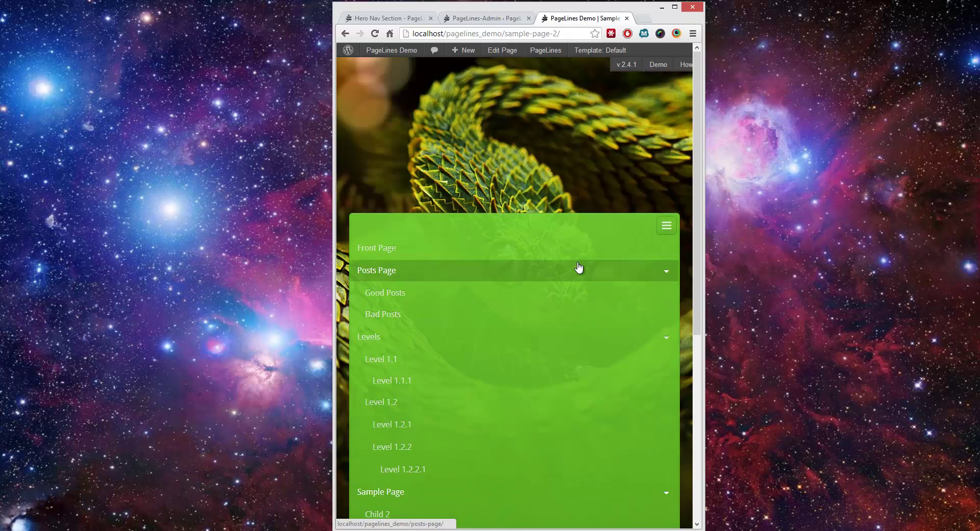
left_click(665, 127)
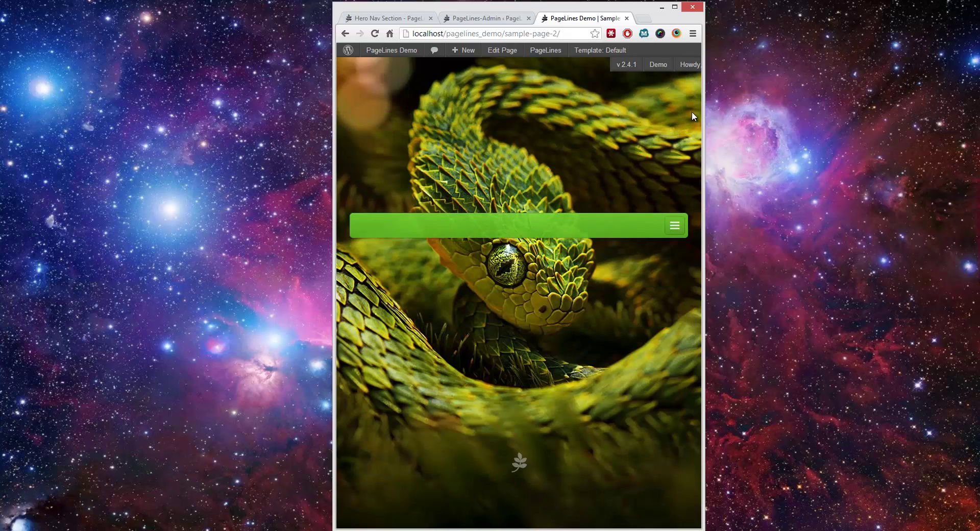
- Maximize the browser window, review the Hero Nav settings from Dropdown Trigger to Search, and return to Sample Page to view the full-width navigation
left_click(491, 19)
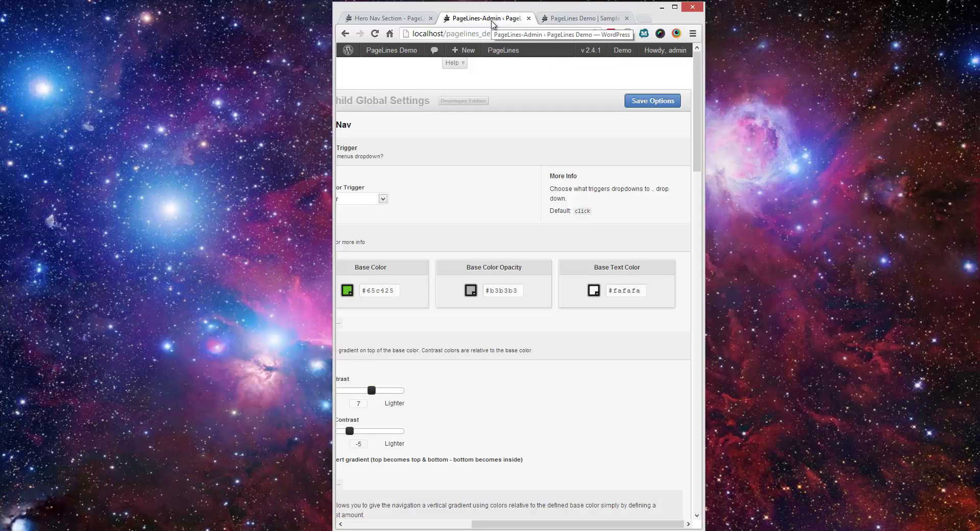
left_click(675, 7)
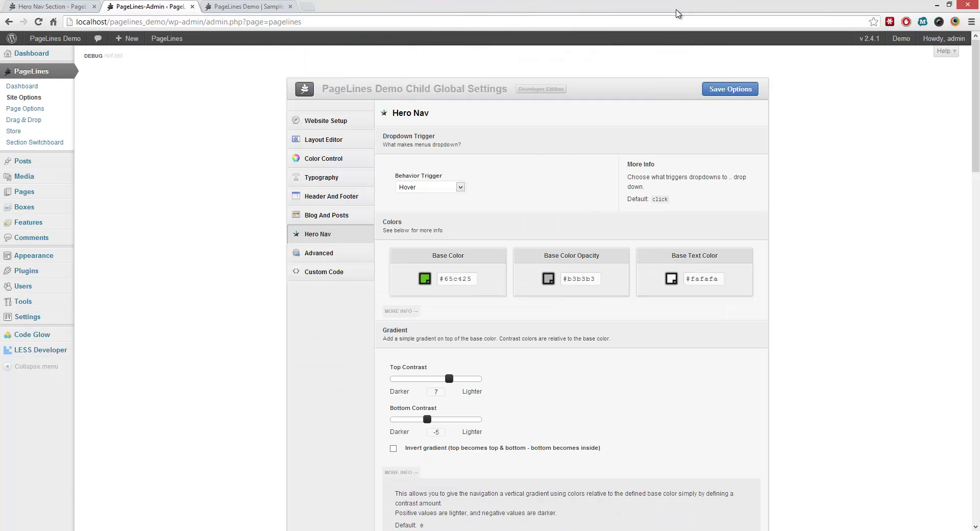
scroll(228, 151, "down", 9)
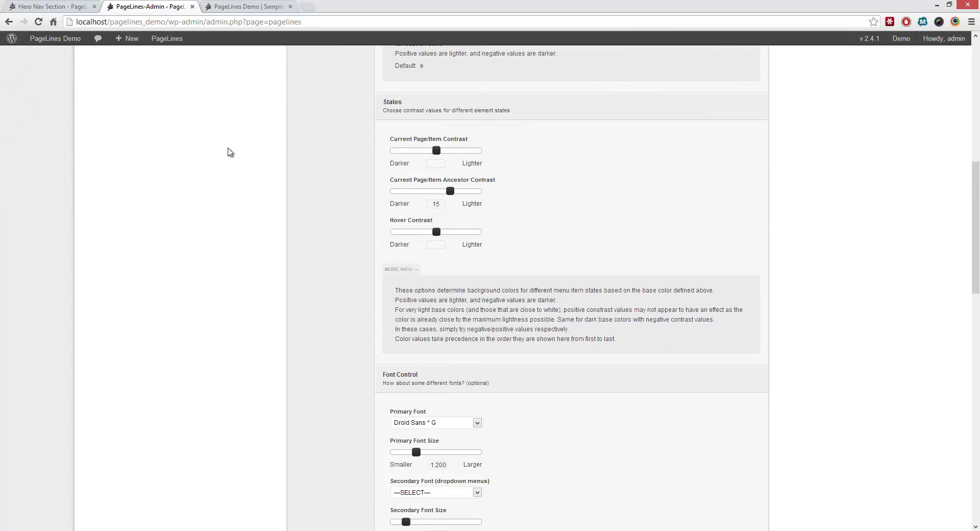
scroll(228, 151, "down", 18)
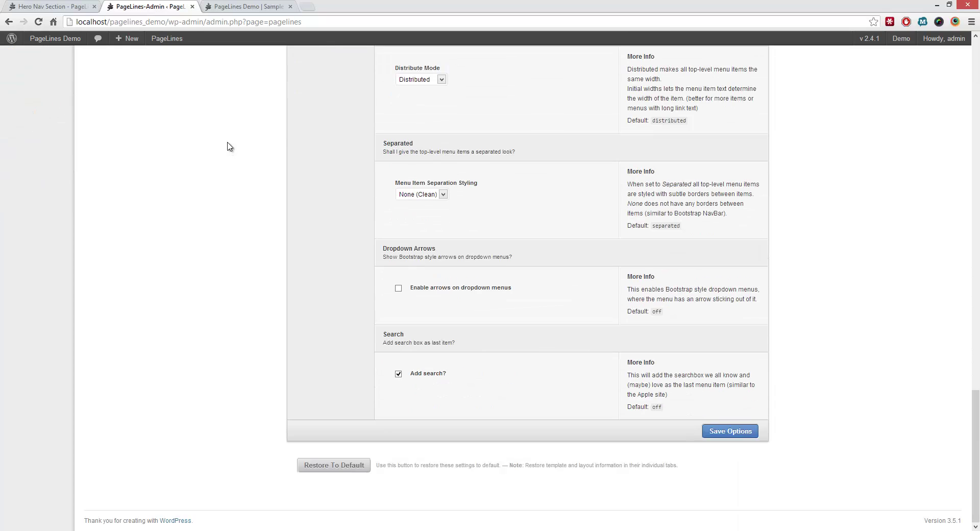
scroll(232, 146, "up", 4)
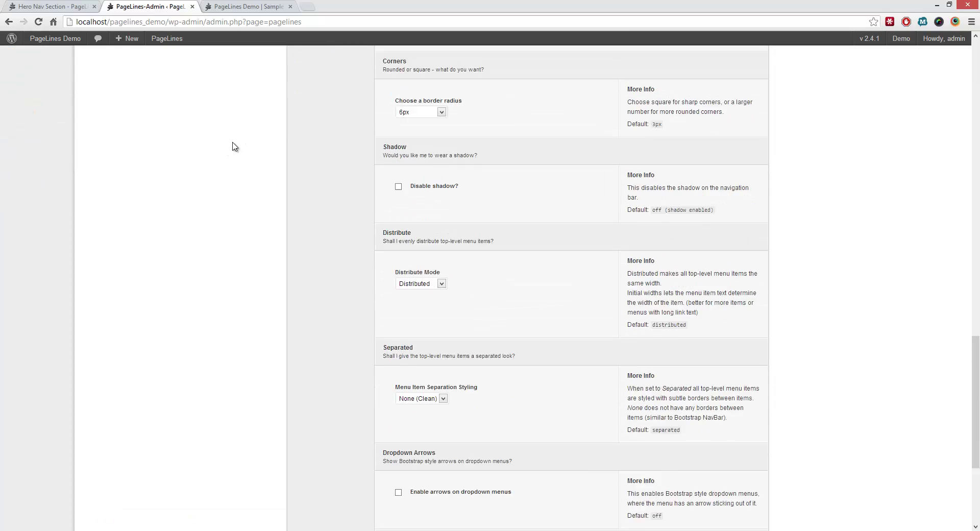
scroll(232, 148, "up", 15)
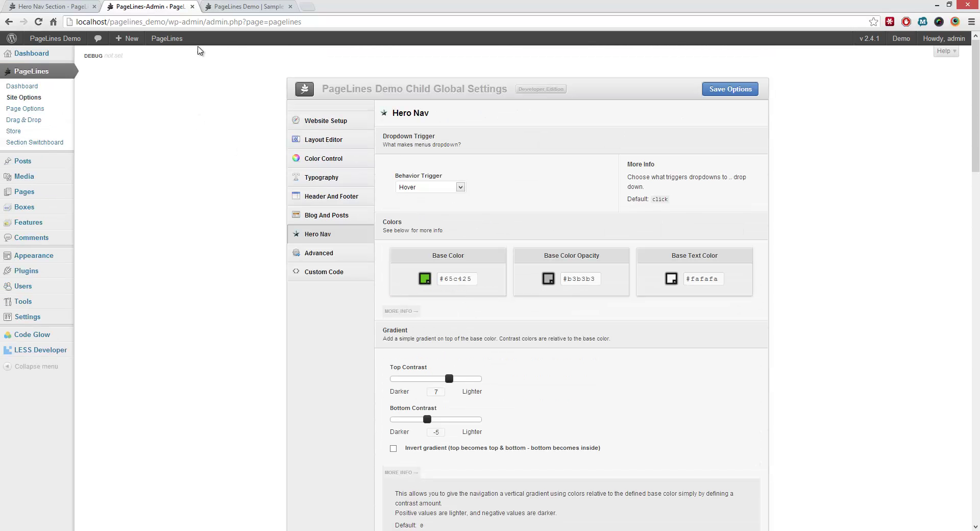
left_click(224, 8)
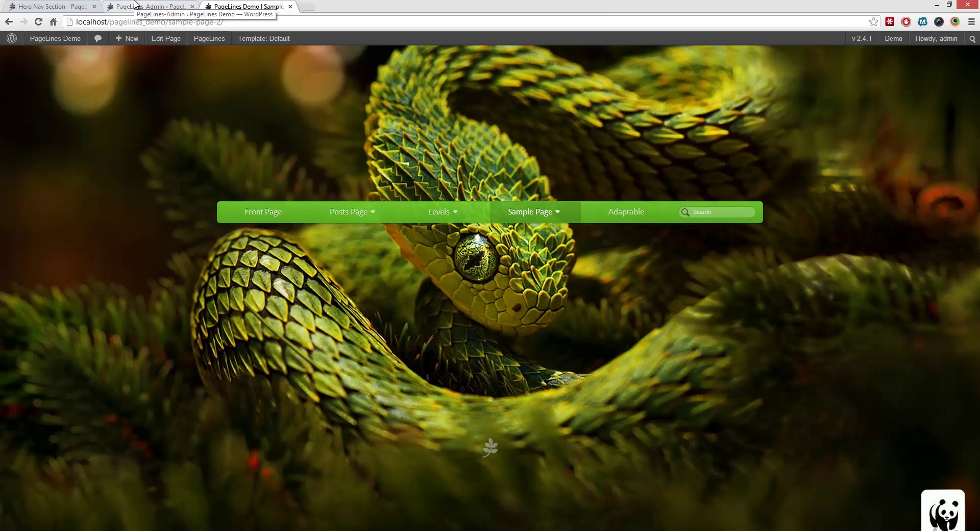